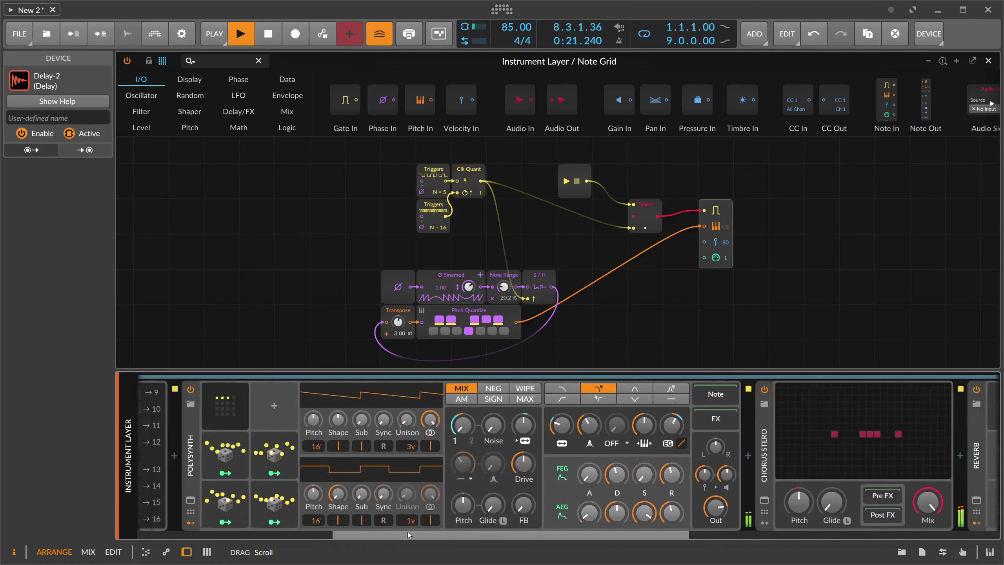
Step: Review the Phase-4 layer's Channel Filter, Latch and Note Repeats devices, and return to the Polysynth layer
left_click(350, 412)
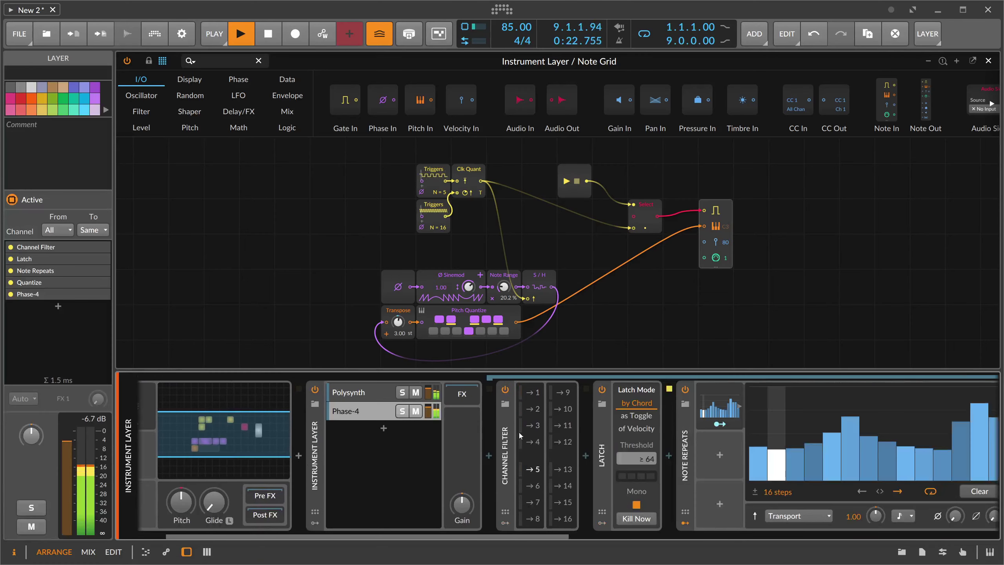
left_click(530, 471)
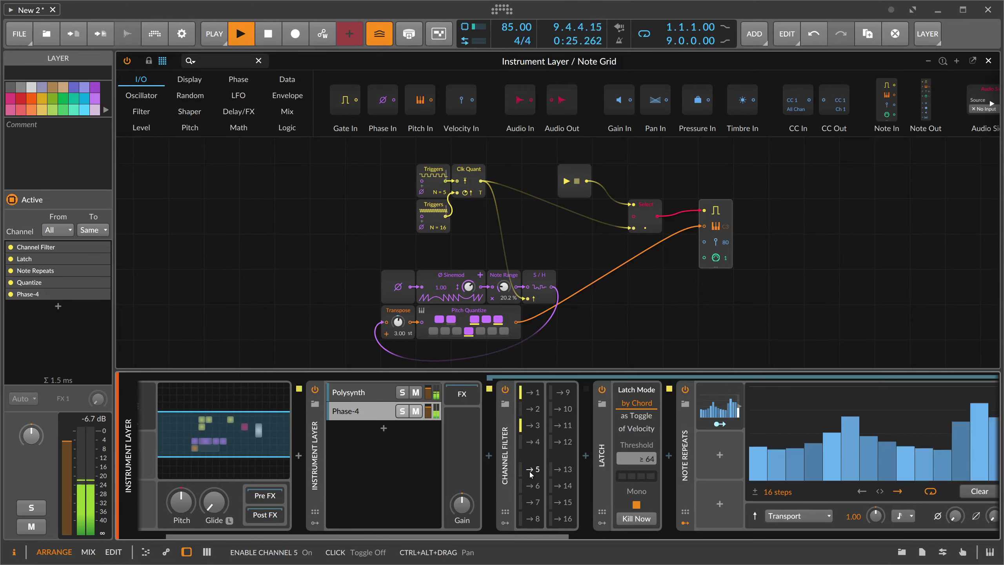
left_click_drag(510, 531, 637, 533)
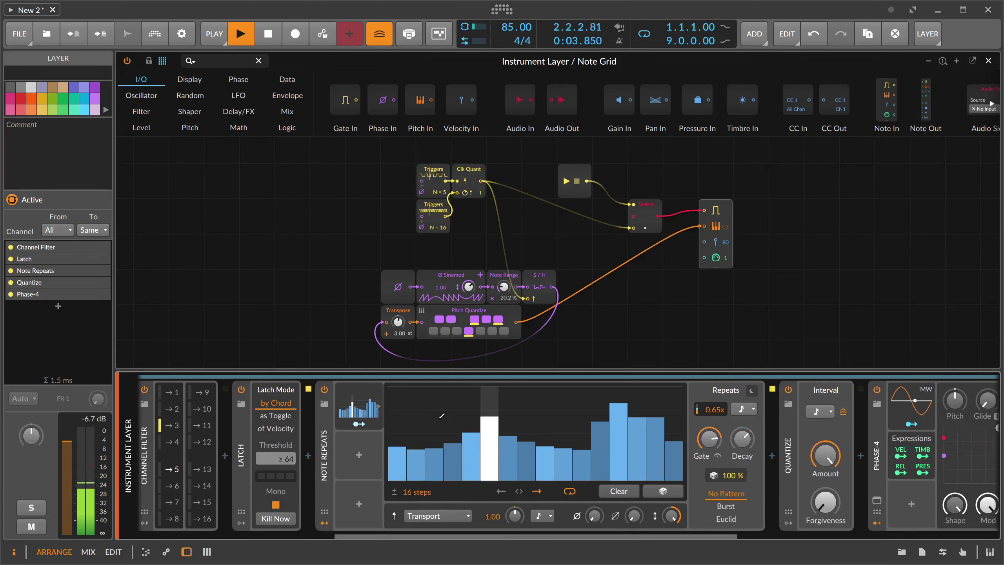
left_click(327, 453)
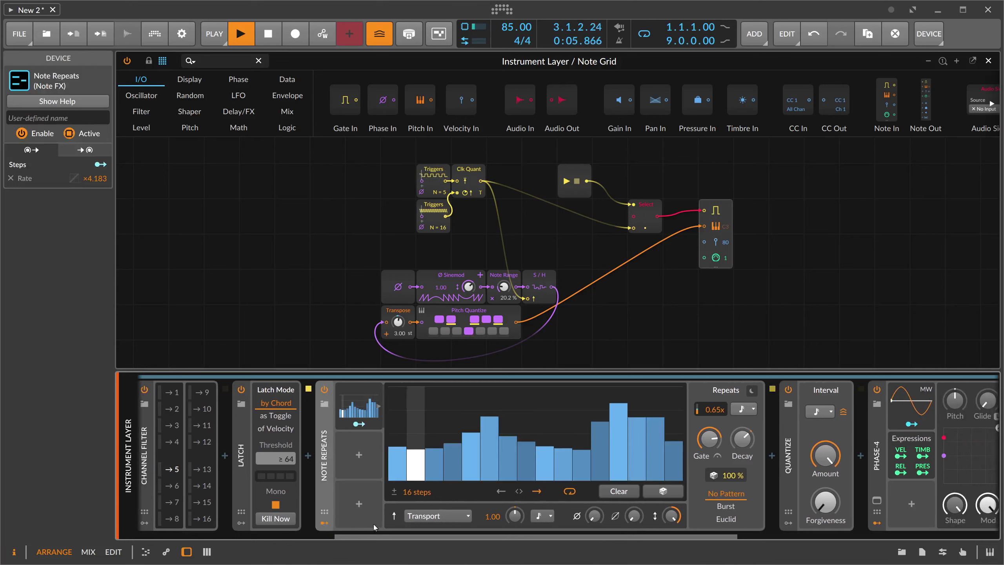
left_click_drag(414, 534, 349, 533)
left_click(349, 429)
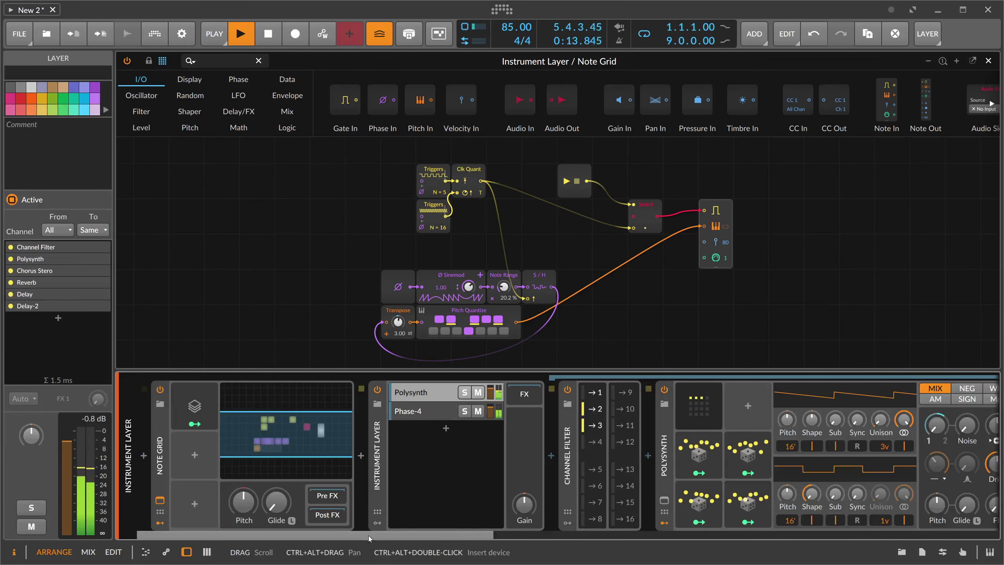
Step: Open the grid patch of the Reverb device in the Polysynth layer and show its device settings
left_click_drag(400, 535, 790, 529)
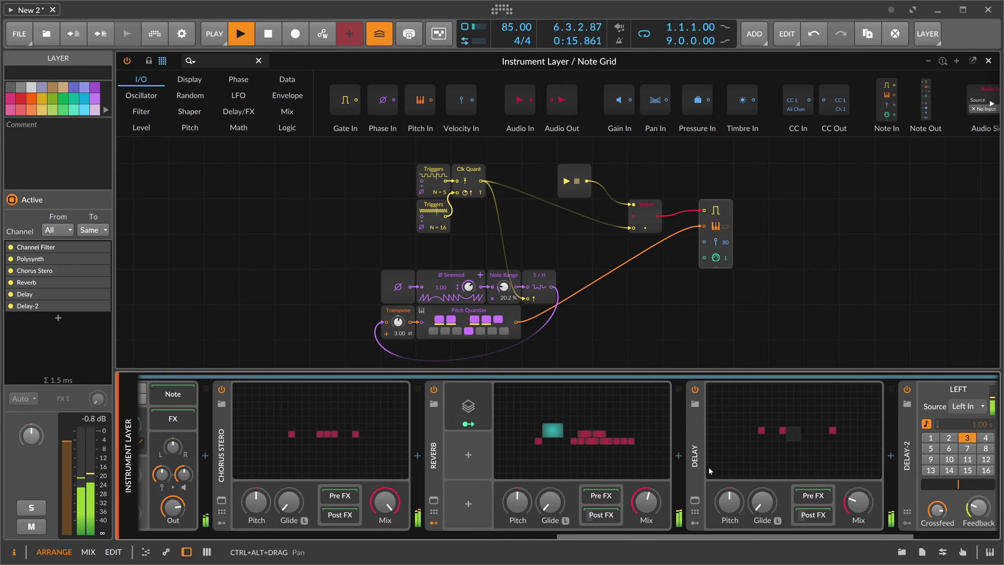
left_click(613, 432)
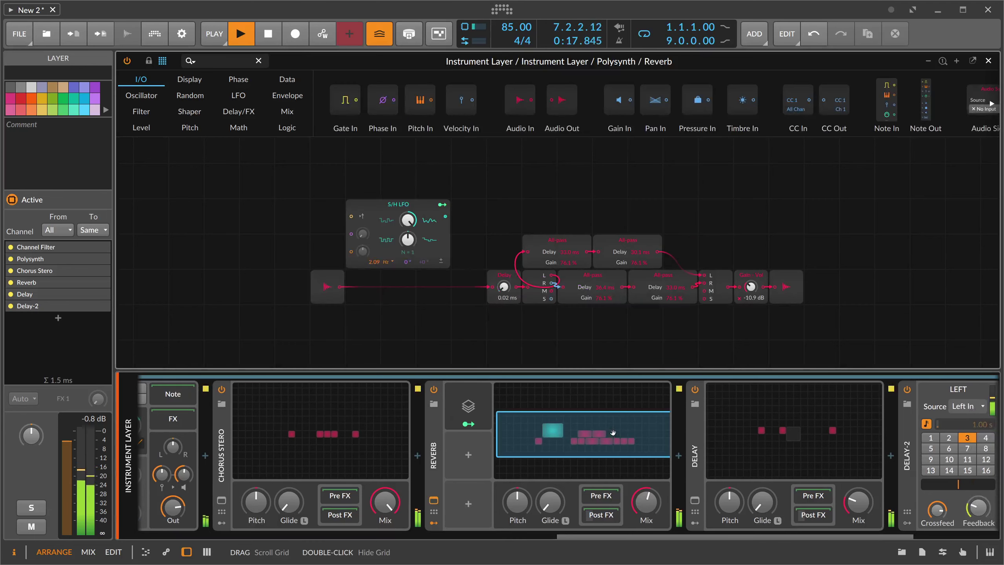
left_click(507, 428)
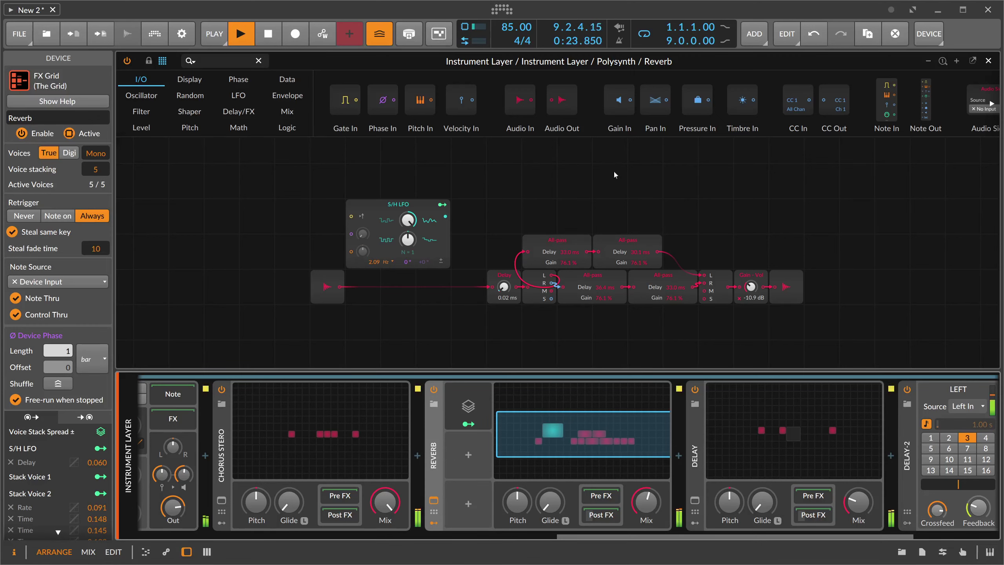
Step: Move the S/H LFO module up and to the right, and expand the Reverb's Voice Stack modulator
left_click_drag(402, 206, 438, 171)
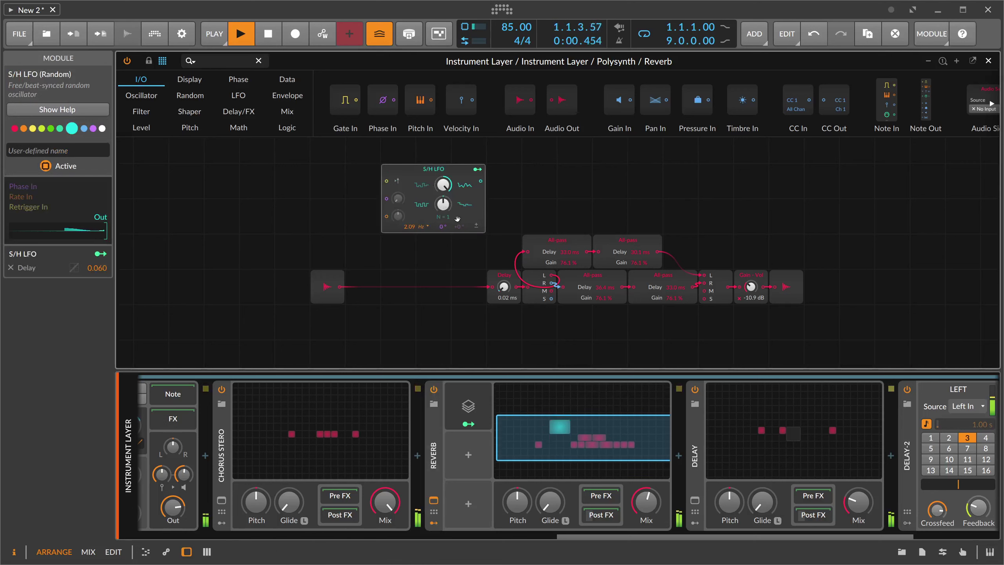
left_click_drag(454, 207, 474, 198)
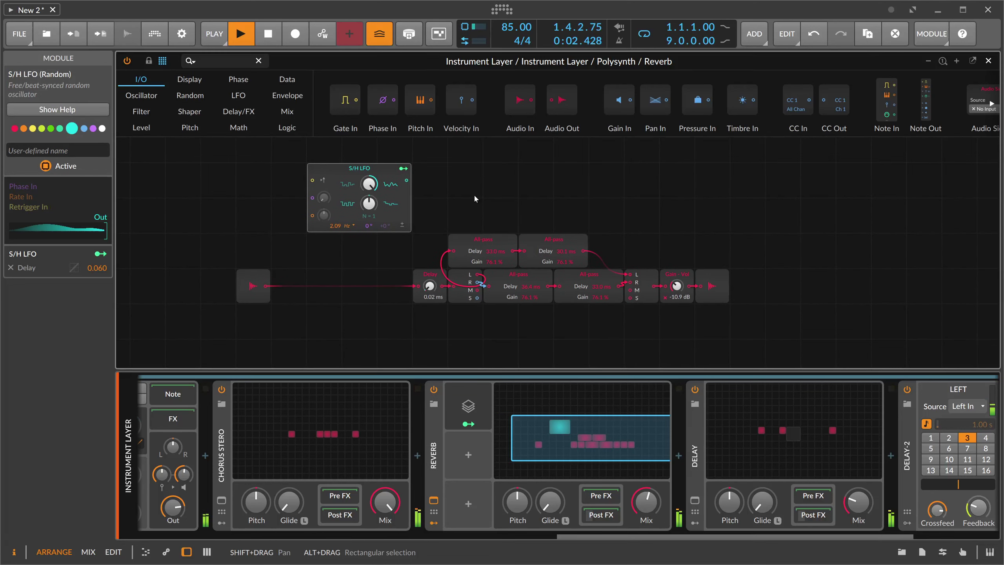
left_click(475, 389)
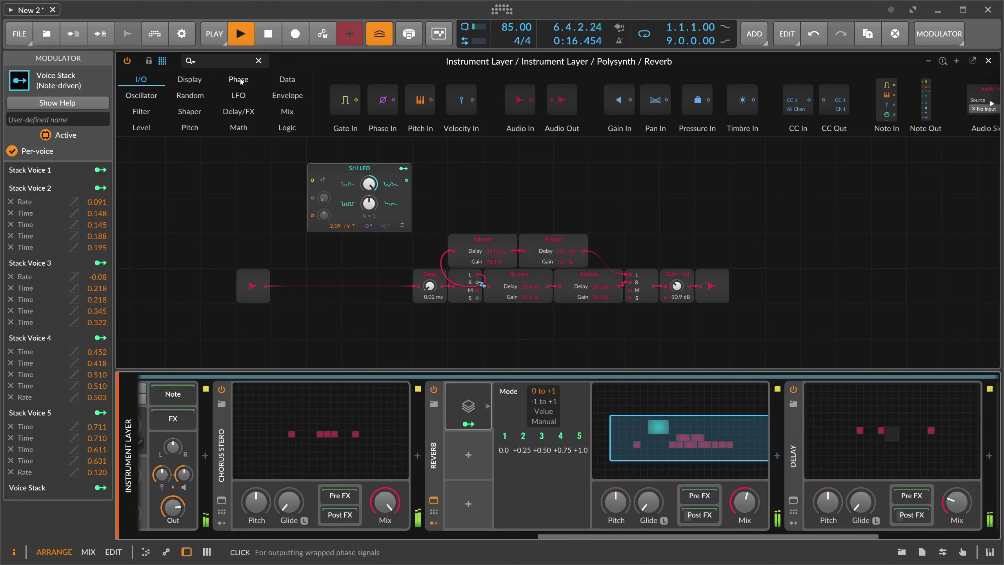
Step: Find the SVF filter module and insert it between the Audio In and the Delay module
left_click(225, 62)
type("sv")
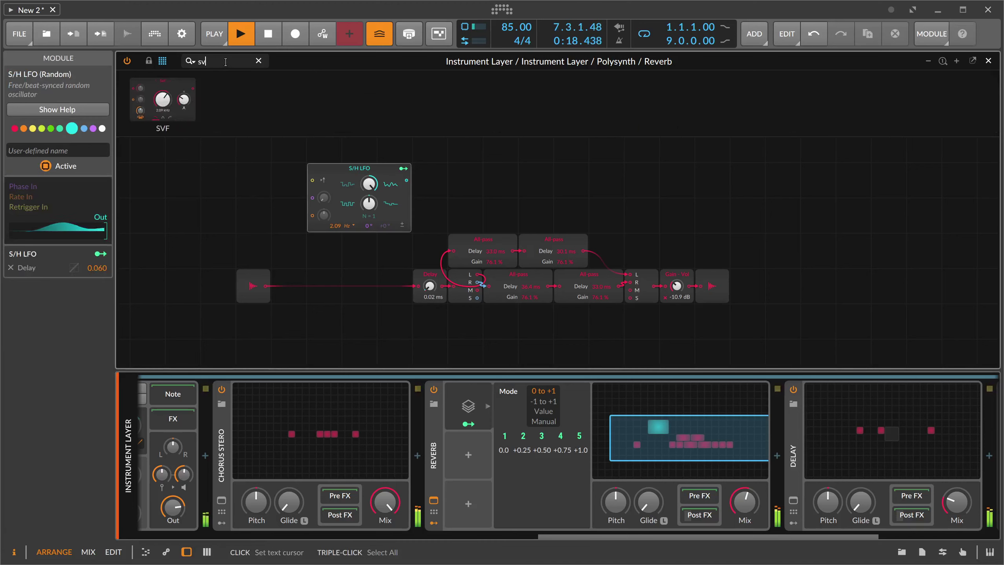
left_click_drag(163, 99, 285, 337)
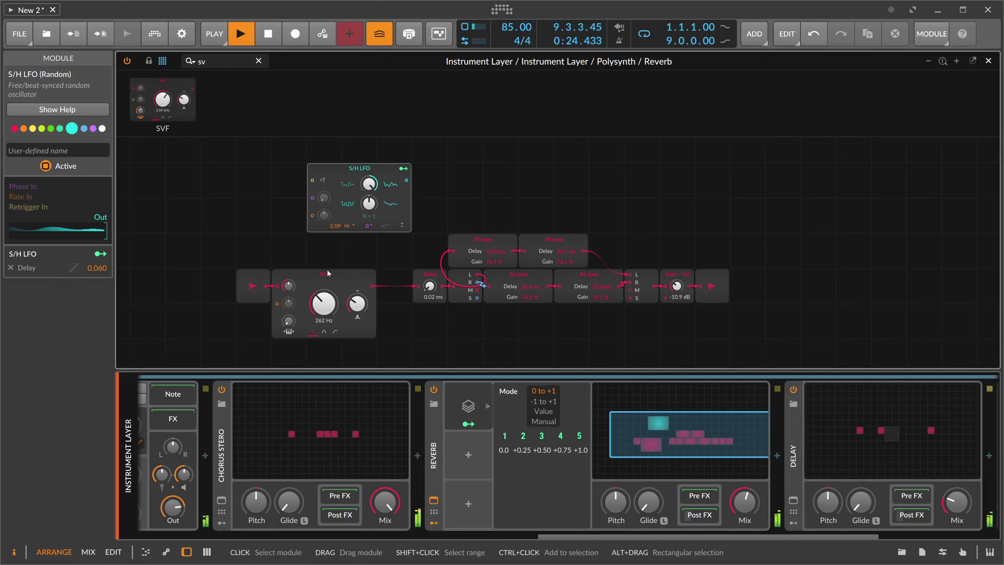
Step: Try modulating the SVF's cutoff frequency with the Voice Stack modulator
left_click(316, 299)
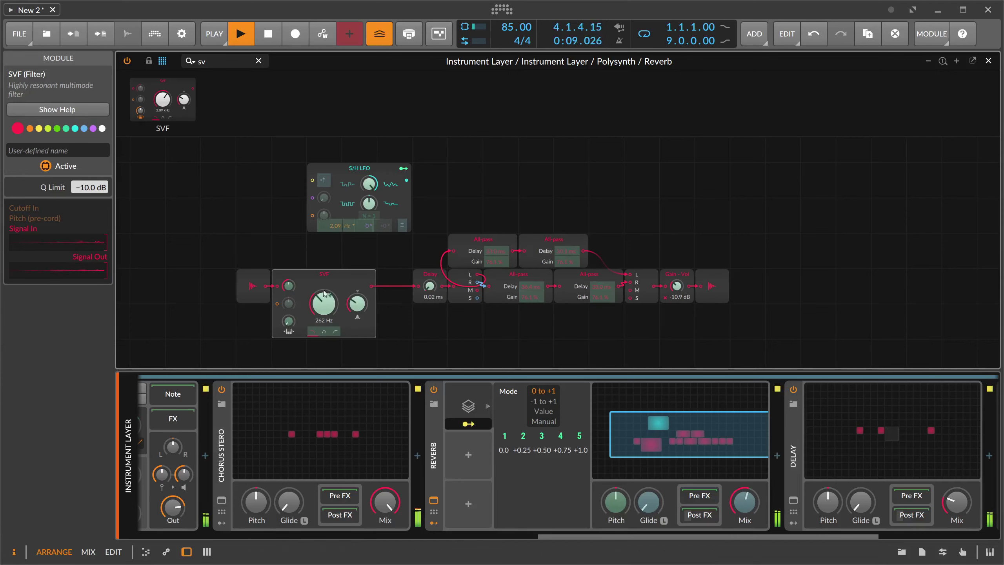
left_click_drag(323, 303, 324, 219)
left_click_drag(323, 276, 328, 292)
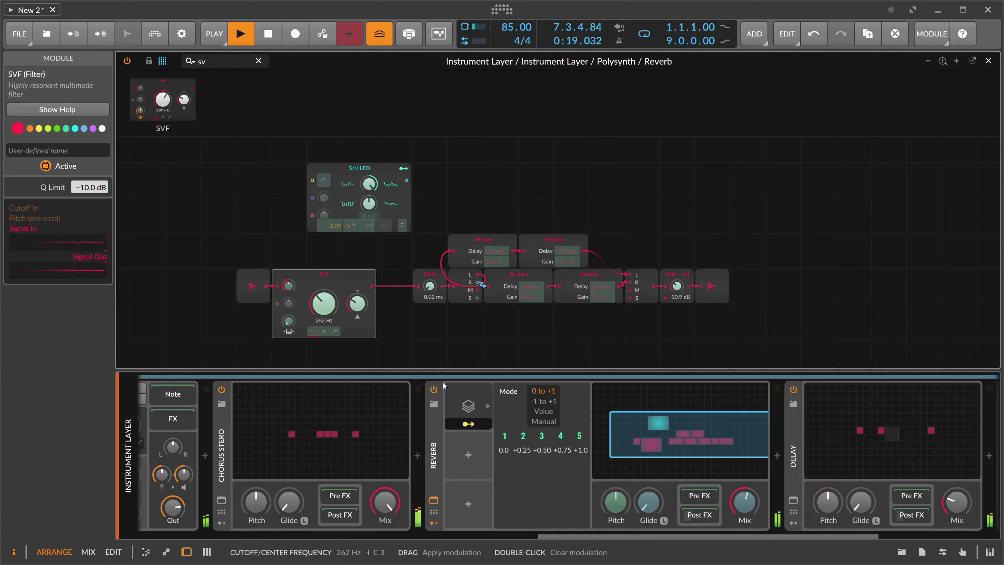
Step: Switch the SVF to its band-pass mode and move the Audio In module farther left of it
left_click(324, 332)
left_click_drag(292, 251, 448, 242)
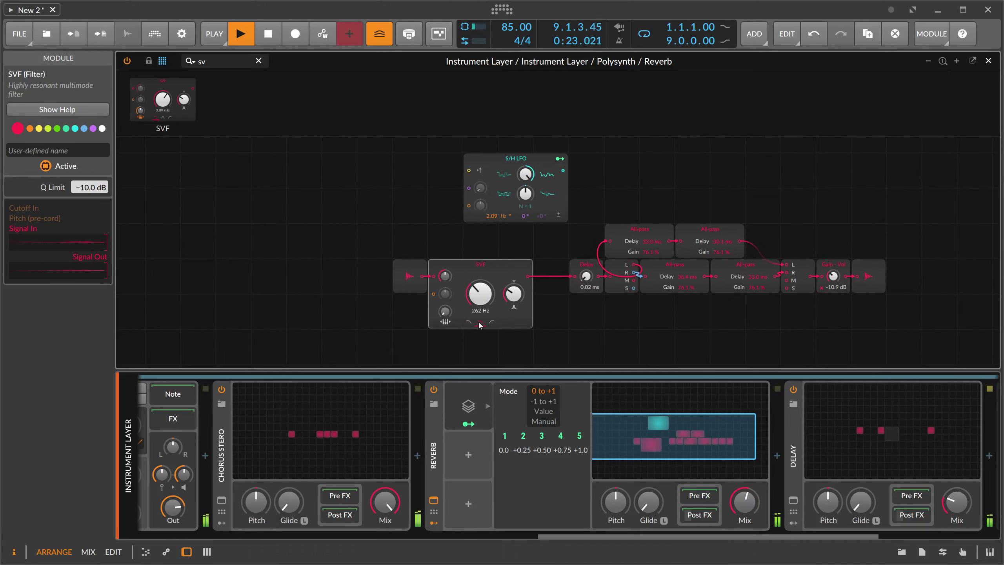
left_click_drag(419, 275, 384, 275)
Step: Add a Pitch module set to D#3 below the Audio In and place a connected Pitch Quantize after it
left_click(161, 61)
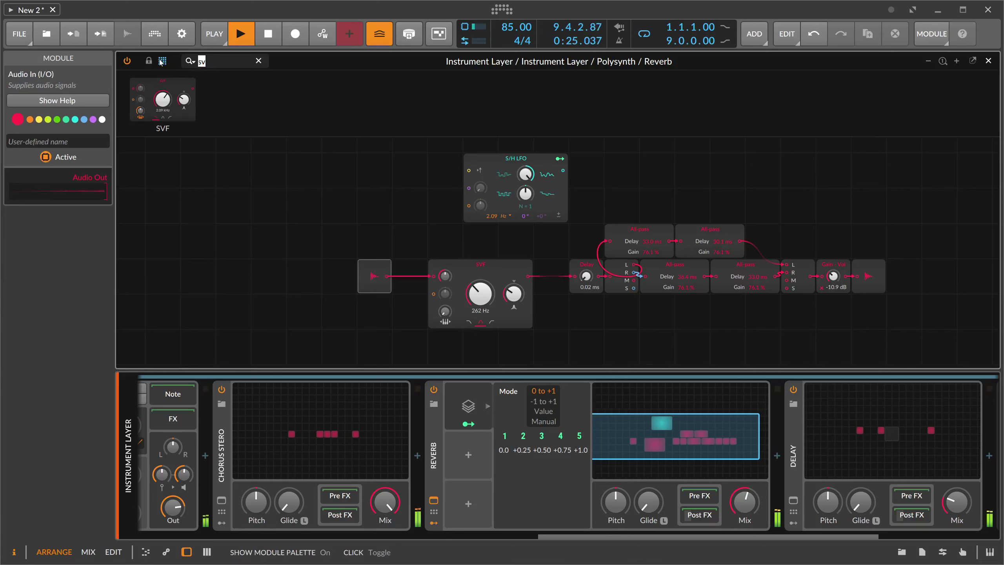
type("pitch")
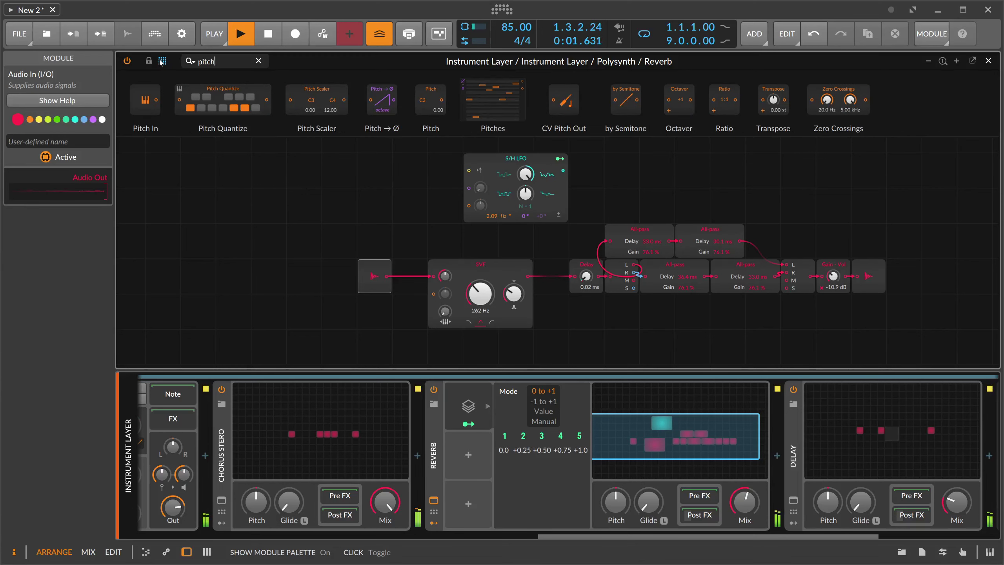
left_click_drag(431, 101, 302, 310)
scroll(301, 288, "down", 2)
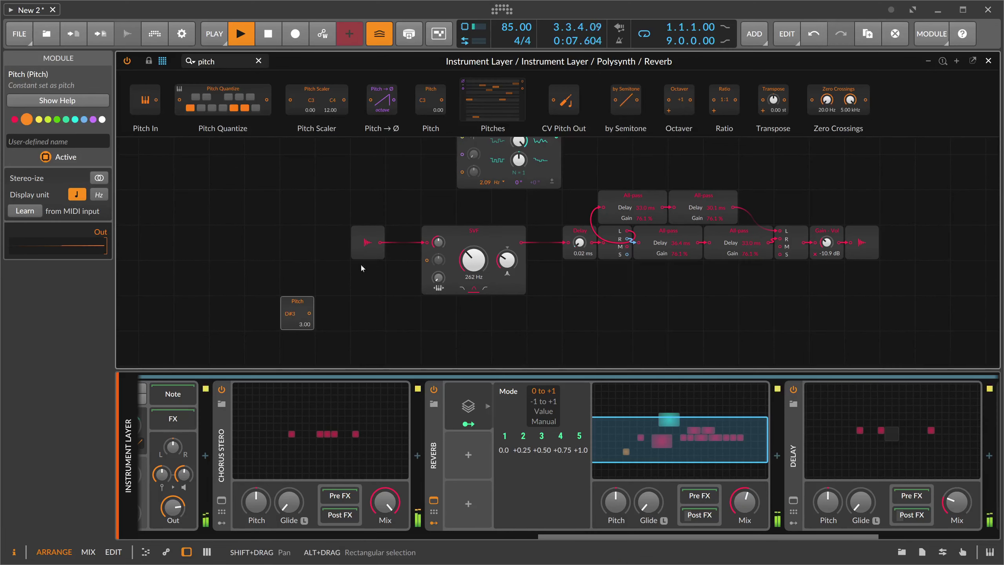
left_click_drag(223, 99, 314, 321)
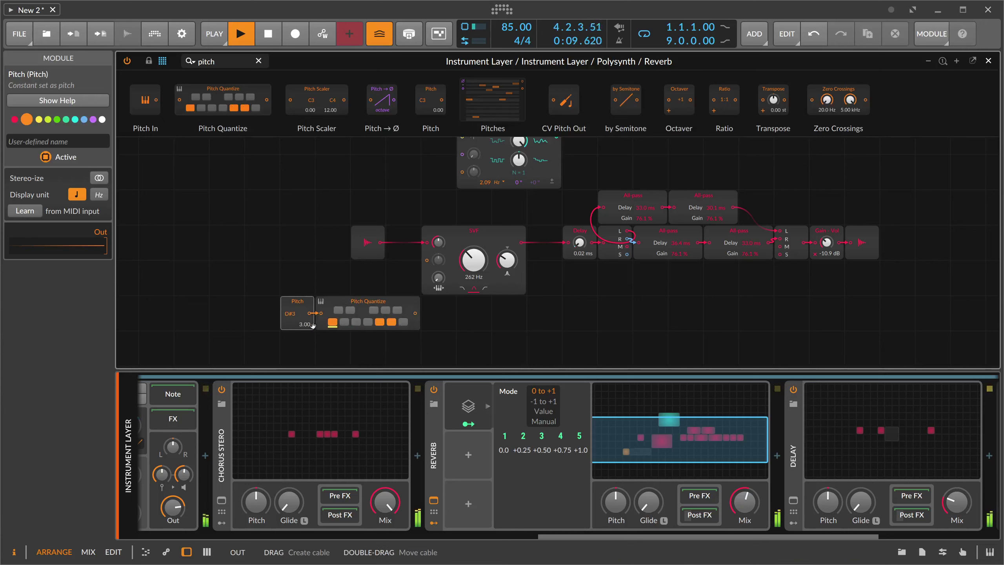
Step: Set the Pitch Quantize scale to all five black keys plus F, with C, G and A disabled
left_click(338, 311)
left_click(351, 311)
left_click(373, 311)
left_click(386, 311)
left_click(397, 311)
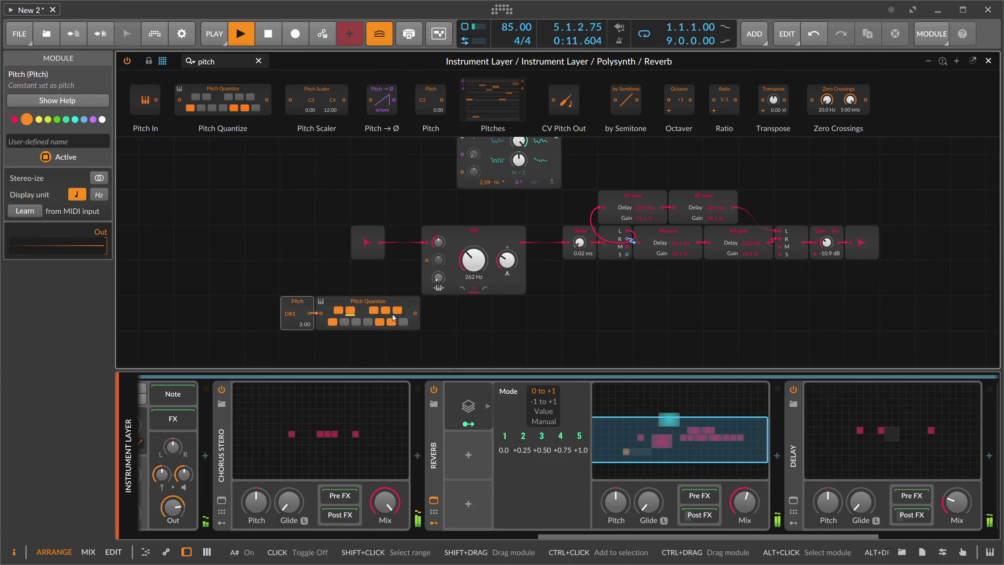
left_click(391, 322)
left_click(379, 322)
left_click(368, 322)
left_click(333, 322)
Step: Move the Pitch module left and insert a Transpose module between it and Pitch Quantize
left_click_drag(297, 304, 226, 305)
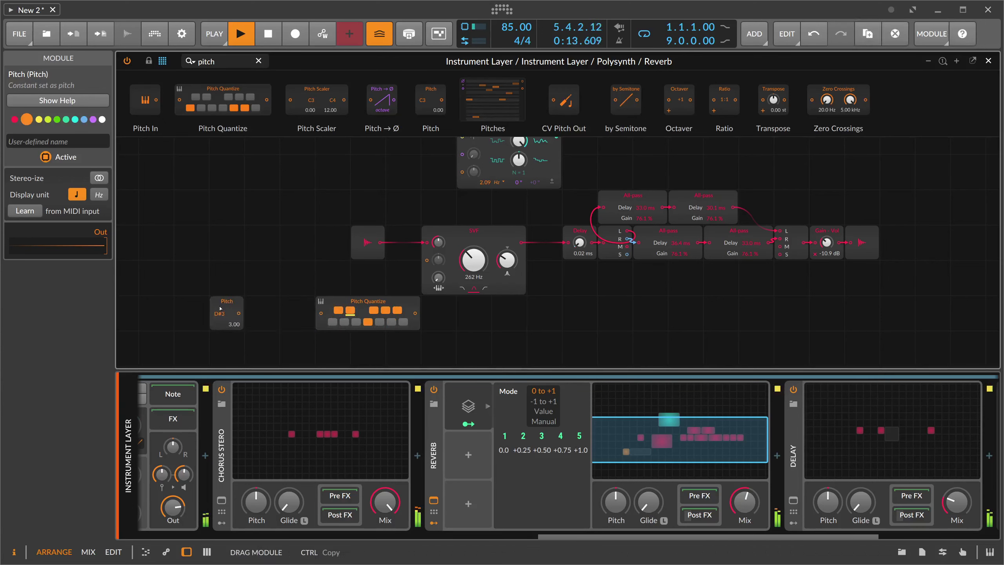
left_click(132, 72)
type("tran")
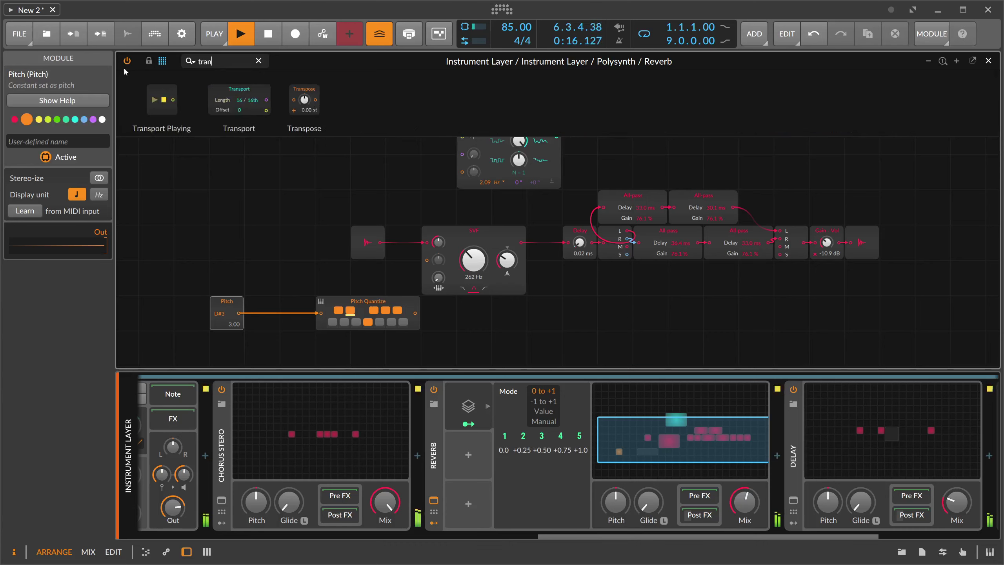
left_click_drag(305, 100, 260, 324)
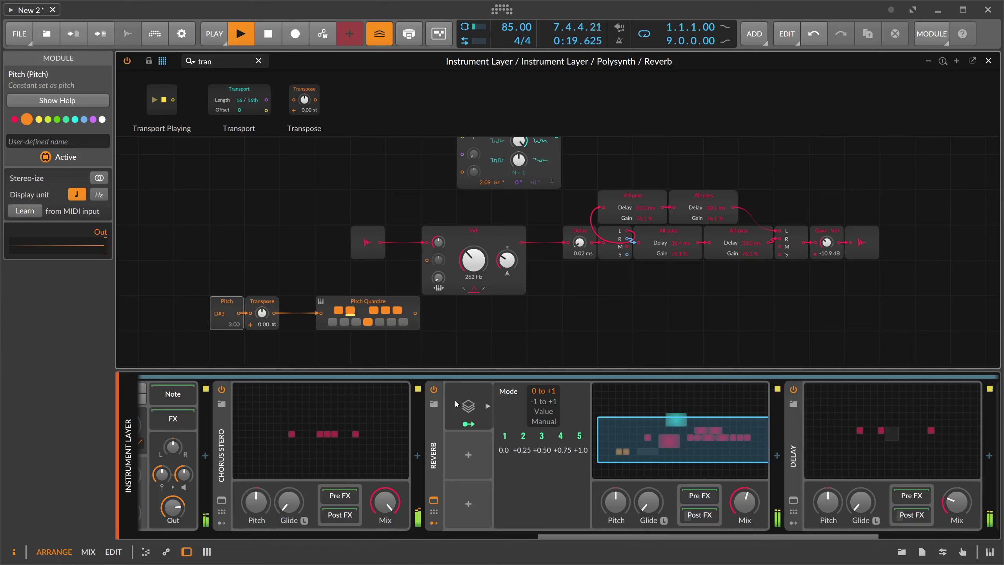
Step: Modulate the Transpose amount with the Voice Stack by about 36 semitones
left_click(468, 423)
left_click_drag(261, 313, 262, 296)
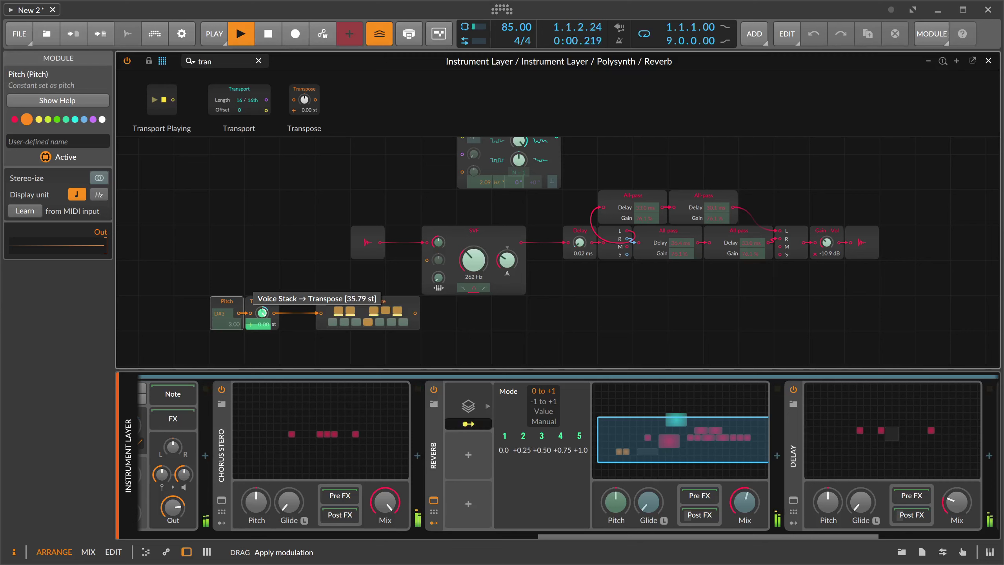
left_click_drag(261, 296, 262, 294)
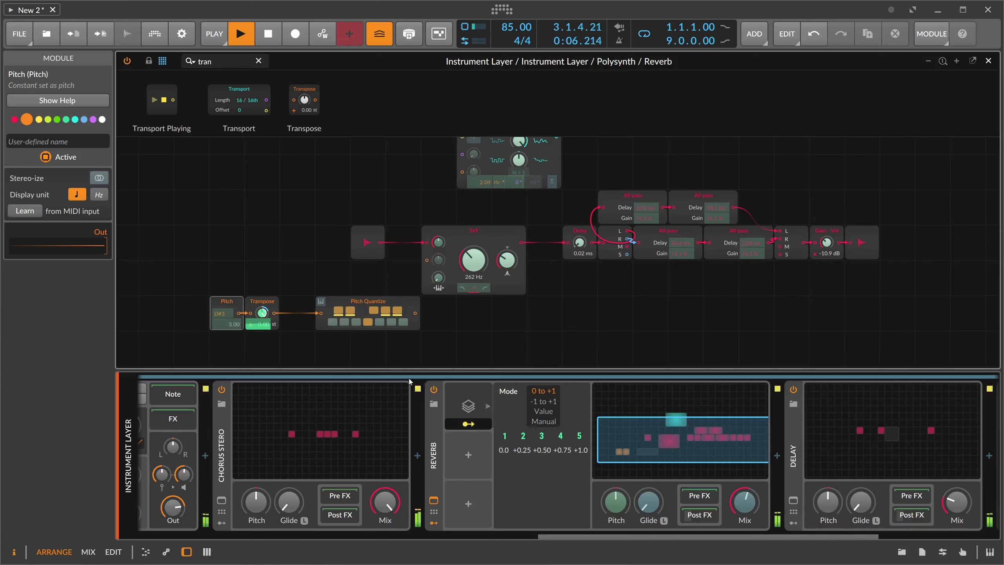
left_click_drag(261, 313, 261, 312)
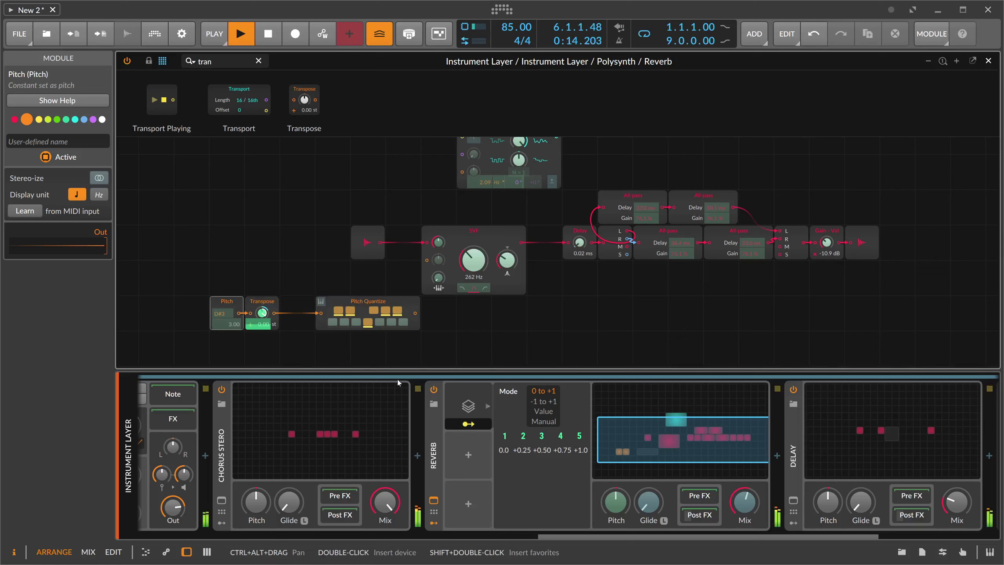
left_click(476, 427)
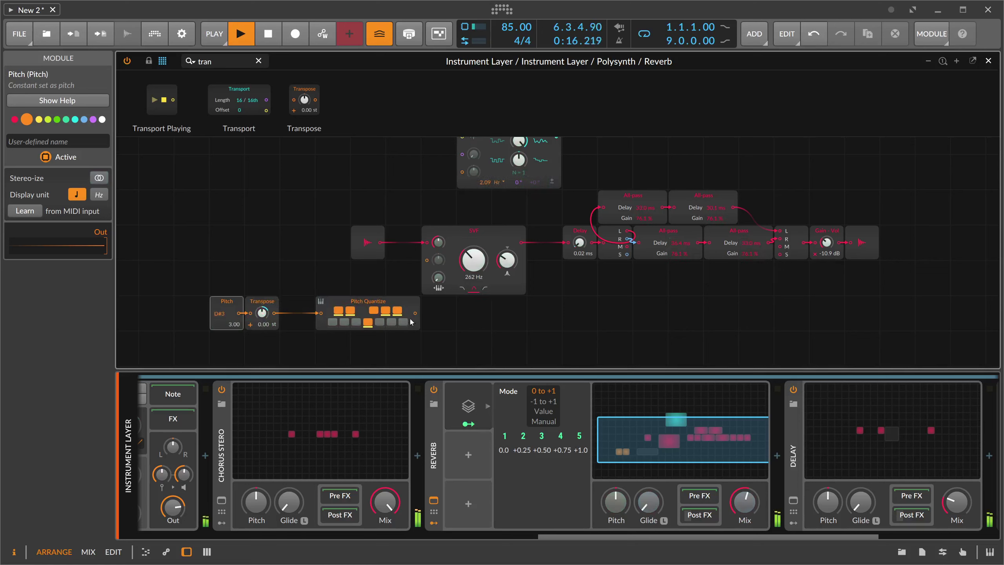
Step: Move Pitch Quantize next to Transpose and connect its output to the SVF's Cutoff In
left_click_drag(411, 322, 426, 261)
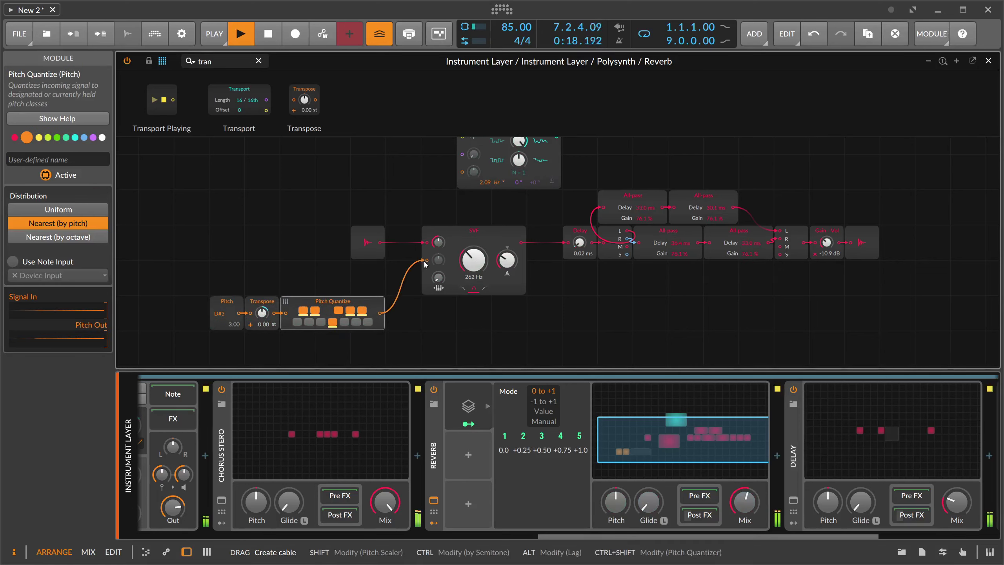
left_click(472, 254)
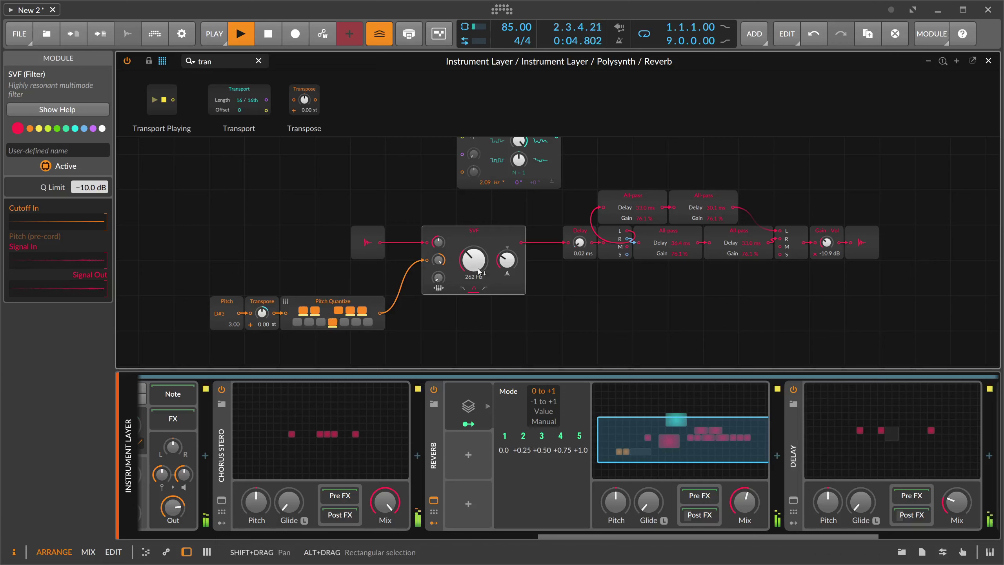
key("ctrl+z")
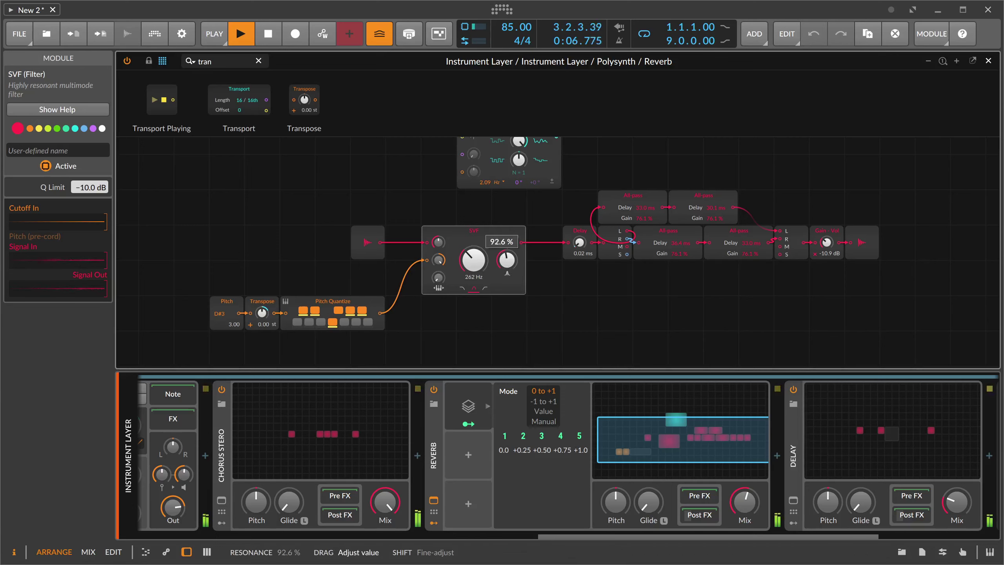
Step: Adjust the SVF's resonance and raise the Pitch module to D#4 (15.00)
left_click_drag(506, 260, 507, 258)
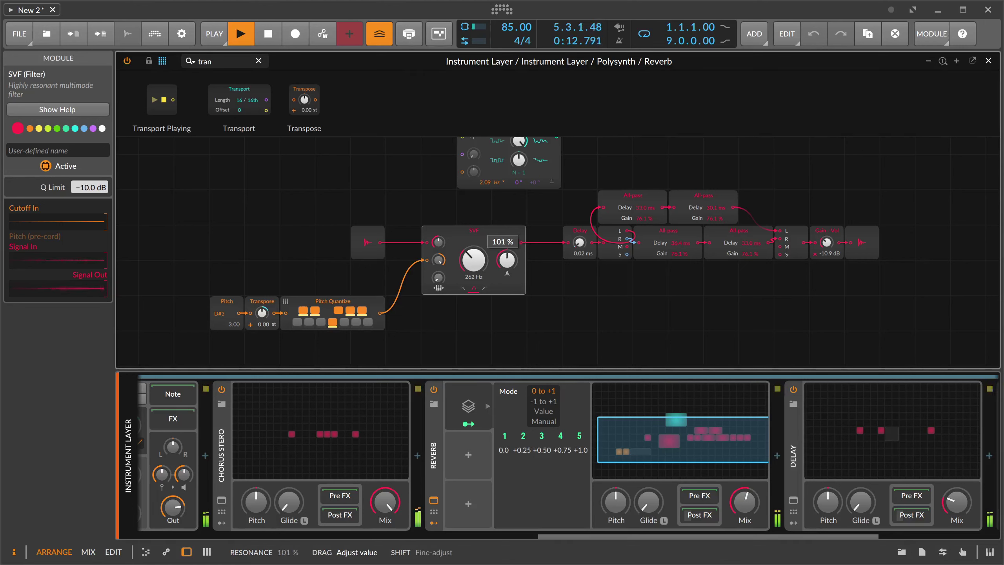
left_click_drag(506, 258, 507, 267)
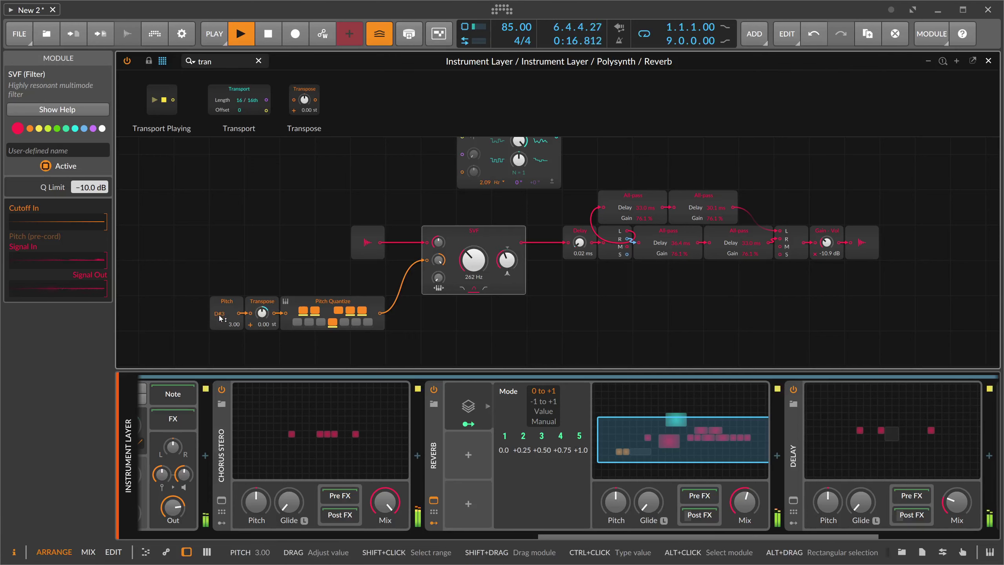
left_click_drag(220, 318, 220, 306)
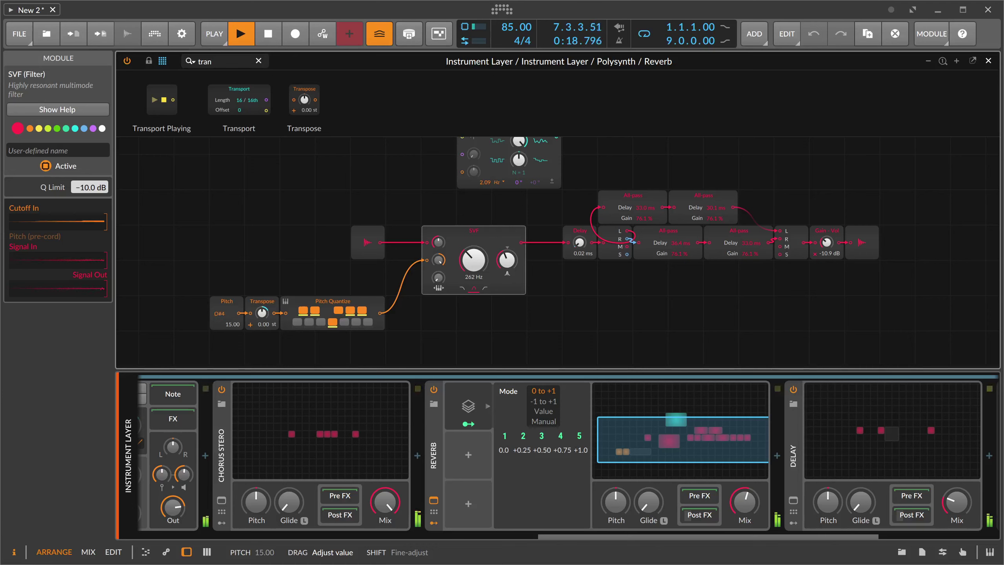
left_click_drag(507, 260, 503, 265)
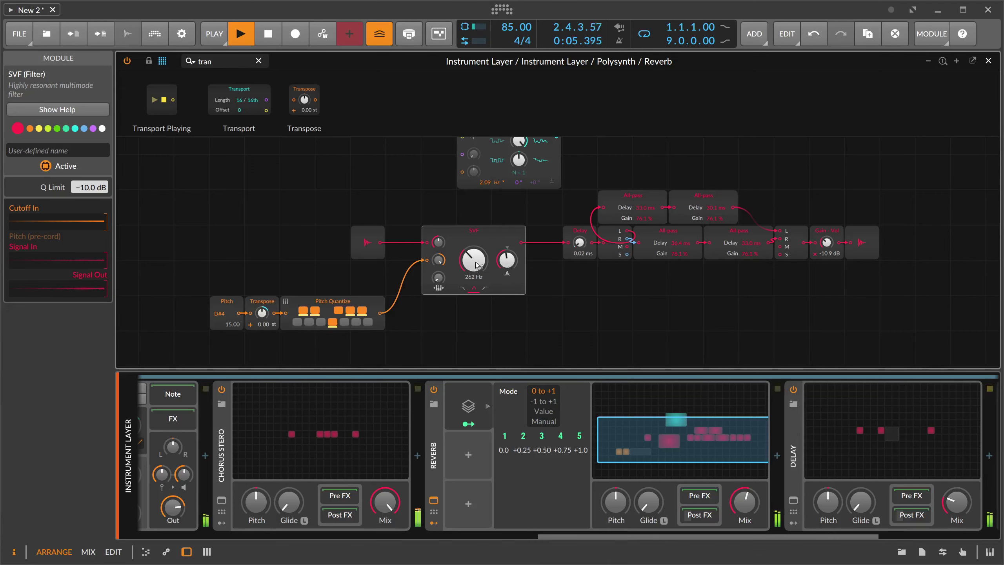
Step: Fine-tune the SVF's resonance and switch the Voice Stack modulator's mode to Manual
left_click_drag(508, 261, 508, 262)
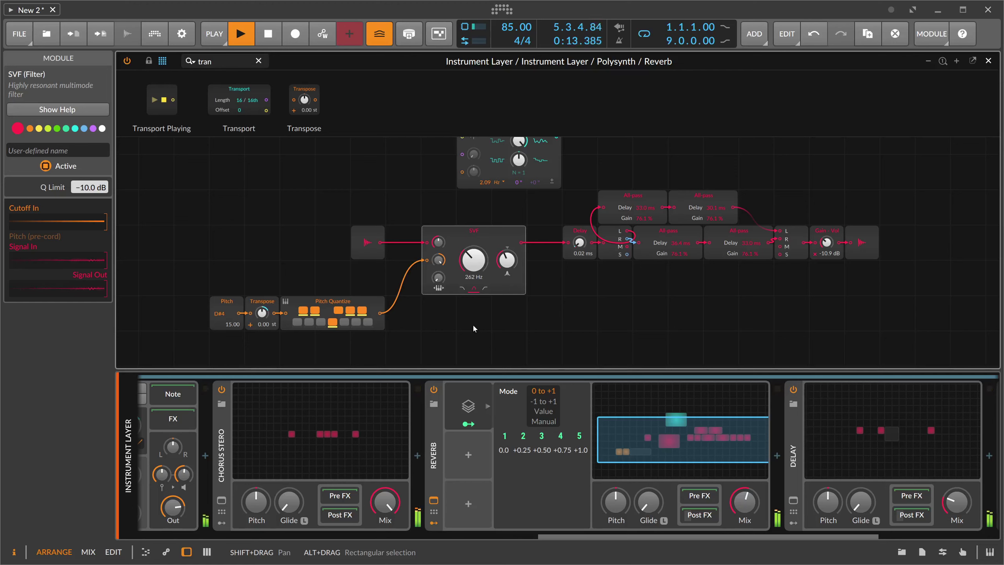
left_click(475, 410)
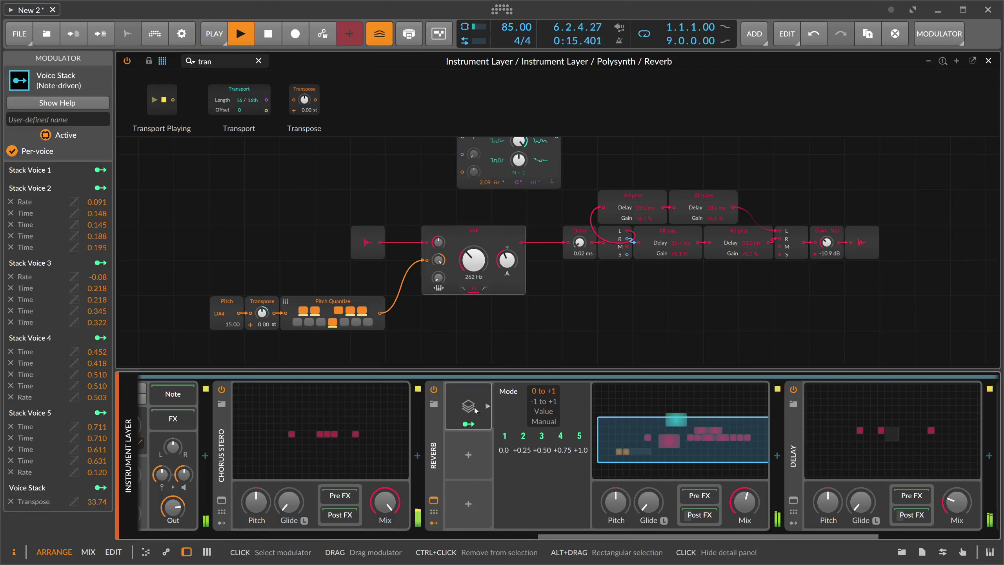
left_click(467, 409)
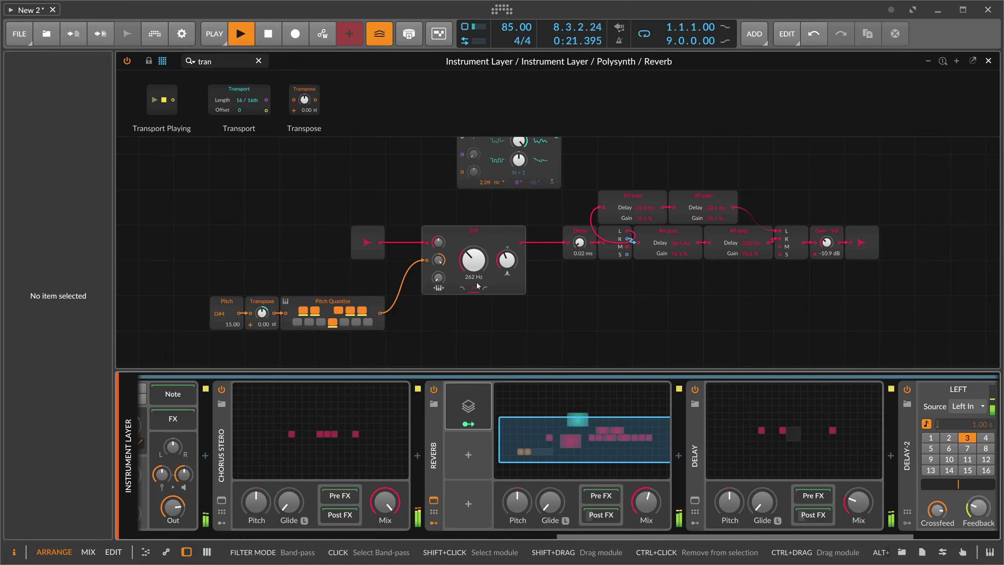
left_click(467, 407)
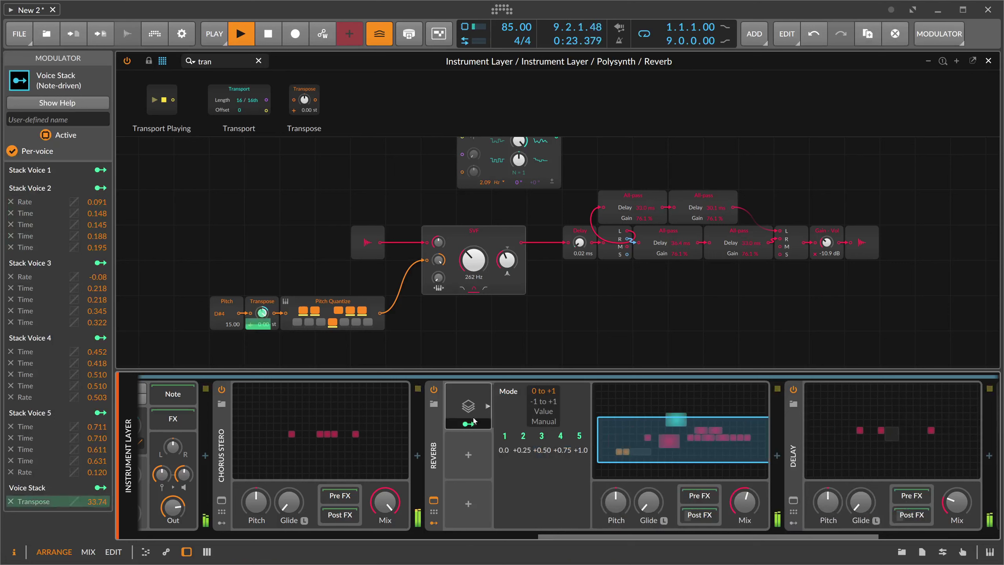
left_click(543, 421)
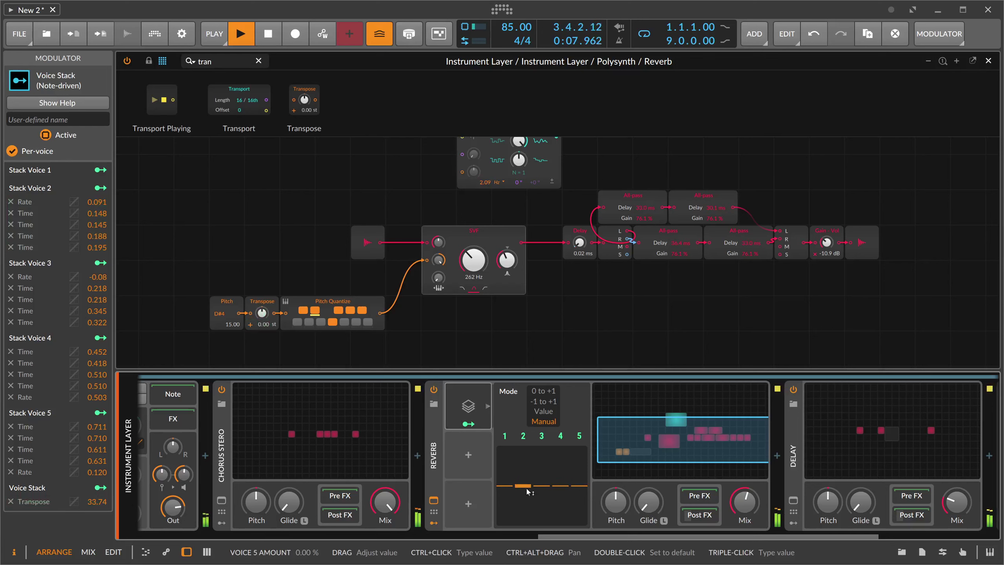
Step: Add a Random modulator to the Reverb grid, shorten its timebase to a faster note value and make it non-polyphonic
left_click(470, 457)
type("rand")
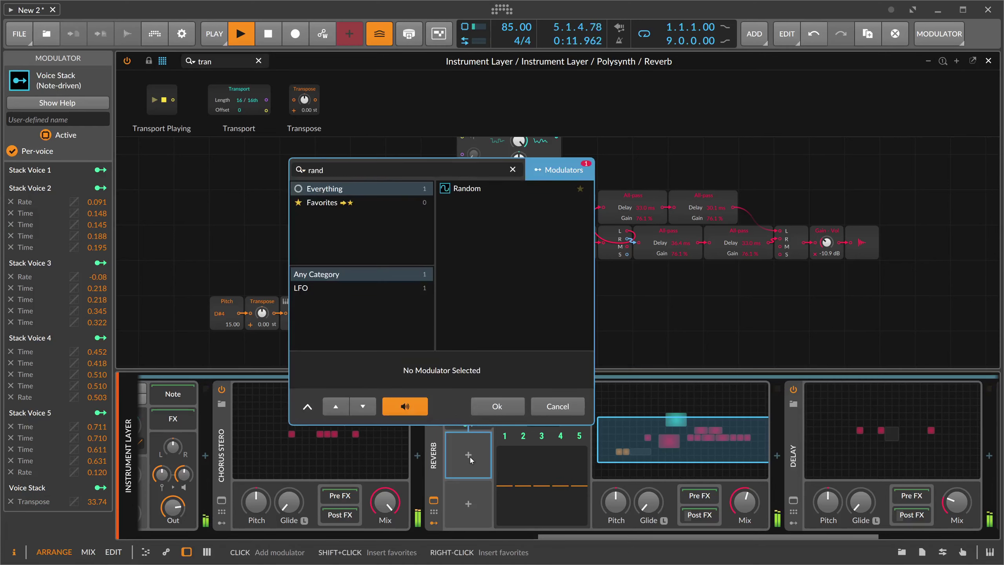
key("Return")
left_click(572, 409)
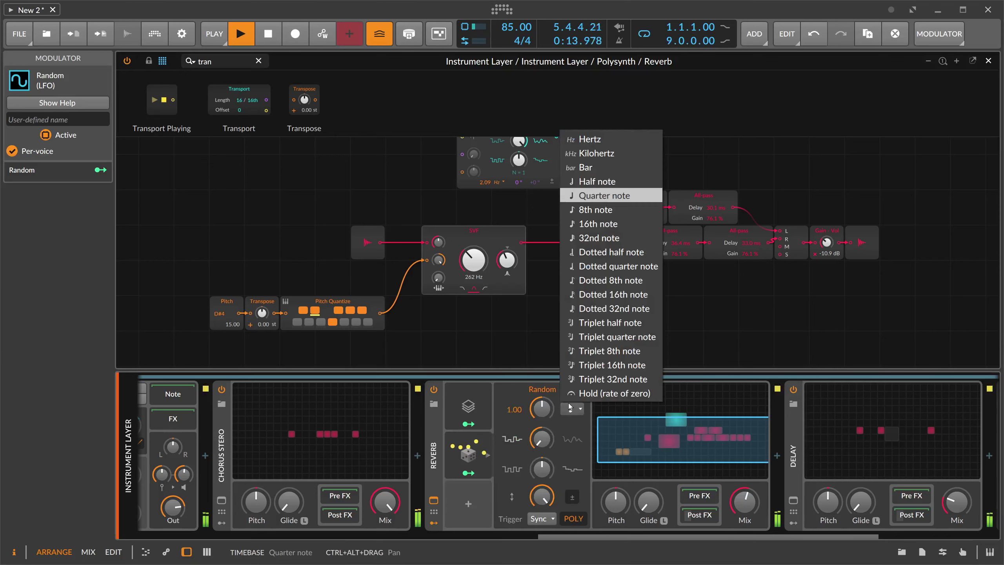
left_click(598, 224)
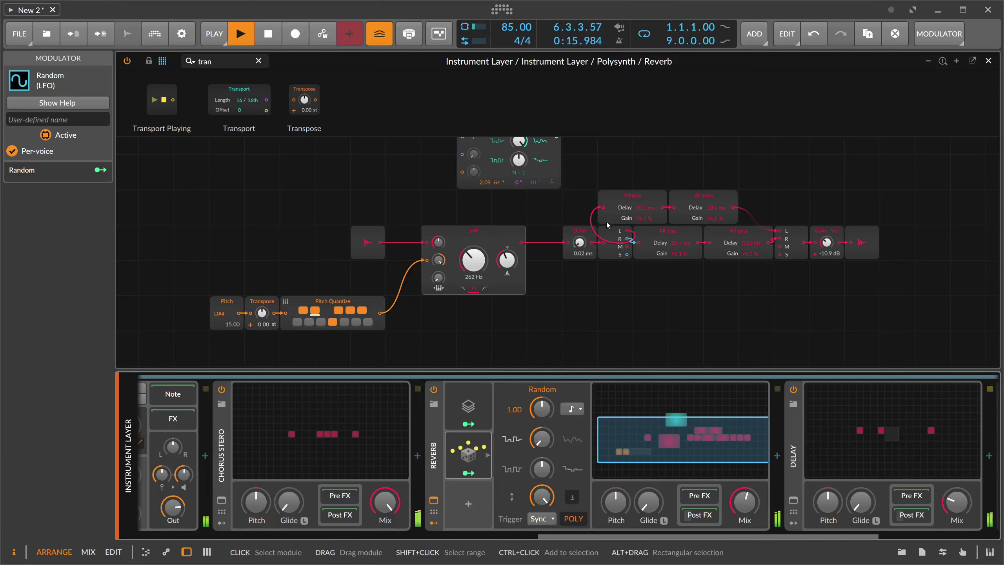
left_click(572, 409)
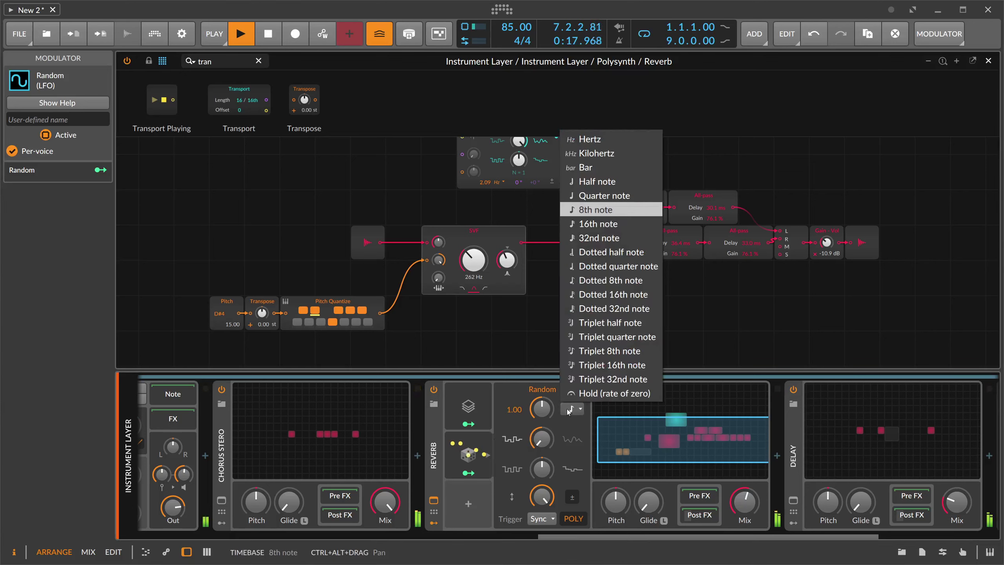
left_click(590, 223)
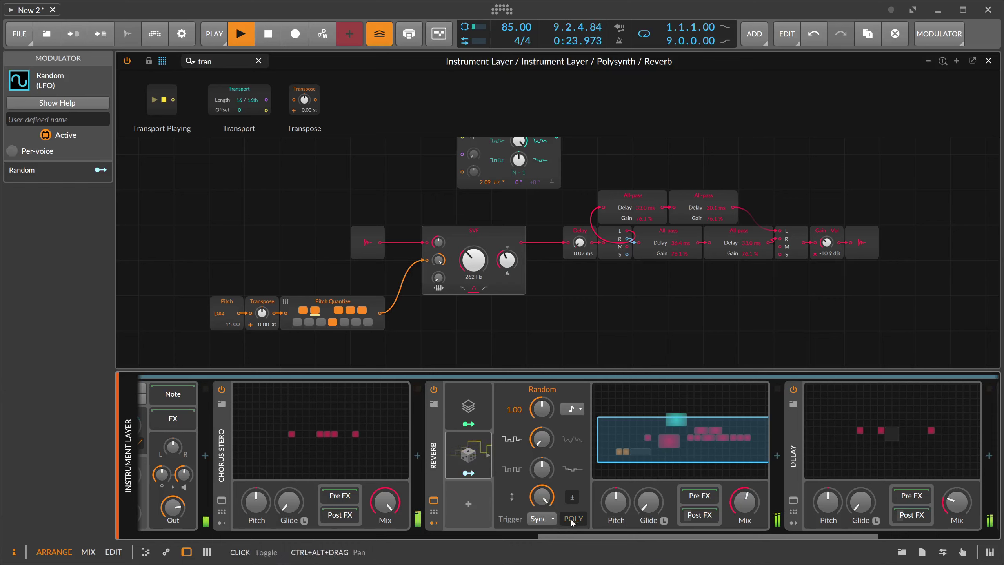
Step: Keep the Random modulator's trigger mode on Sync and duplicate it until the Reverb grid holds five Random modulators
left_click(551, 520)
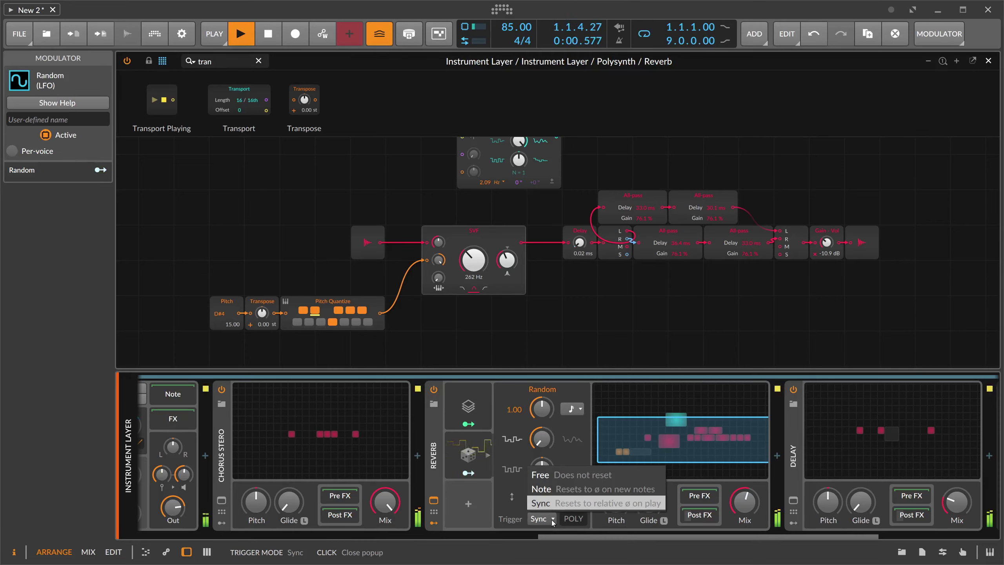
left_click(549, 506)
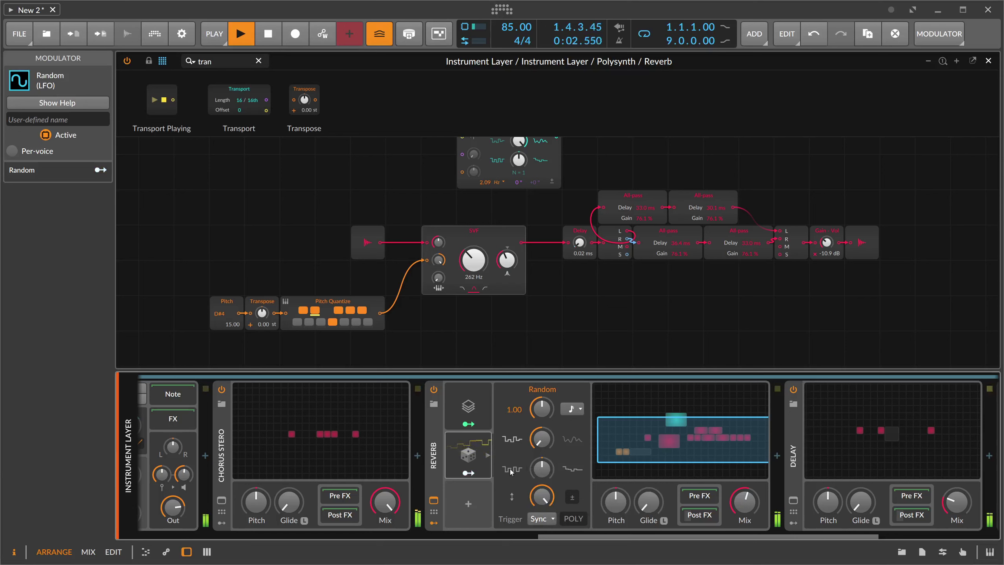
left_click(465, 471)
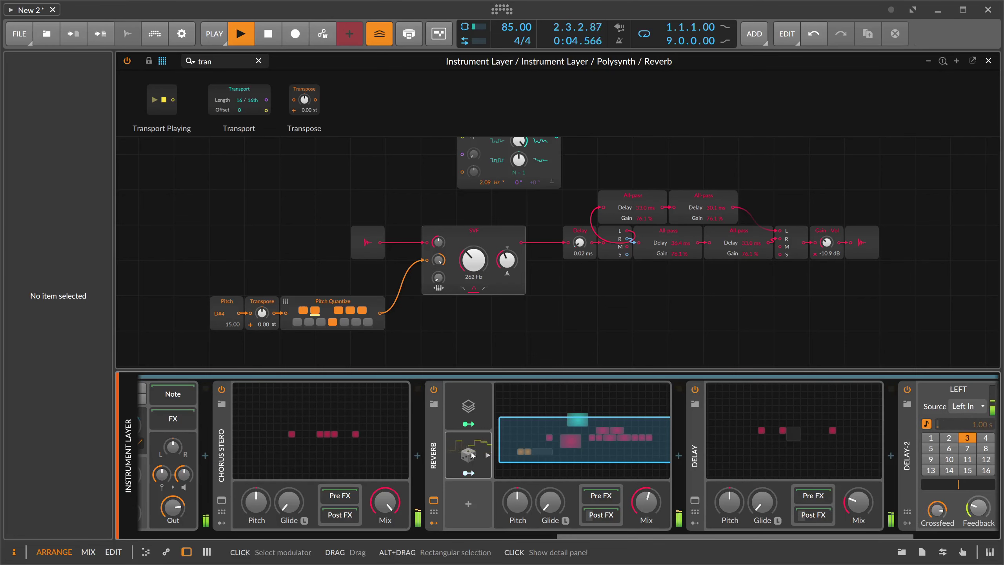
left_click_drag(473, 454, 522, 408)
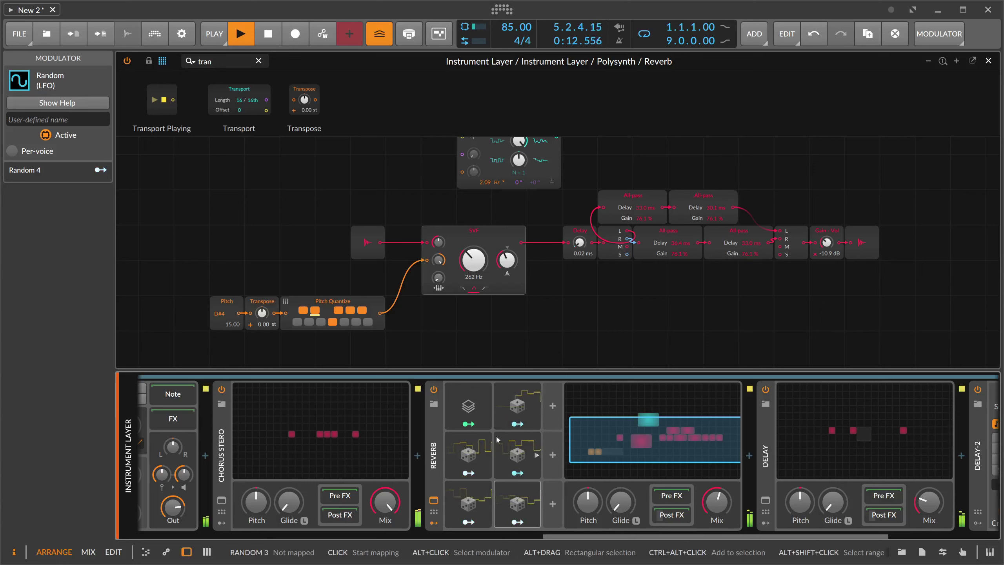
Step: Map the five Random modulators to the Voice Stack's manual amounts, one for each of voices 1 to 5
left_click(487, 406)
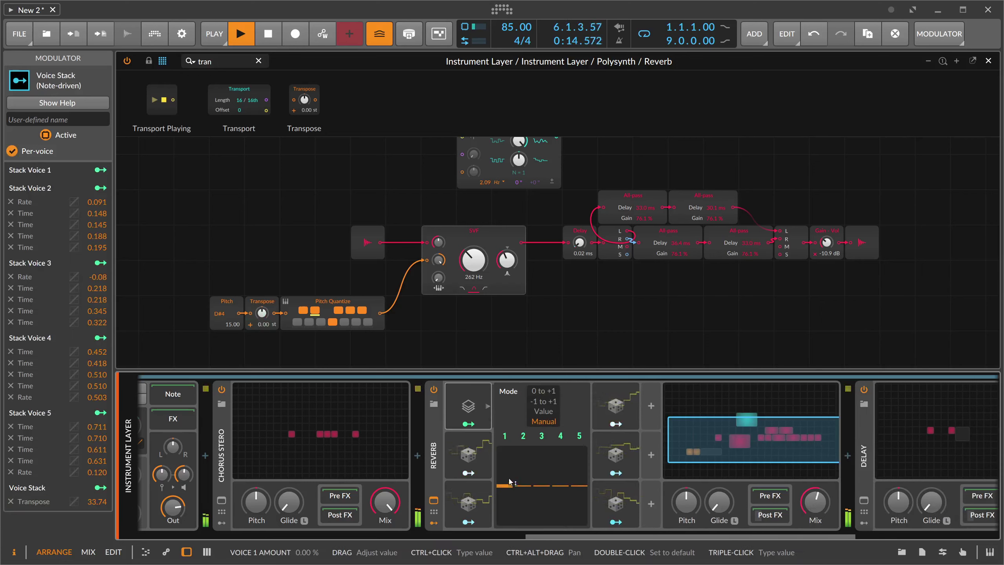
left_click(469, 473)
left_click_drag(505, 484, 505, 446)
left_click(473, 521)
left_click_drag(520, 485, 520, 446)
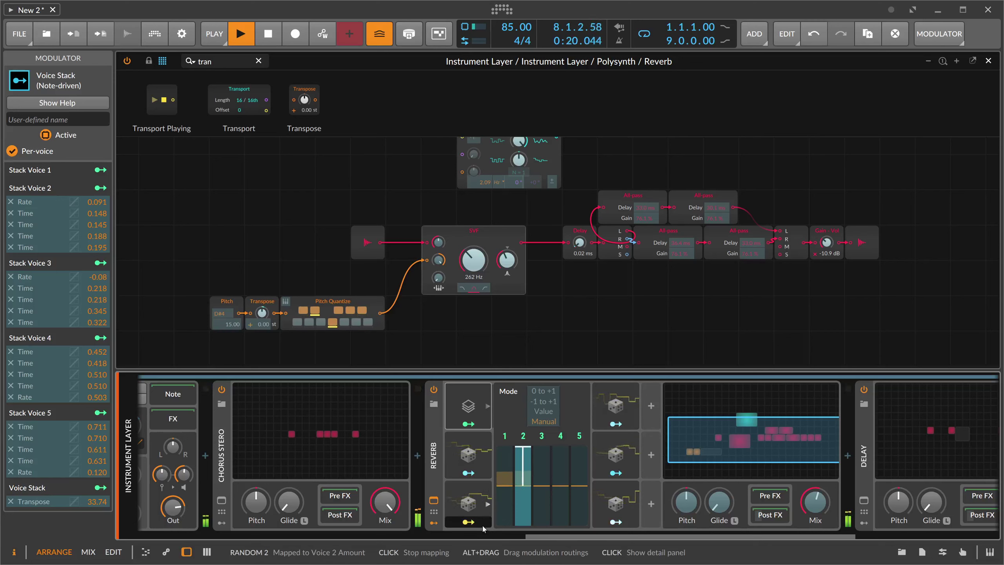
left_click(615, 424)
left_click_drag(541, 485, 542, 446)
left_click(615, 472)
left_click_drag(560, 485, 579, 445)
left_click(615, 522)
left_click(611, 523)
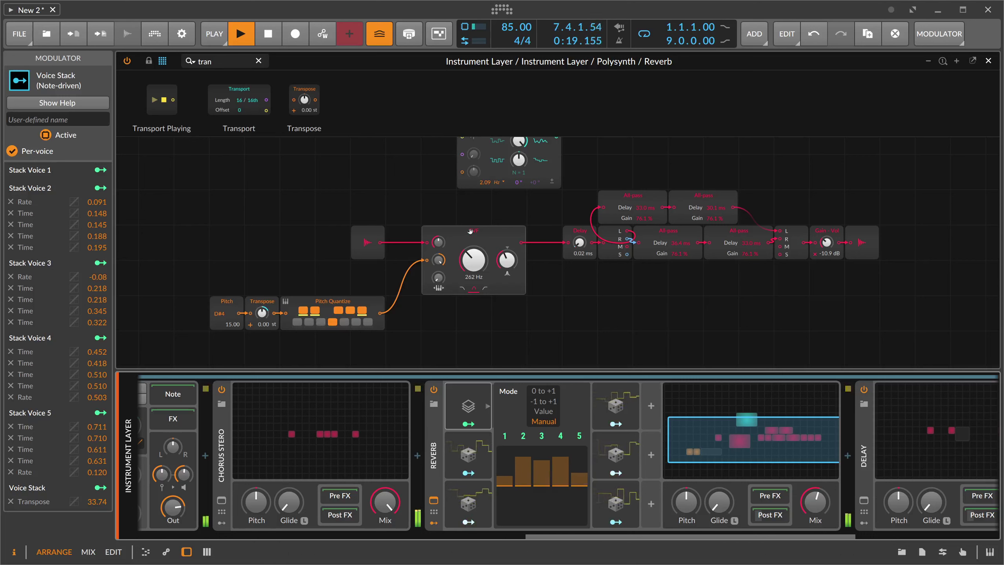
Step: Adjust the SVF's resonance to about 95.4 % and add a Steps modulator to the Reverb grid
left_click_drag(507, 265, 507, 262)
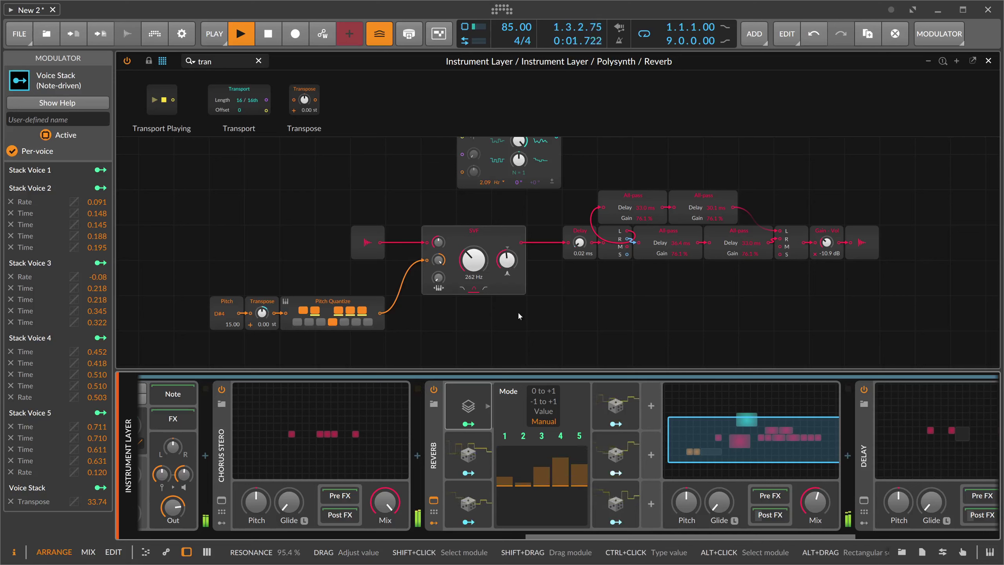
left_click(523, 329)
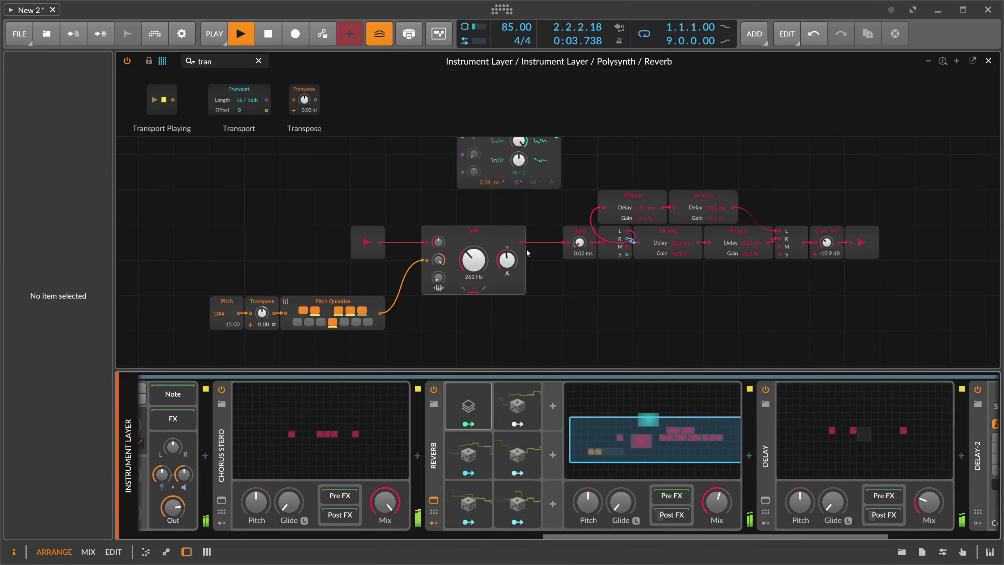
left_click(552, 410)
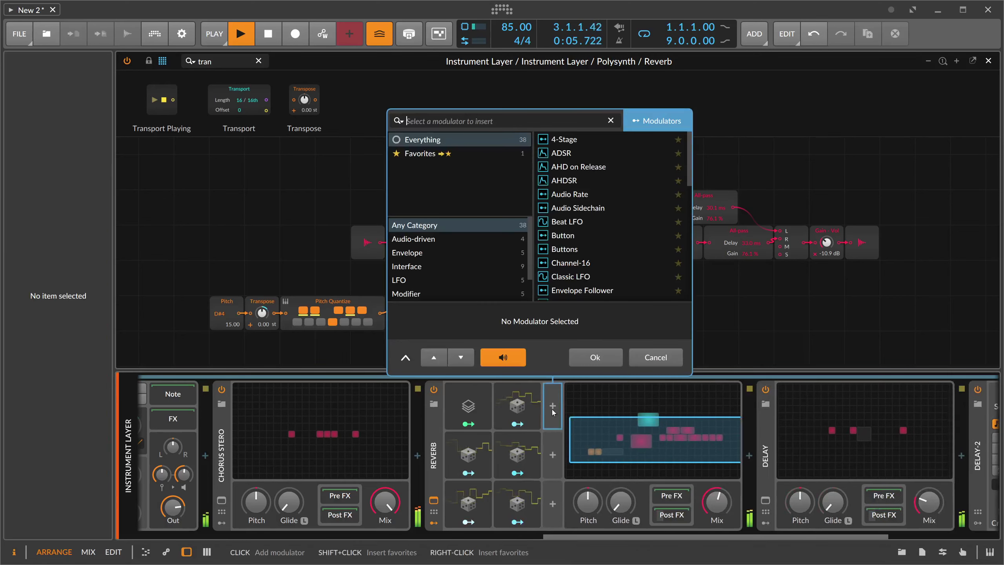
type("ste")
key("Return")
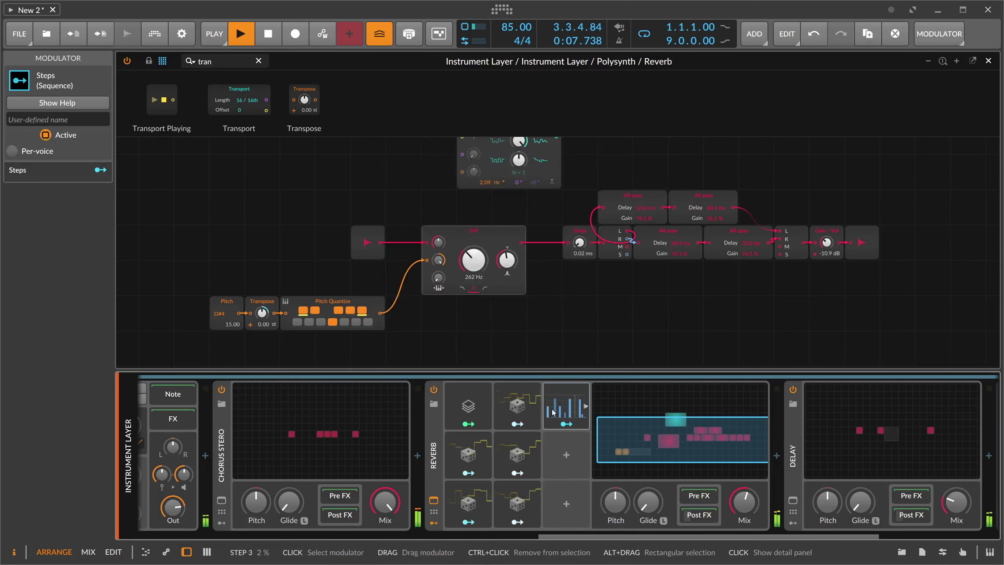
Step: Thin out the Steps modulator's sequence, leaving bars only on steps 1, 10, 14 and 15
left_click_drag(708, 507, 780, 494)
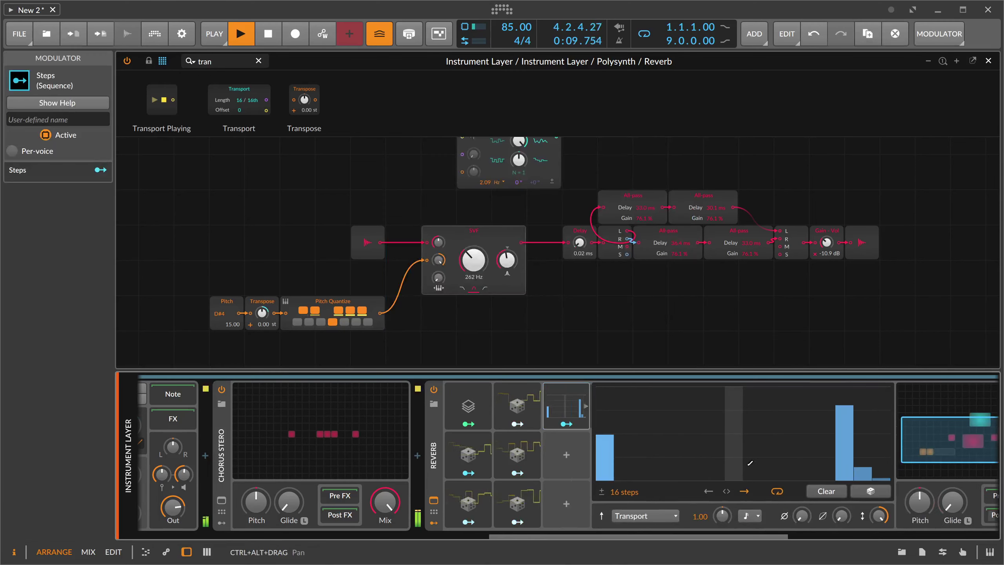
left_click(770, 424)
left_click_drag(881, 480, 858, 472)
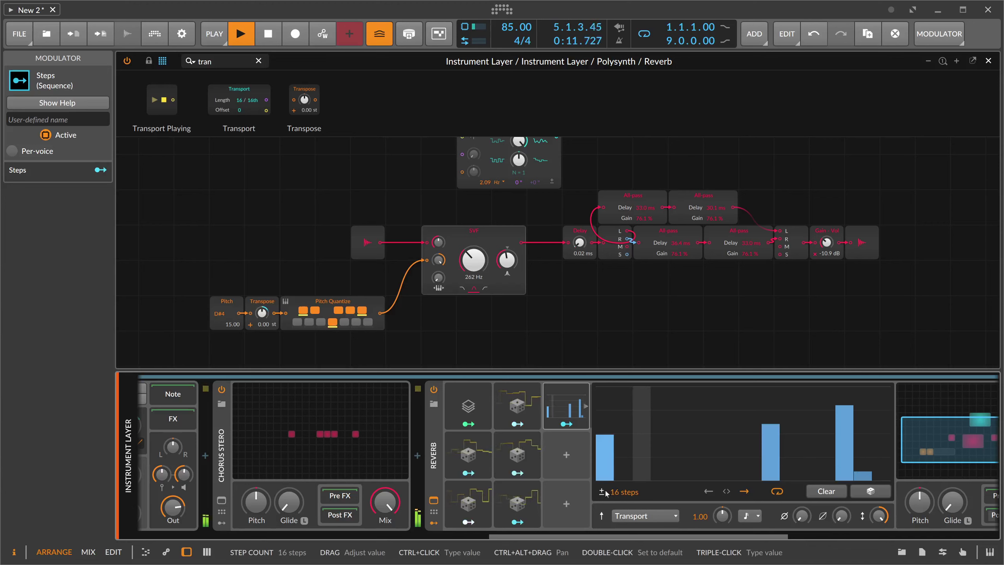
Step: Modulate the SVF's resonance with the Steps modulator by about 0.131 and lower the base resonance to about 88 %
left_click(566, 424)
left_click_drag(507, 260, 507, 241)
left_click(566, 423)
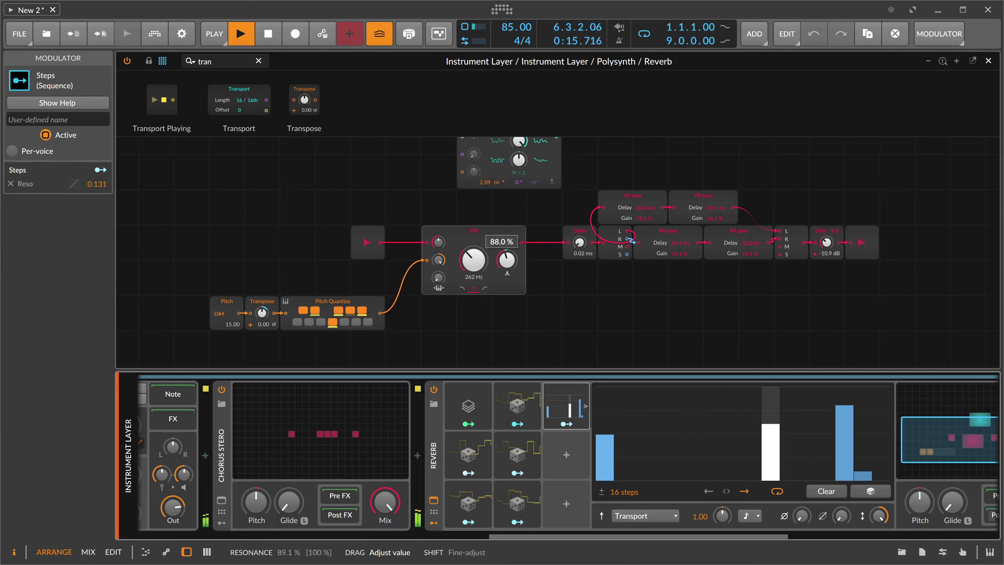
Step: Set the Steps modulator's timebase to 8th note, draw bars on steps 4, 6, 8 and 12, and clear step 15
left_click(748, 516)
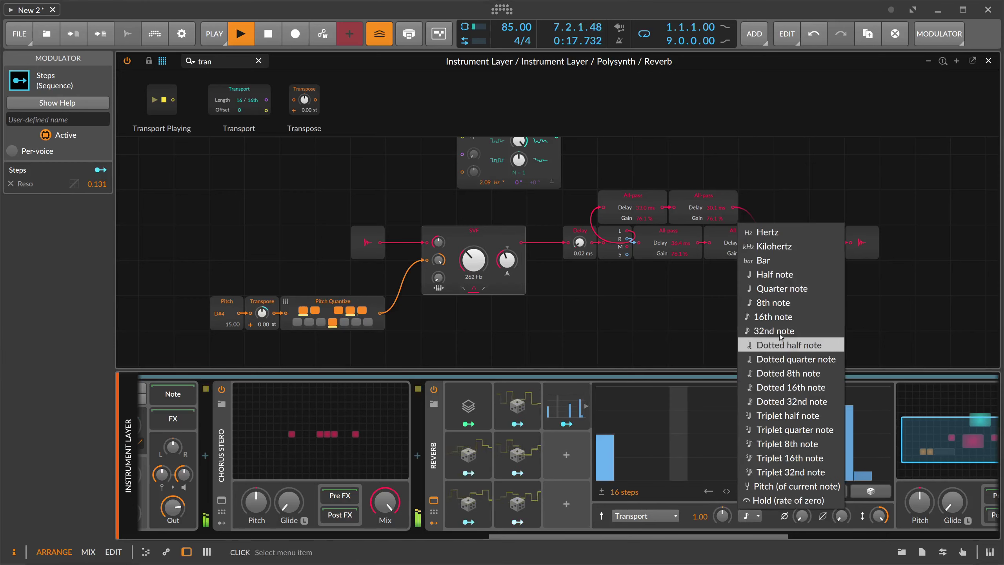
left_click(774, 302)
left_click(697, 437)
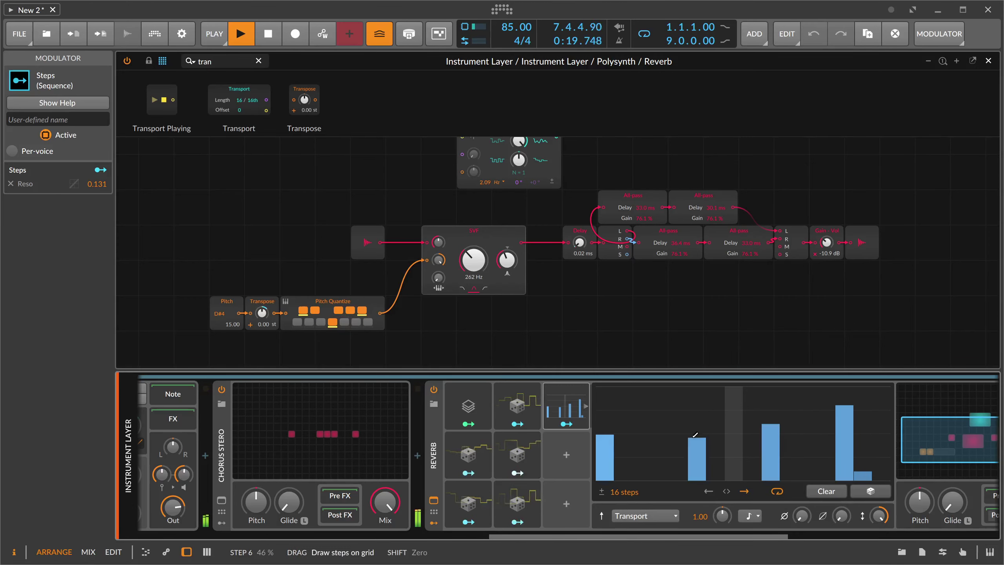
left_click(660, 458)
left_click(734, 406)
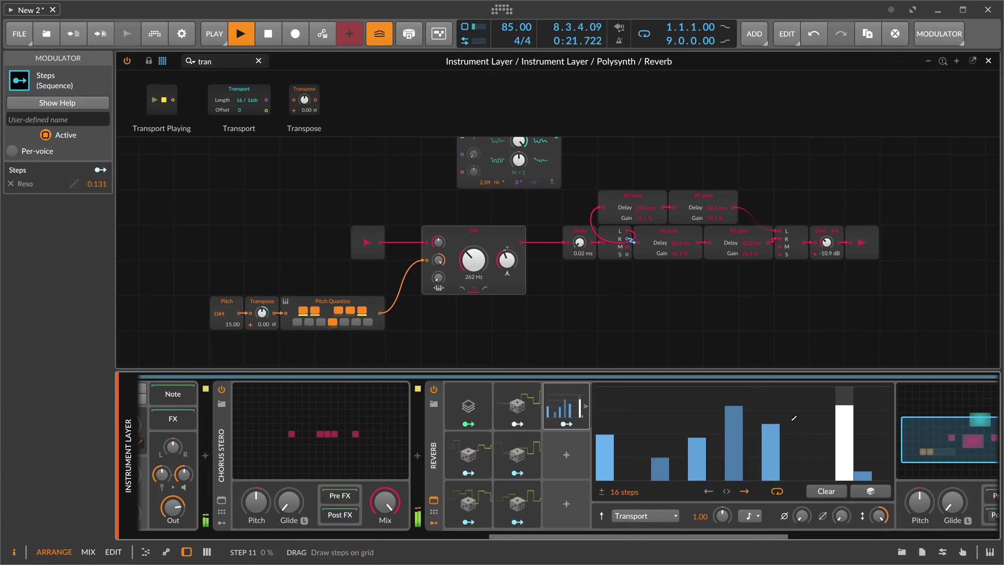
left_click(807, 438)
left_click_drag(863, 471, 860, 485)
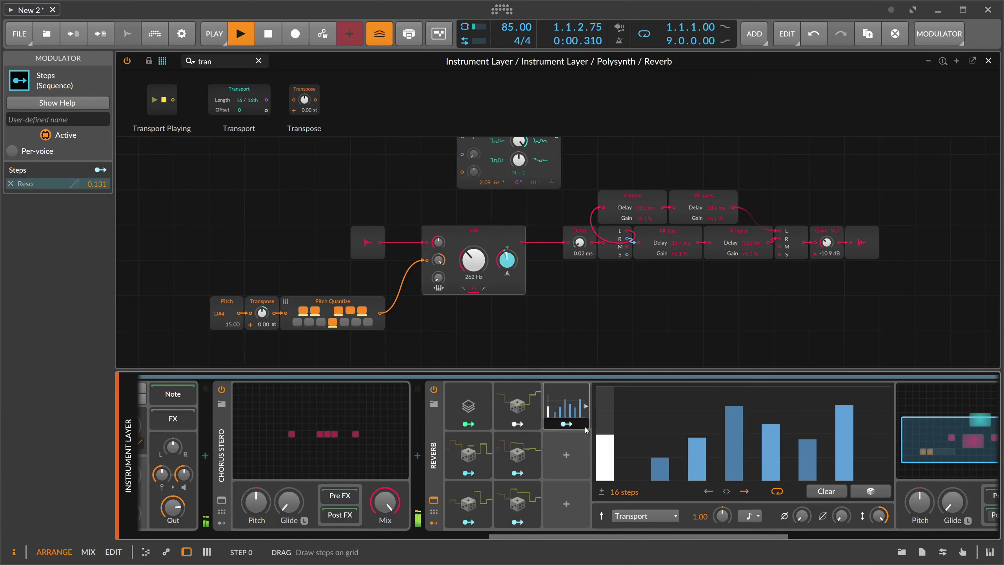
Step: Raise the Steps modulation of the SVF's resonance to 0.200 and lower the bar on step 10 slightly
left_click(566, 423)
left_click_drag(507, 260, 507, 250)
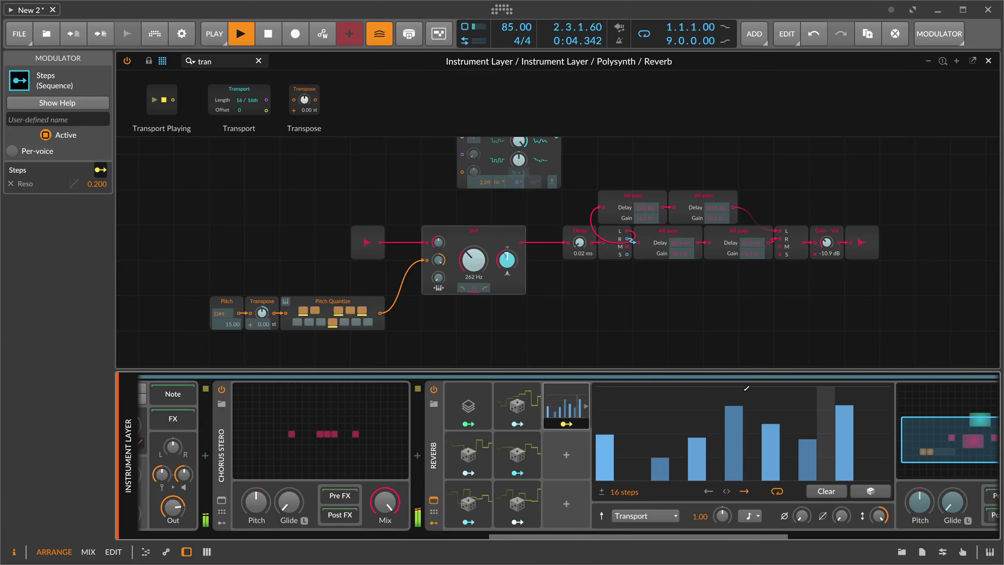
left_click_drag(771, 425, 768, 438)
left_click(575, 423)
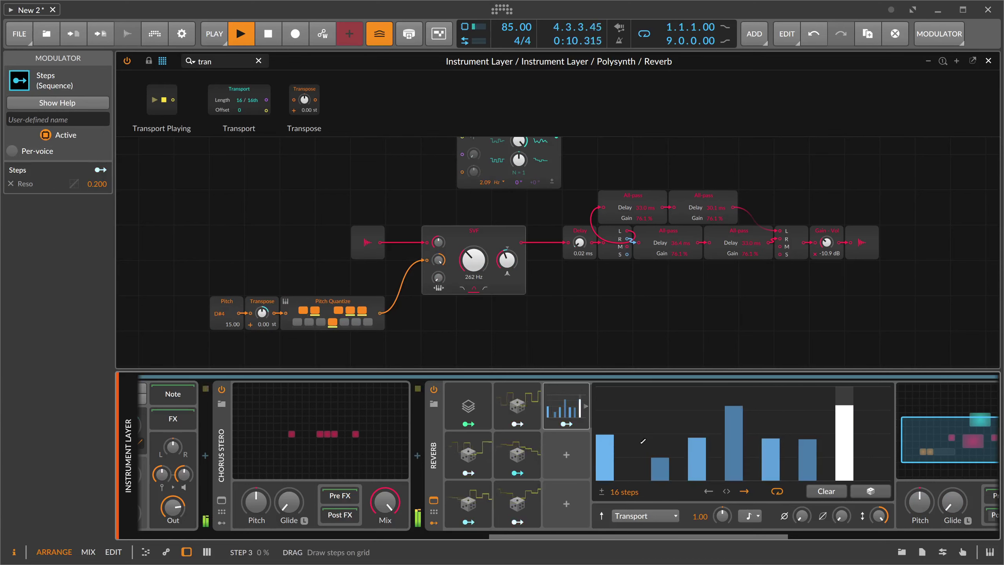
Step: Set the Reverb grid's Mix to 100 % and adjust the Delay grid's Mix to about 36.1 %
mouse_move(532, 536)
left_mouse_down()
mouse_move(614, 536)
mouse_move(547, 540)
mouse_move(549, 531)
left_mouse_up()
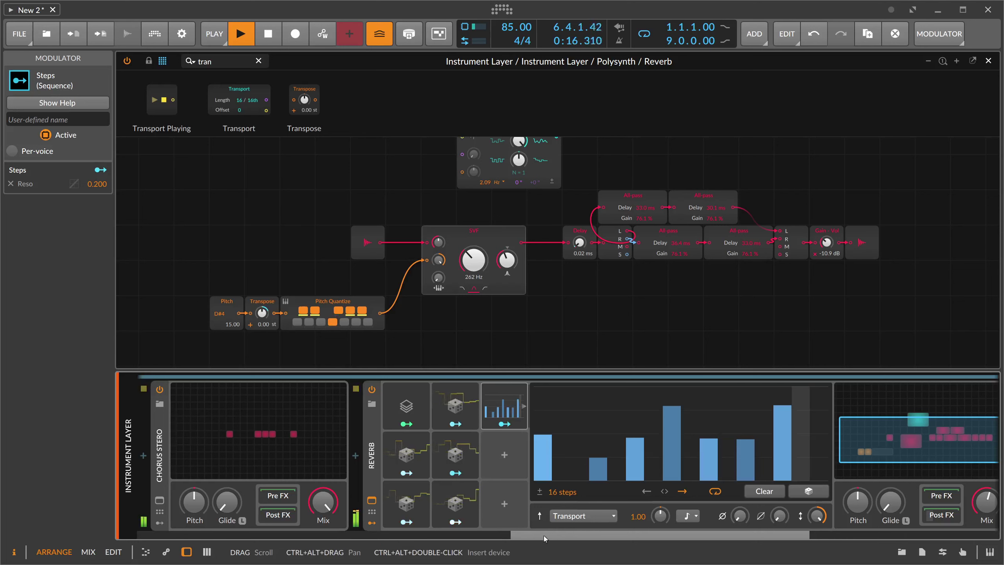
left_click_drag(543, 535, 642, 535)
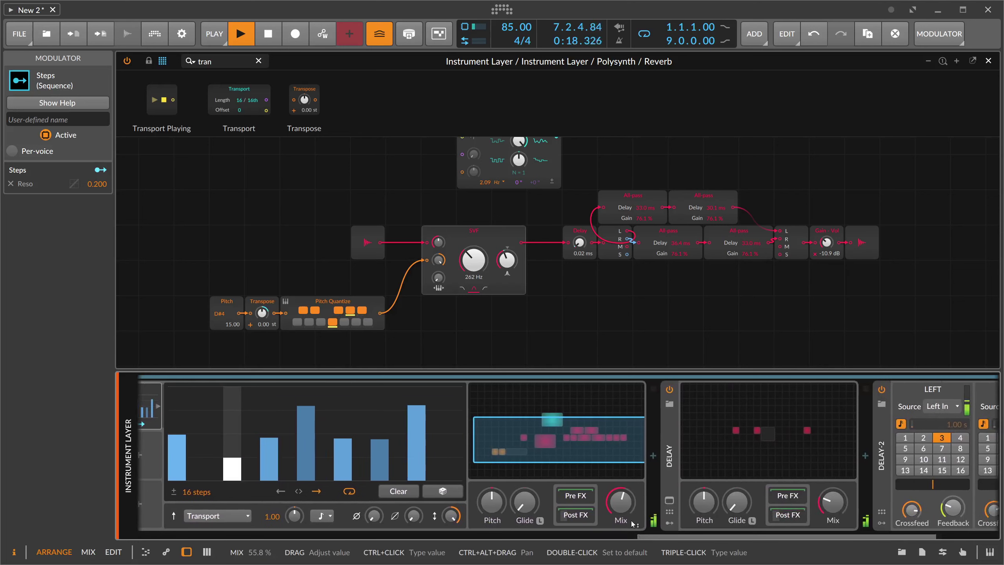
left_click_drag(621, 502, 620, 474)
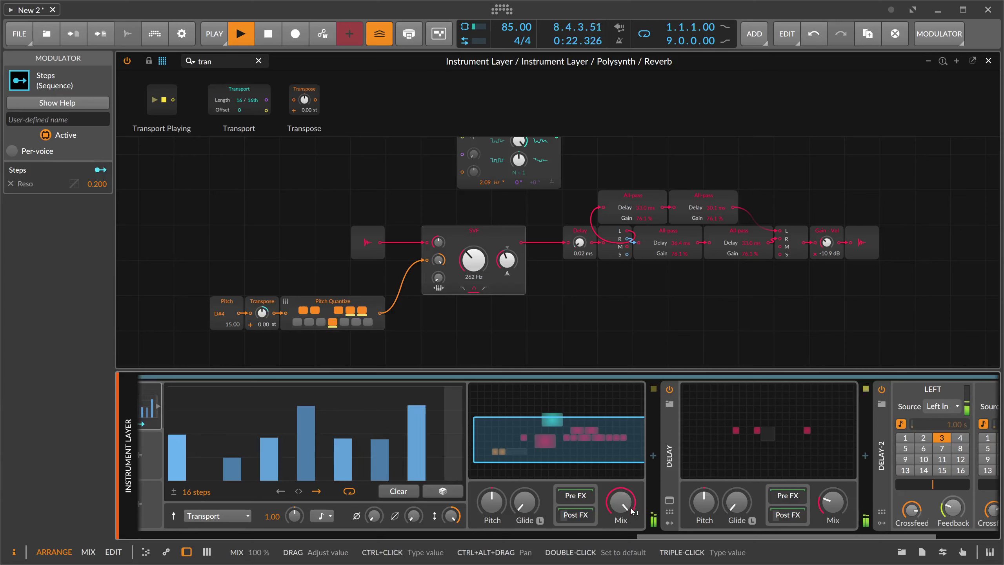
left_click(832, 501)
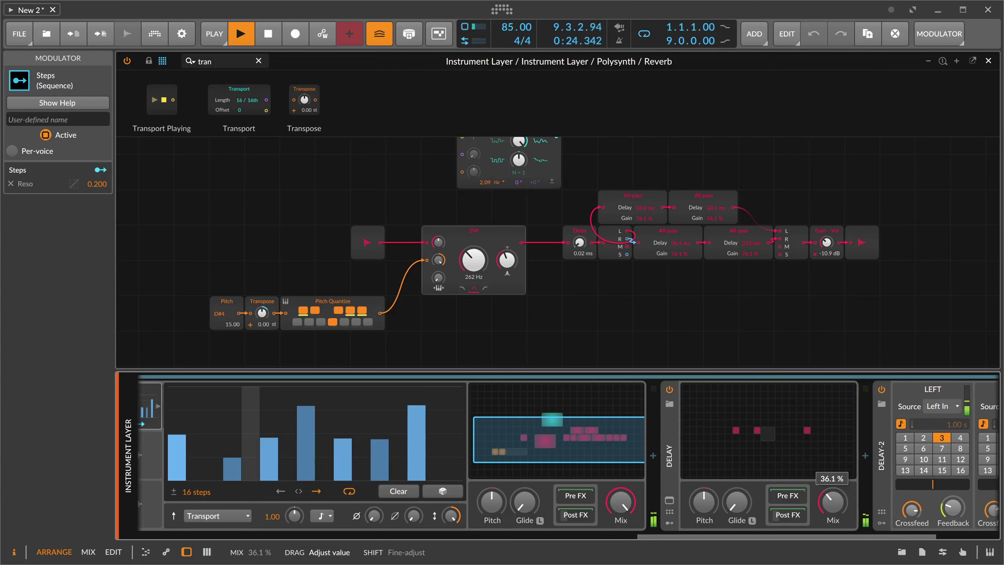
left_click_drag(691, 535, 595, 538)
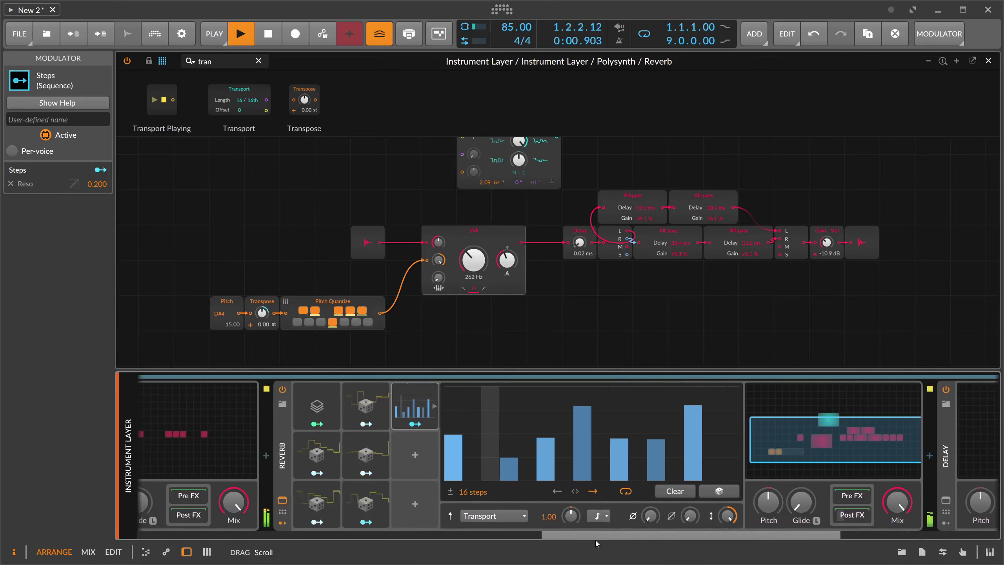
Step: Adjust the SVF's resonance slightly and lower the Reverb grid's Mix to about half
left_click_drag(507, 260, 508, 265)
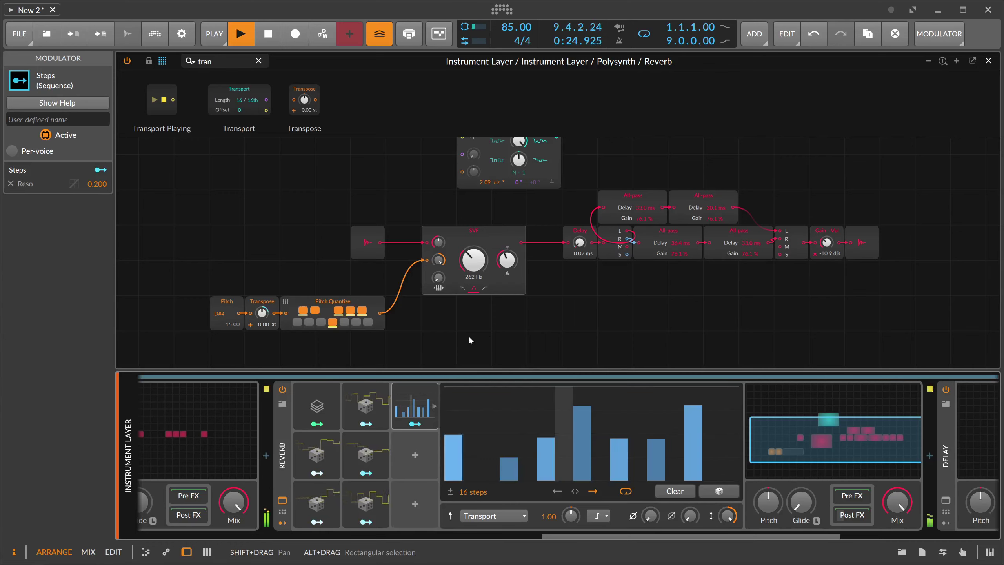
left_click_drag(898, 502, 898, 525)
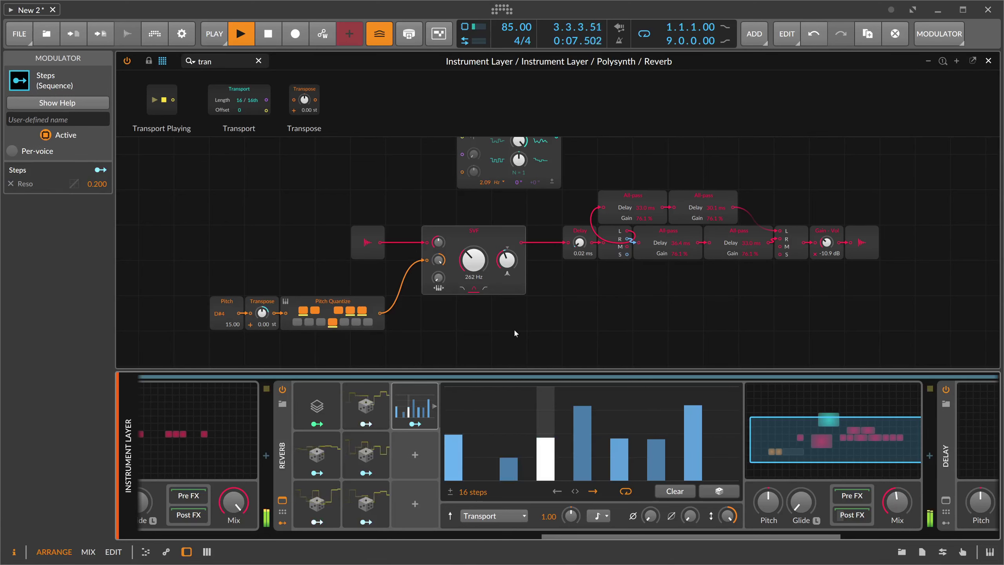
mouse_move(555, 534)
left_mouse_down()
mouse_move(419, 539)
mouse_move(557, 541)
left_mouse_up()
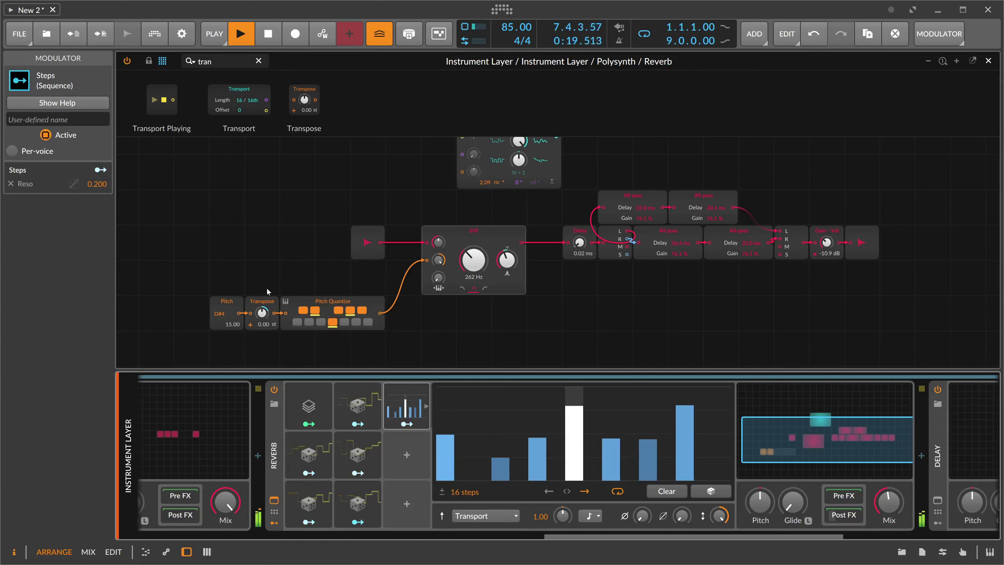
Step: Close the Reverb grid editor and mute the Instrument Layer track
left_click_drag(201, 301, 335, 314)
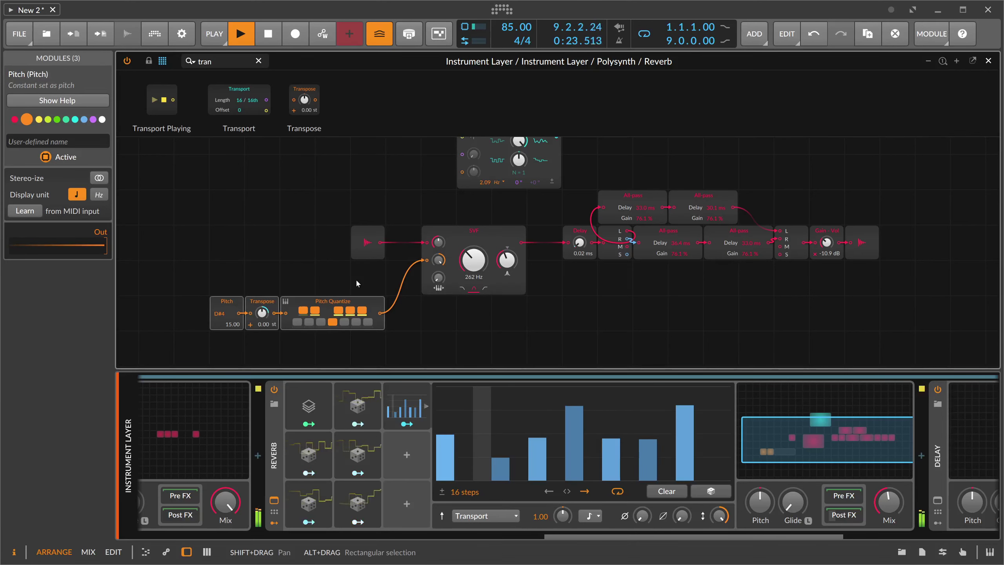
left_click_drag(191, 224, 512, 322)
left_click(988, 60)
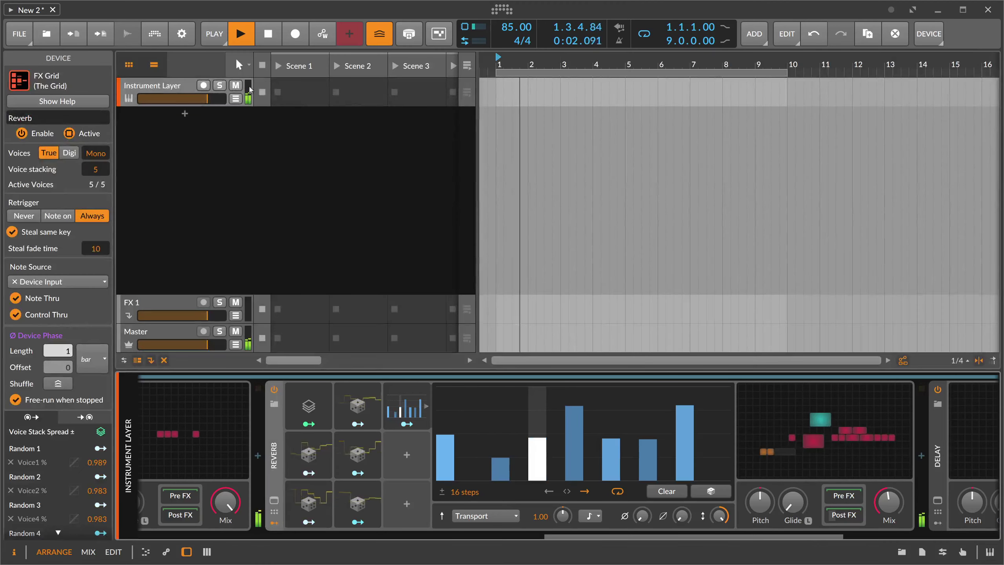
left_click(235, 85)
Step: Create a new instrument track with a Poly Grid device and open its grid for editing
left_click(187, 123)
left_click(186, 117)
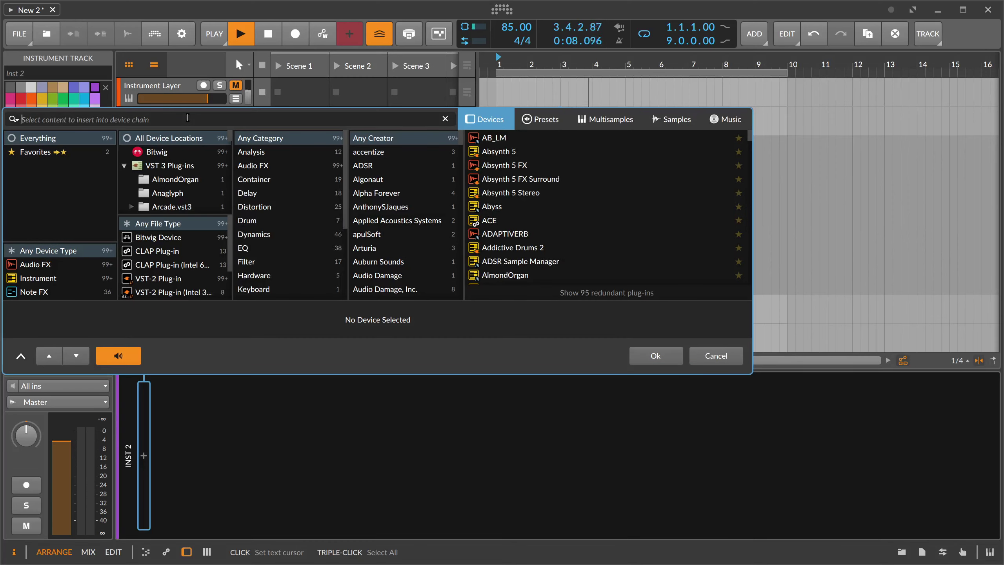
type("poly")
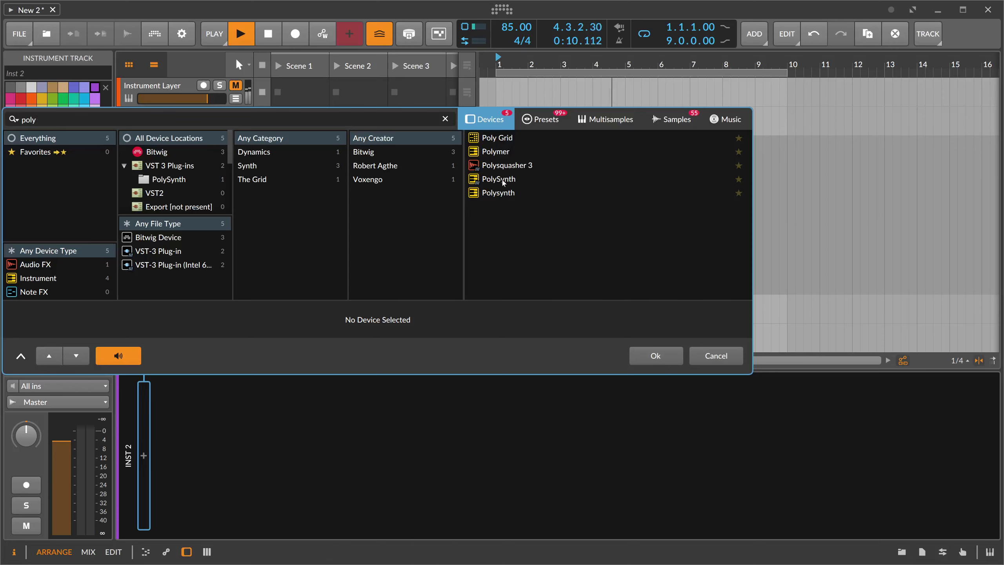
double_click(497, 137)
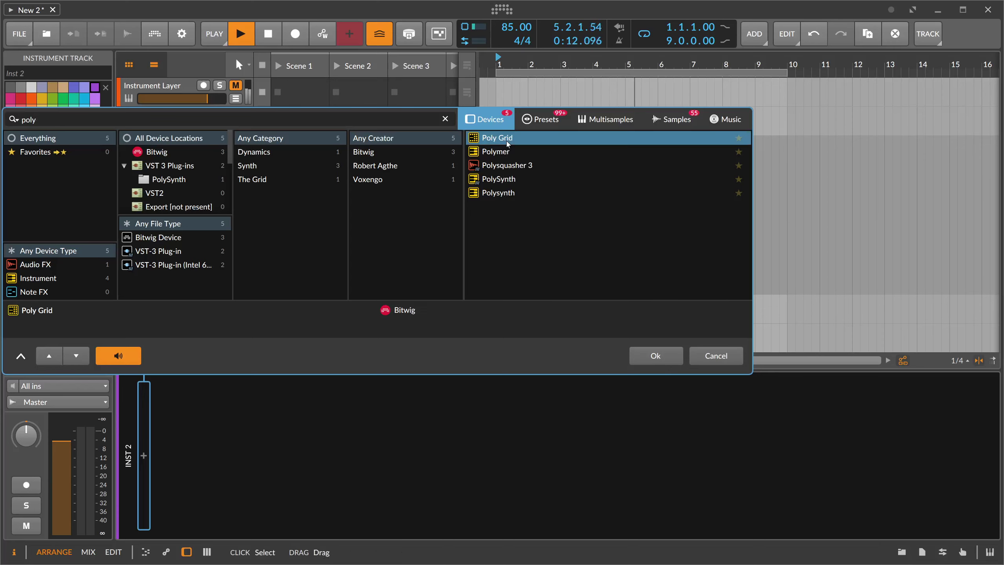
double_click(277, 457)
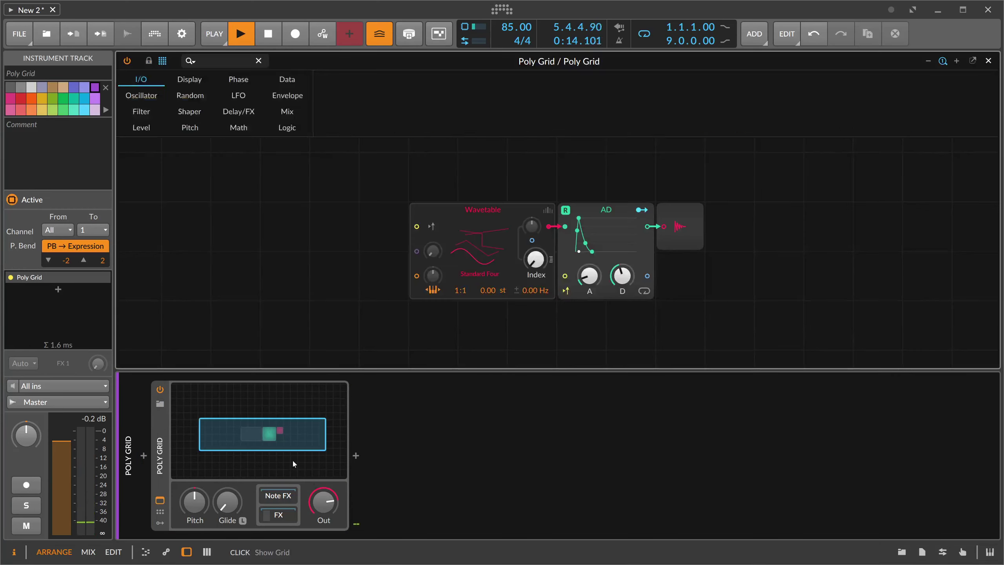
left_click(451, 237)
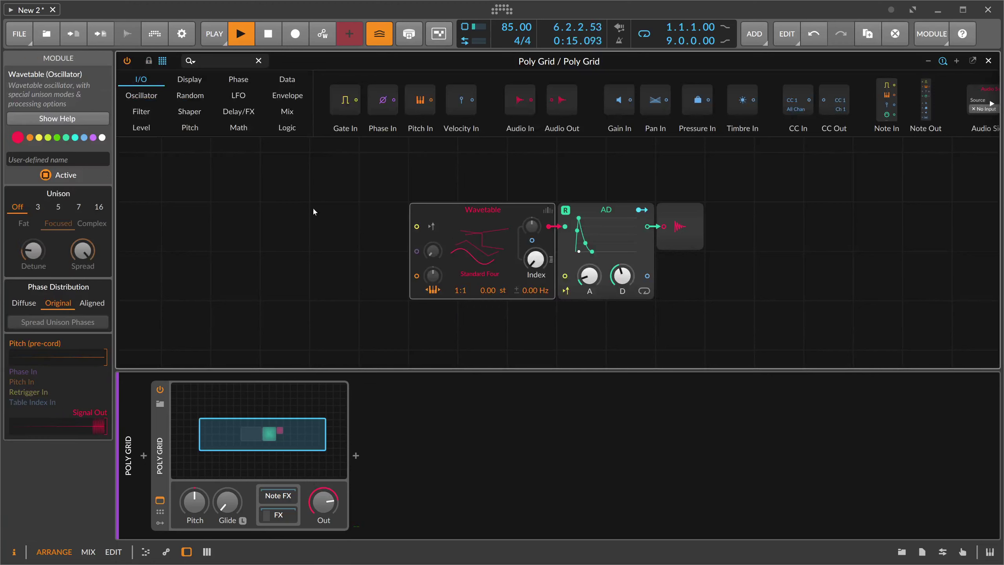
left_click(223, 65)
type("trigg")
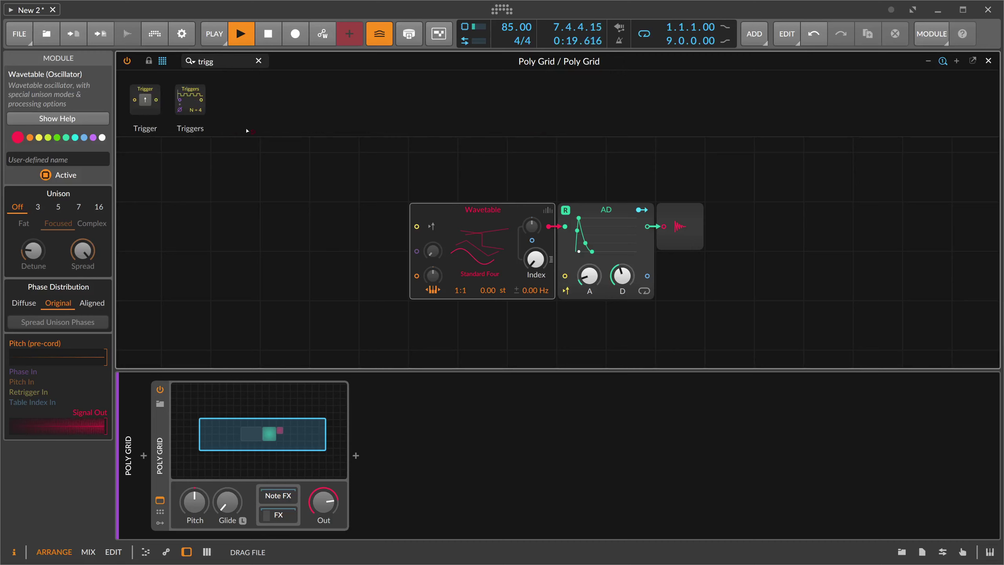
left_click_drag(247, 131, 552, 328)
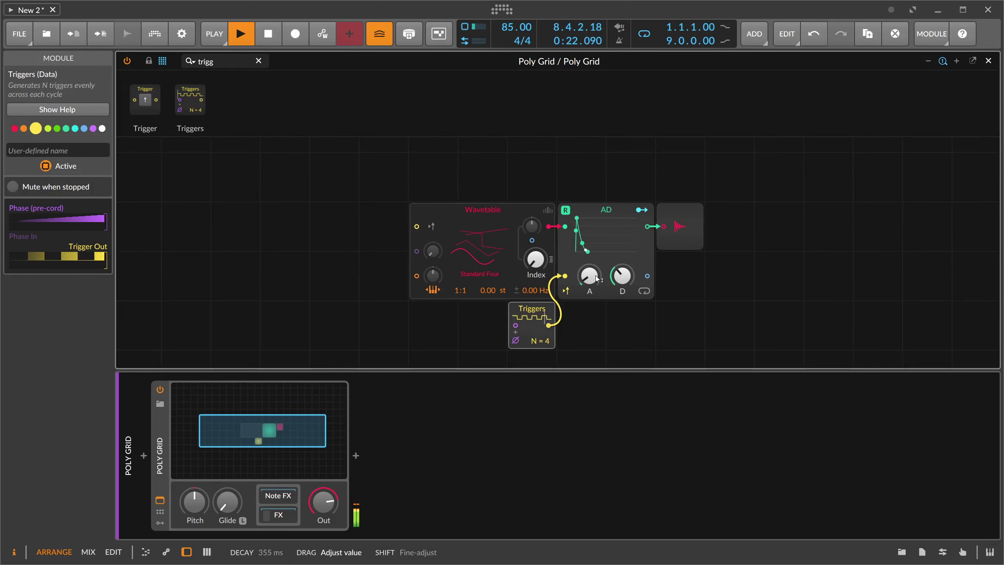
left_click_drag(532, 309, 433, 309)
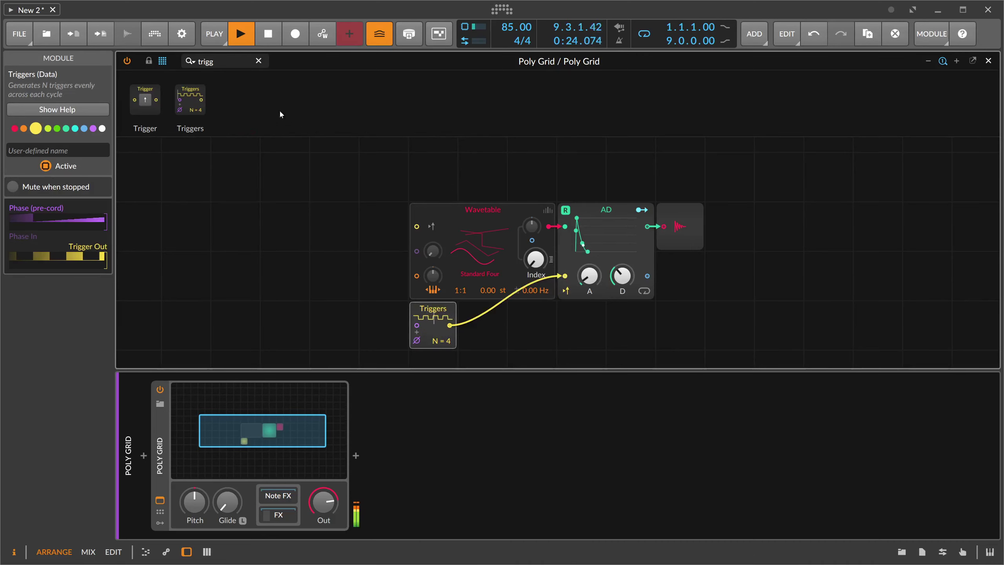
key("BackSpace")
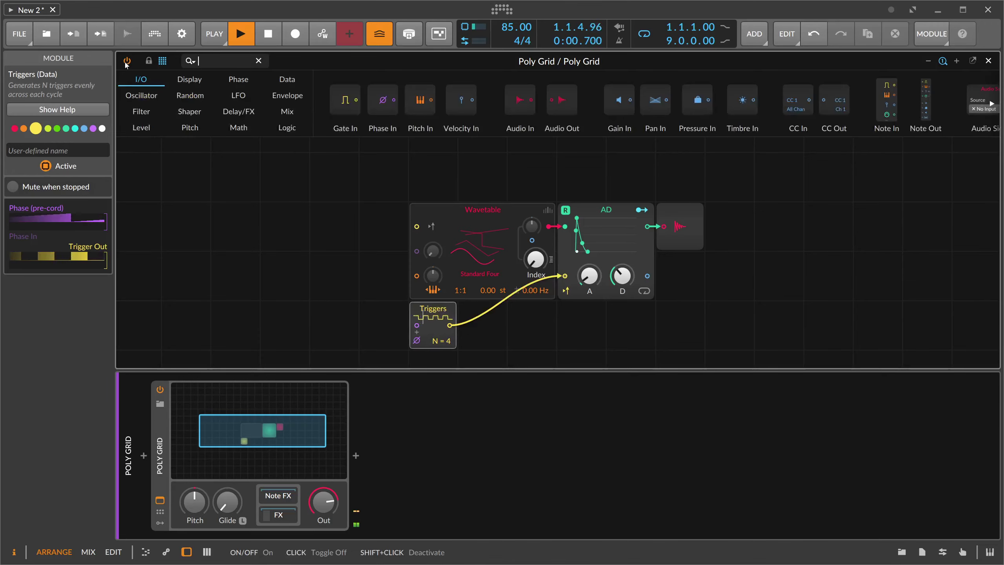
key("Delete")
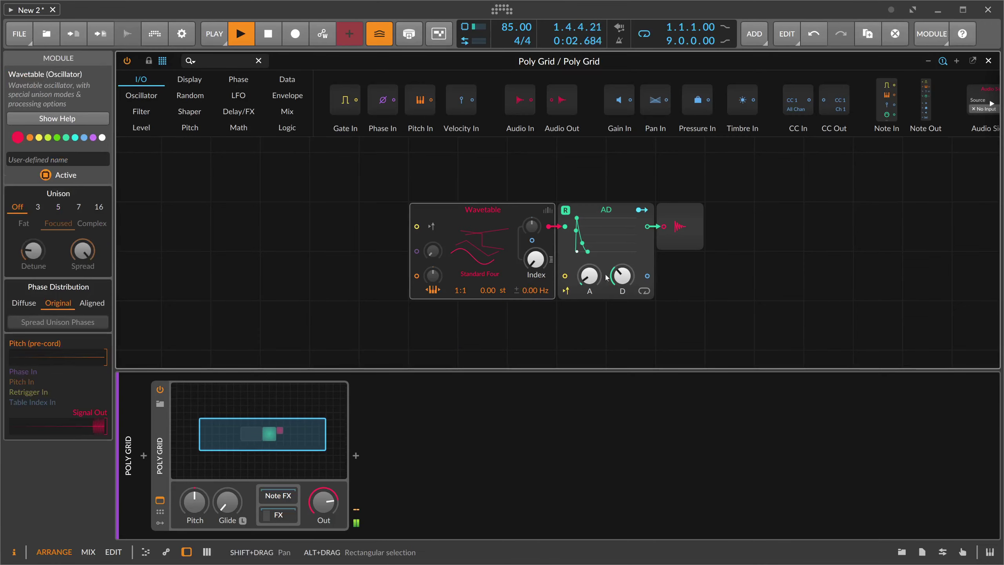
Step: Close the Poly Grid editor and copy the Note Grid from the Instrument Layer track to before the Poly Grid device
left_click(988, 61)
left_click(196, 94)
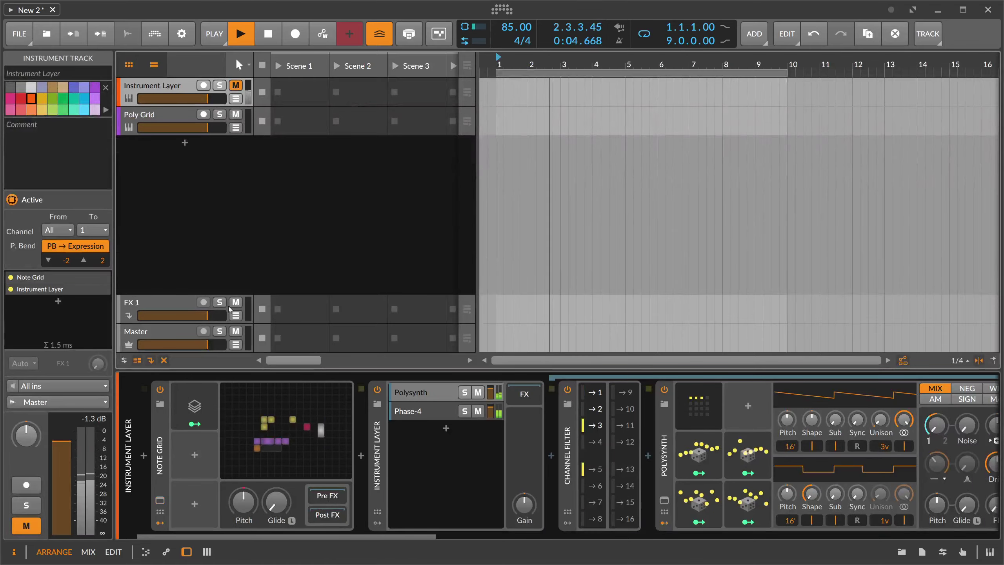
left_click(161, 438)
left_click_drag(161, 437, 146, 408)
key("Up")
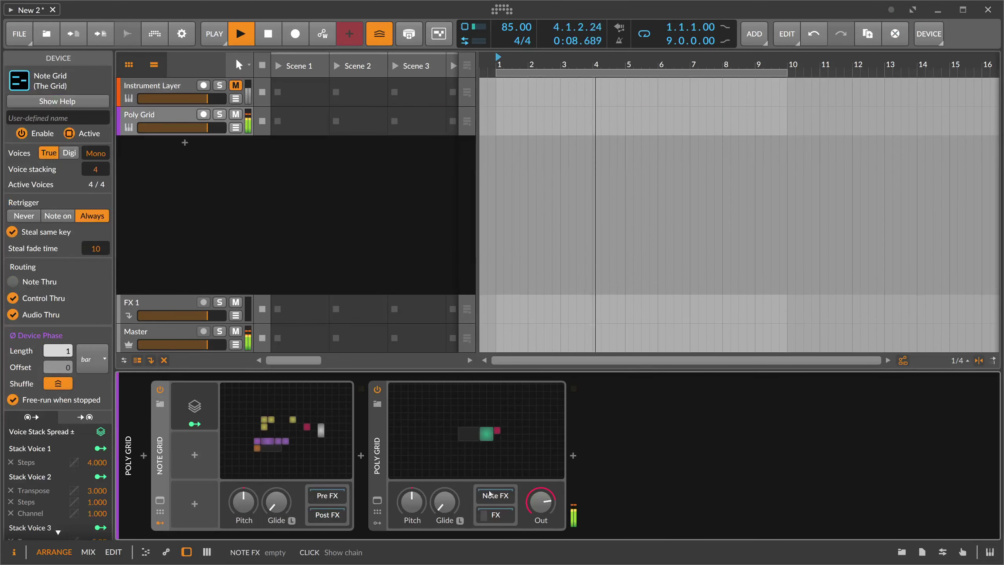
Step: Turn the Poly Grid's output all the way down, add an FX Grid after it and open the new grid
left_click_drag(541, 502, 541, 543)
left_click(573, 456)
type("fx")
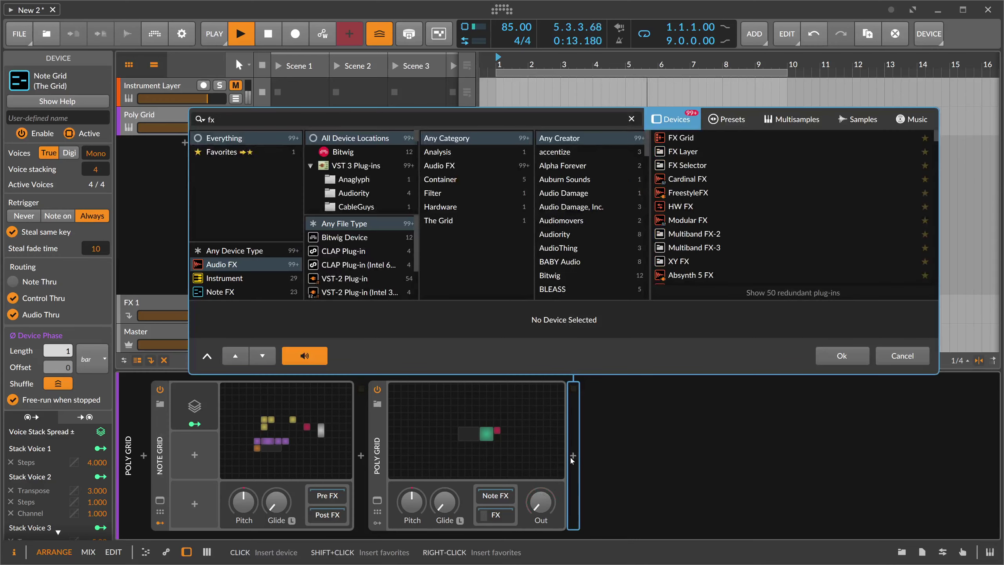
key("Down")
double_click(639, 389)
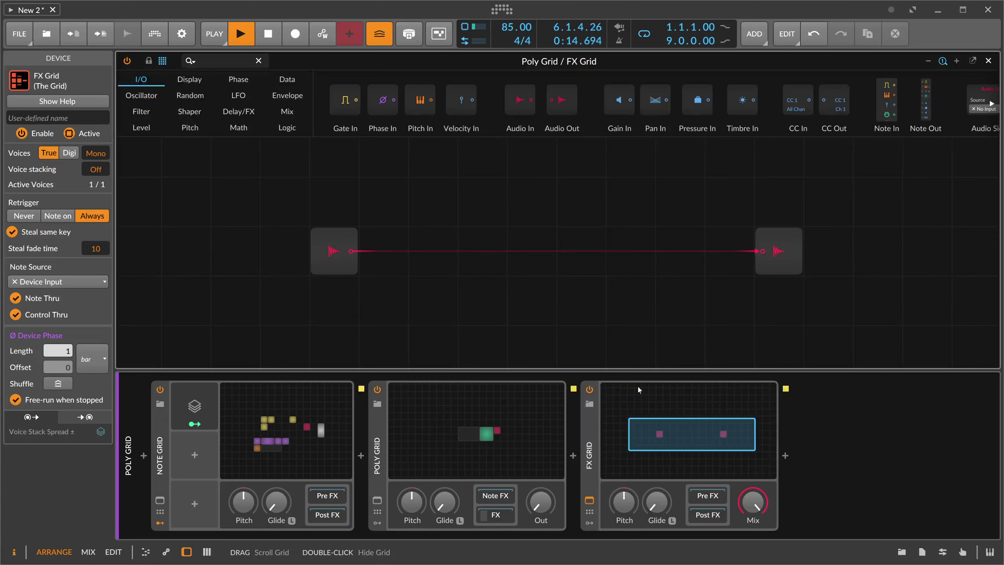
Step: Insert an SVF into the FX Grid's audio path, set to band-pass at 262 Hz with no keyboard tracking
type("sv")
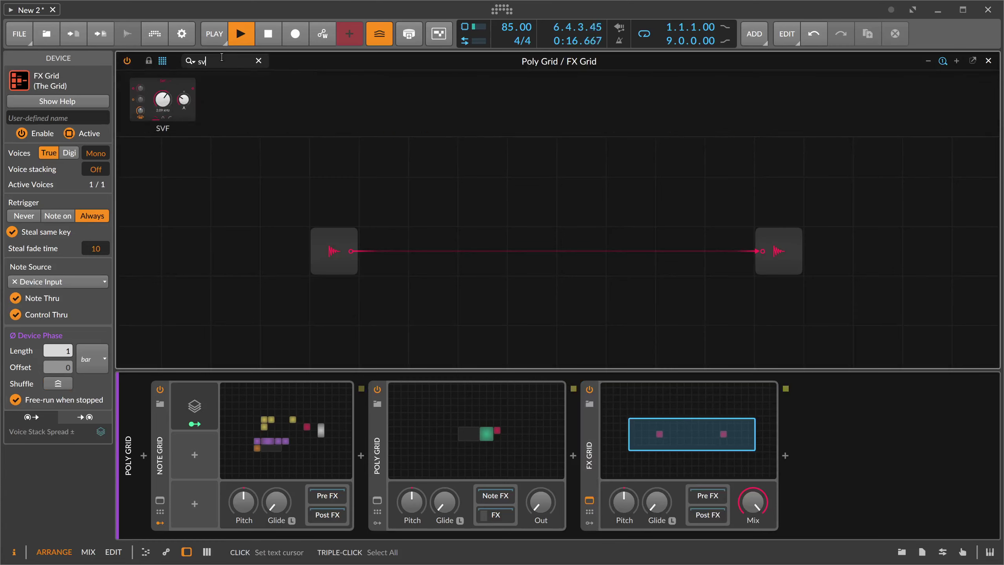
left_click_drag(356, 256, 357, 254)
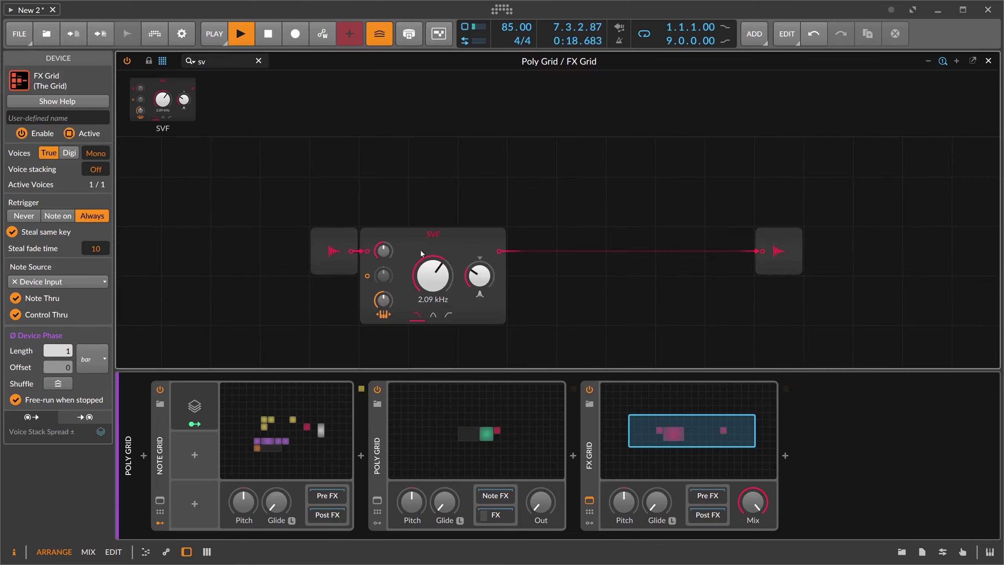
left_click_drag(431, 277, 383, 303)
left_click(433, 316)
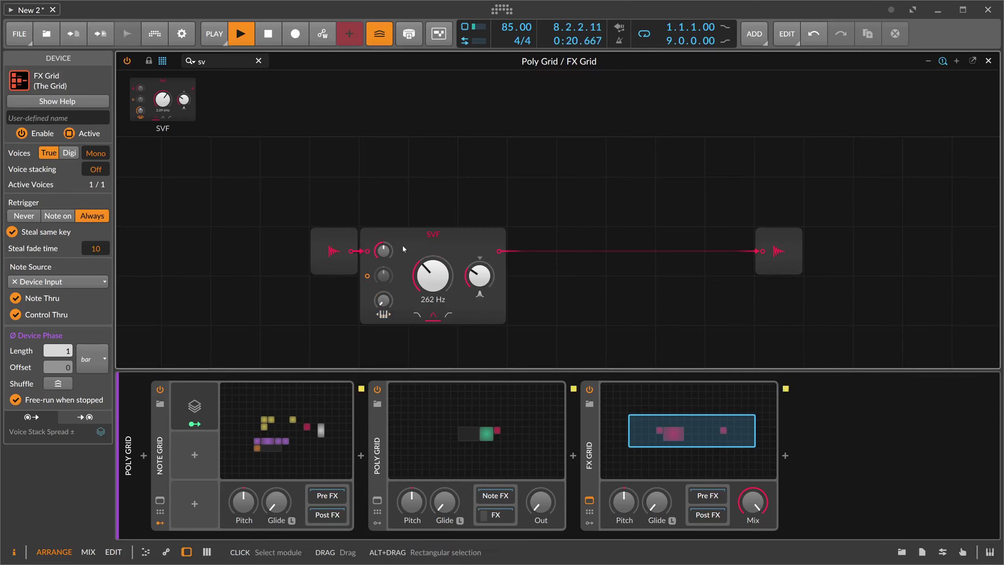
Step: Spread the Audio In and SVF modules apart to make room between them
left_click_drag(402, 244, 451, 244)
left_click(312, 241)
left_click_drag(312, 240, 263, 240)
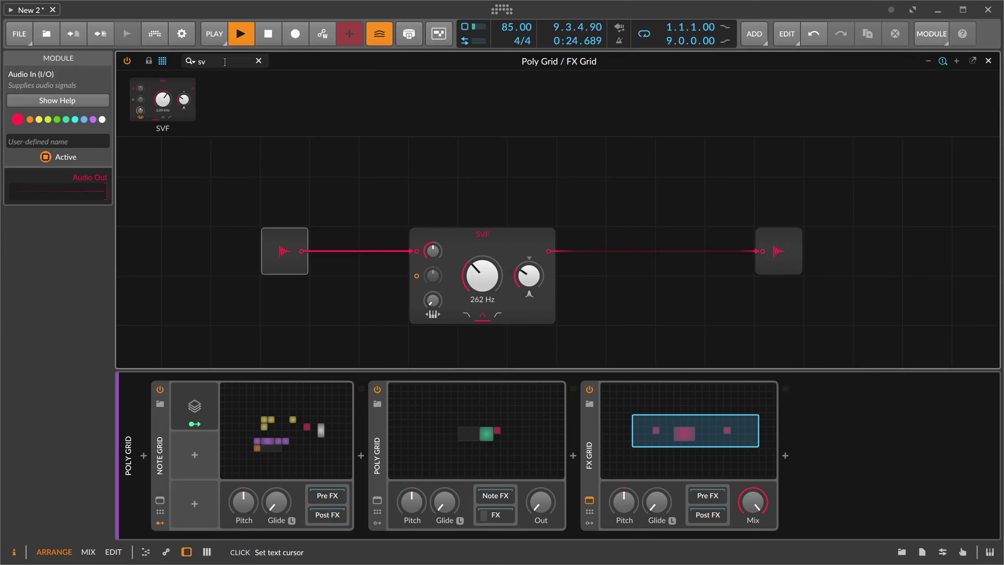
Step: Add a Pitch module feeding a Pitch Quantize module below the audio path, ahead of the SVF
key("BackSpace")
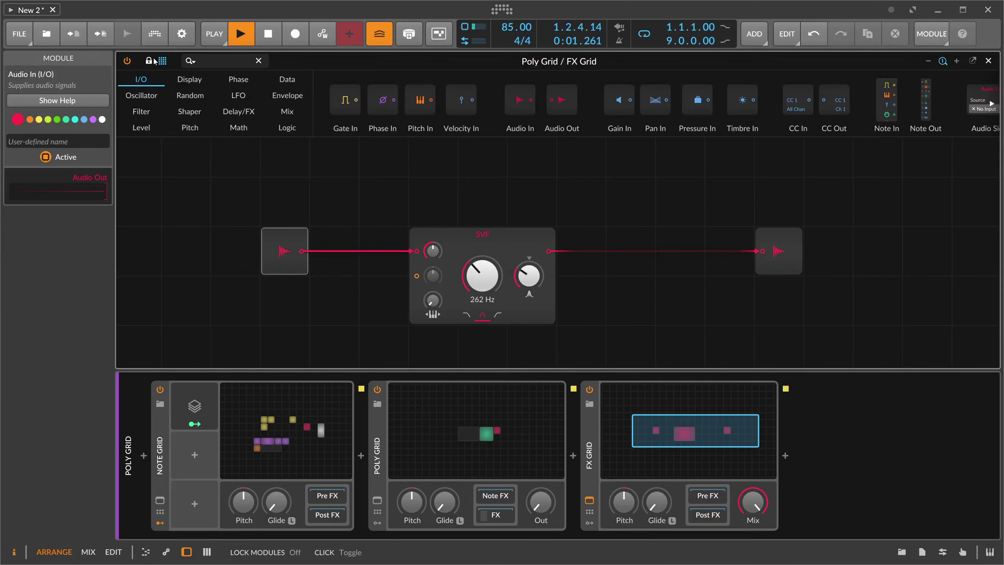
type("pi")
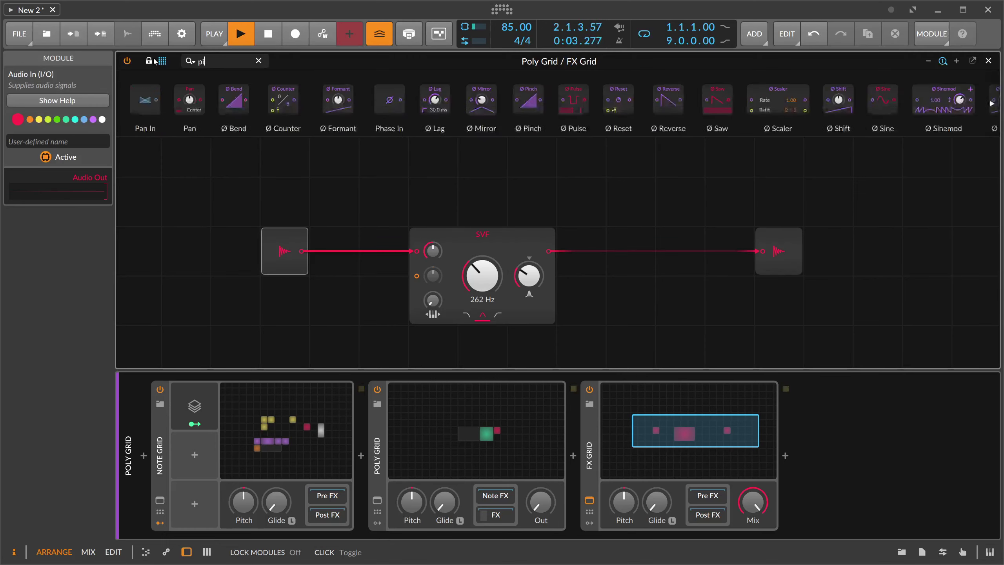
left_click_drag(435, 112, 285, 300)
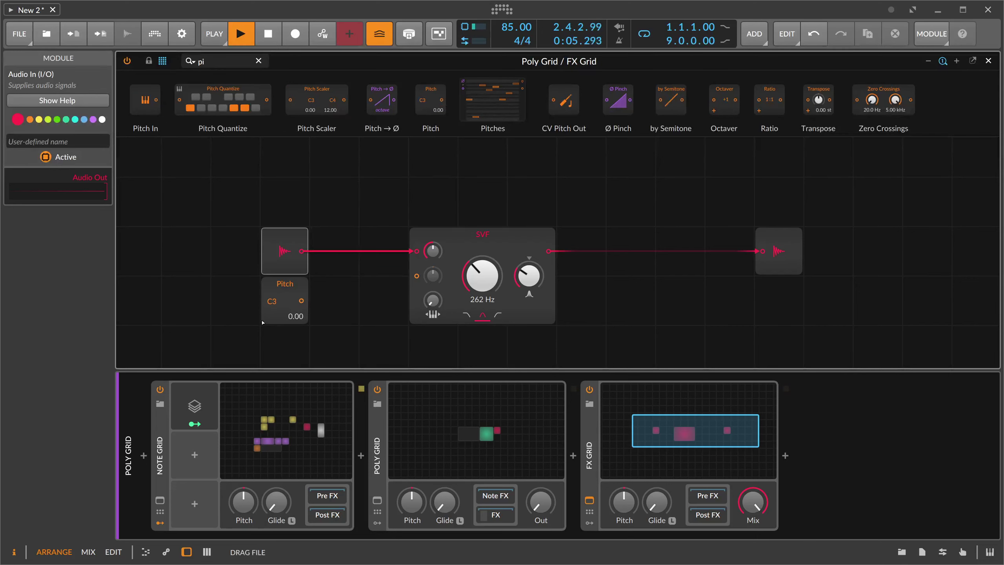
left_click_drag(194, 87, 340, 305)
left_click_drag(352, 334, 302, 299)
left_click_drag(303, 300, 204, 301)
Step: Set the Pitch Quantize notes to C#, D#, F, F#, G# and A# only
left_click(267, 300)
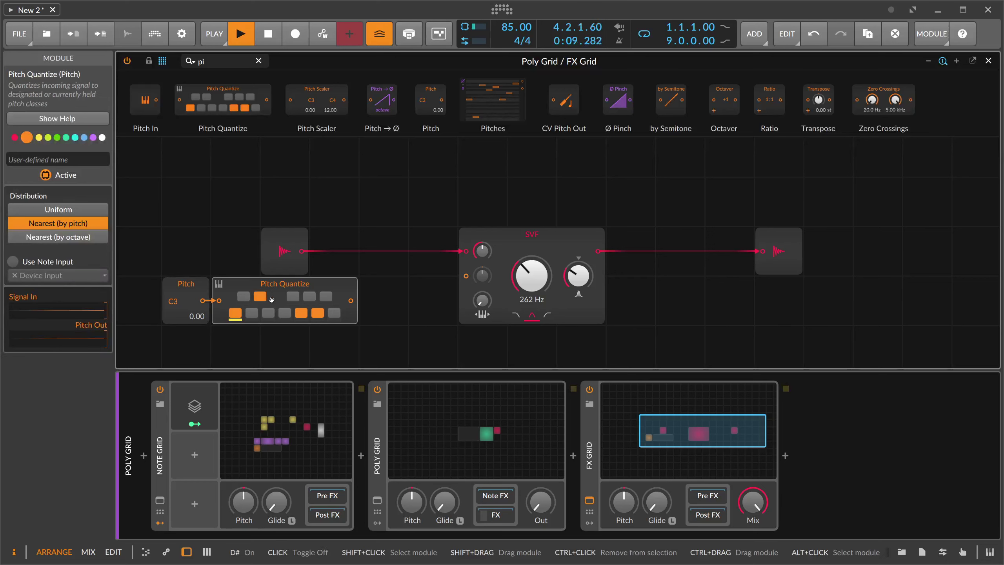
left_click(243, 297)
left_click(259, 297)
left_click(293, 296)
left_click(309, 296)
left_click(326, 296)
left_click(317, 313)
left_click(301, 313)
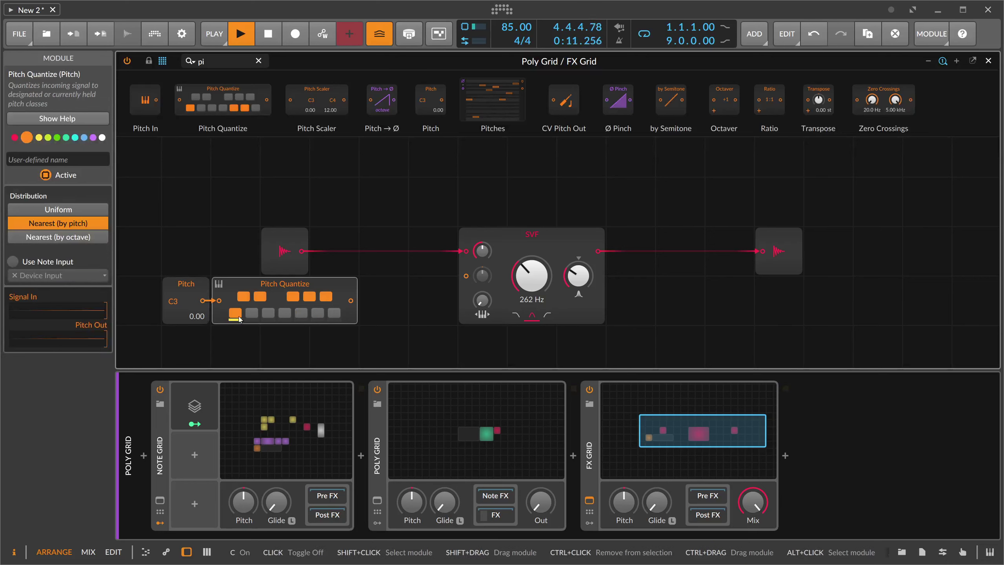
left_click(236, 313)
left_click(285, 313)
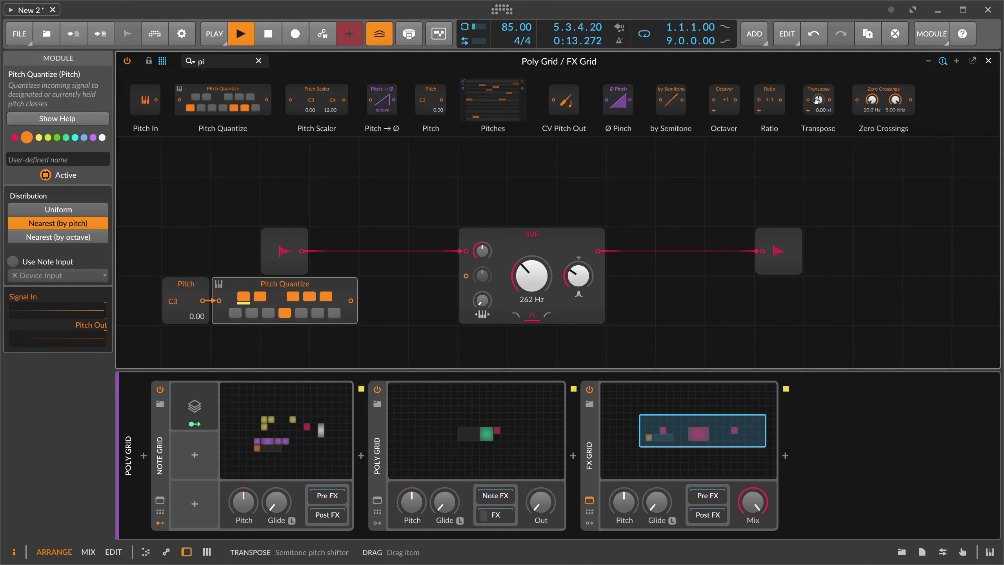
Step: Insert a Transpose between Pitch, set to D#3, and Pitch Quantize, and route the quantized pitch to the SVF's cutoff modulation at full amount
left_click_drag(815, 104, 174, 292)
left_click_drag(401, 302, 482, 269)
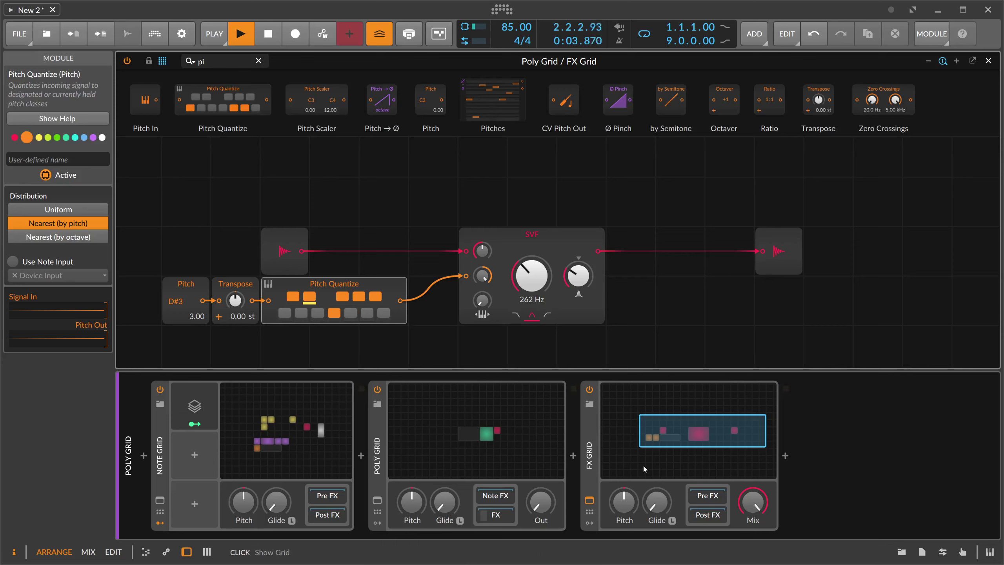
Step: Set the Poly Grid's output to -24.6 dB and raise the SVF's resonance
left_click_drag(541, 502, 541, 502)
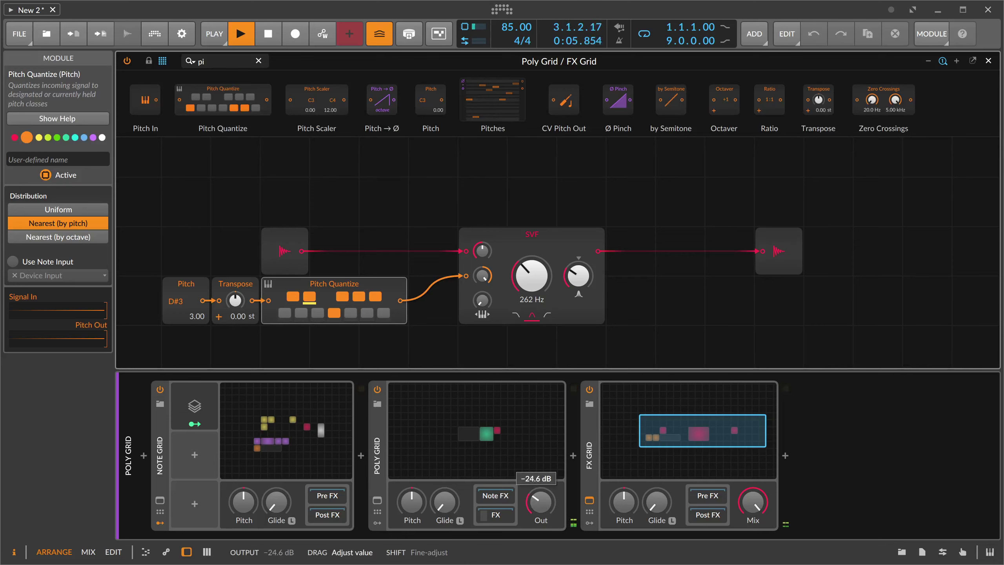
left_click_drag(578, 275, 578, 276)
Step: Replace the SVF with an XP filter in 4-pole band-pass mode and fine-tune its resonance
right_click(539, 247)
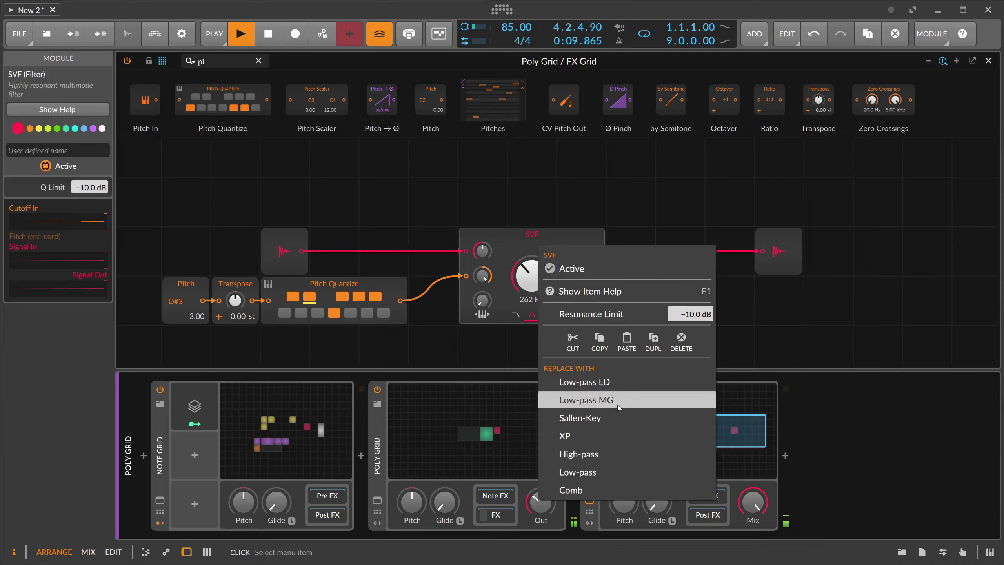
left_click(603, 433)
left_click(537, 314)
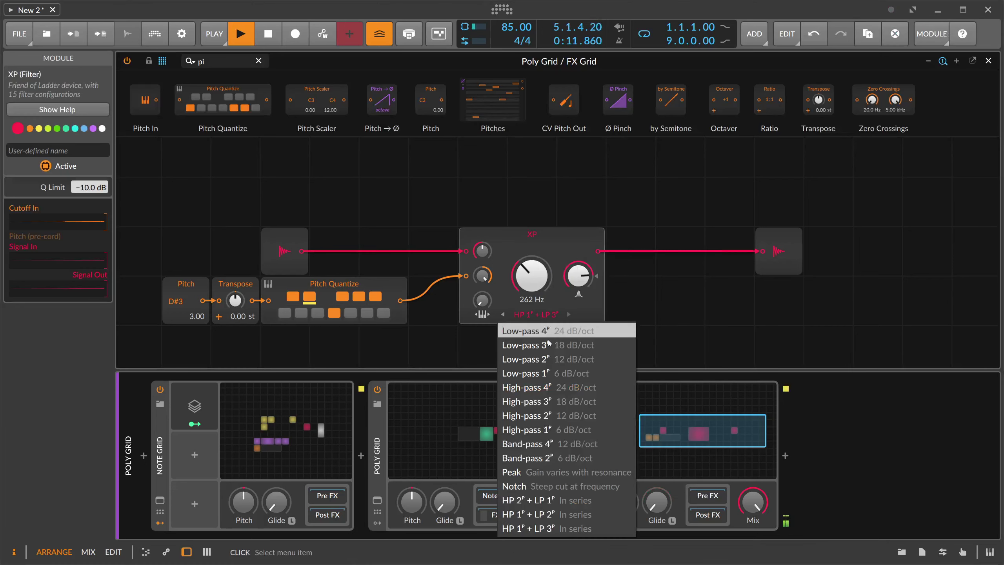
left_click(553, 443)
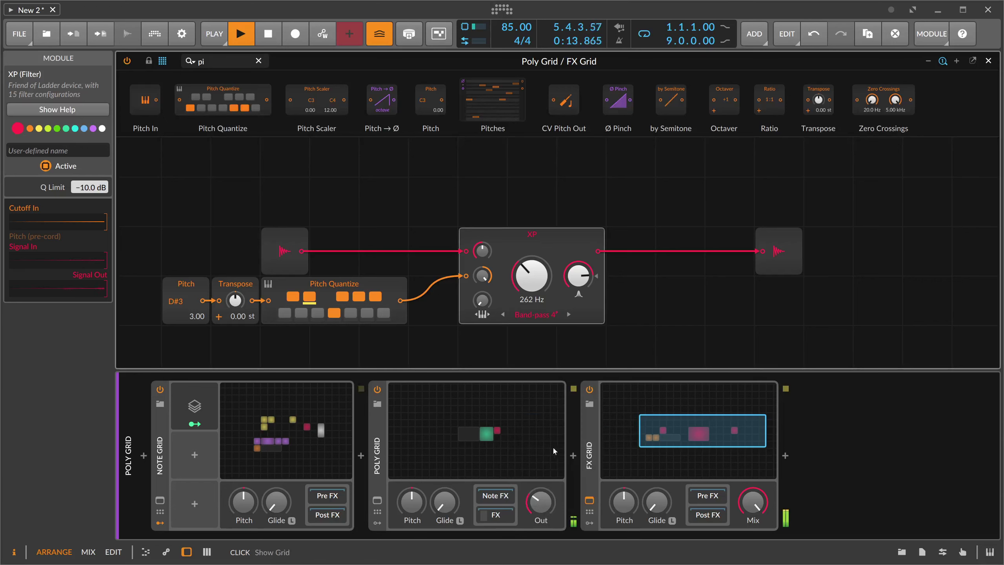
left_click_drag(579, 293, 579, 292)
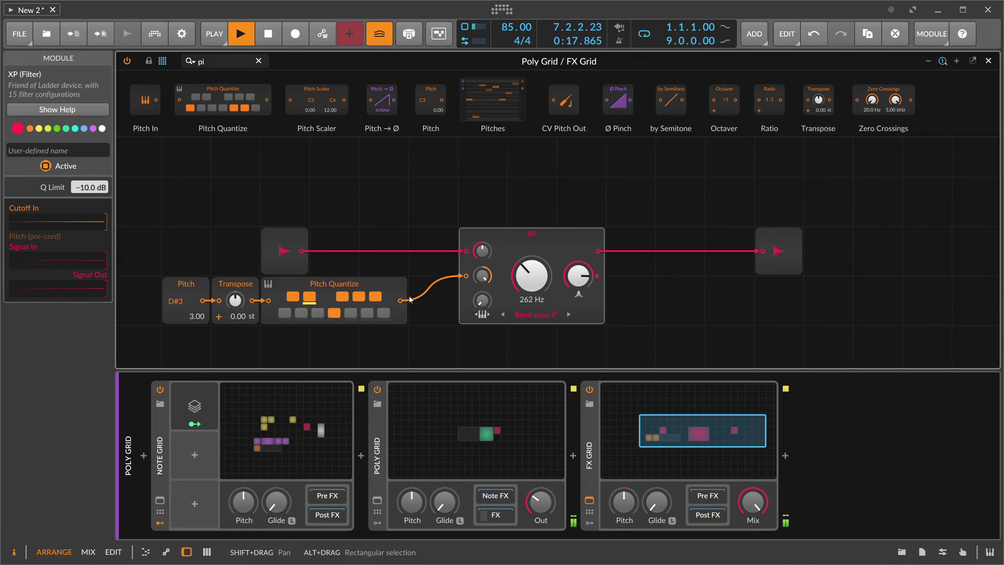
Step: Set the FX Grid's Pitch module to D#4, adjust the XP resonance and raise the Poly Grid's output
left_click_drag(185, 301, 186, 277)
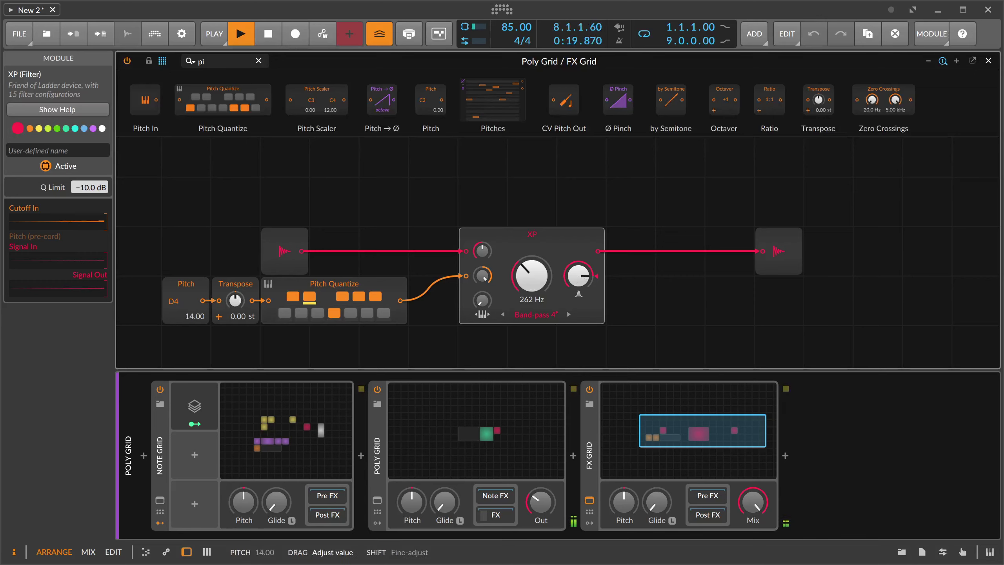
left_click_drag(578, 278, 622, 275)
left_click(441, 423)
left_click_drag(540, 502, 540, 486)
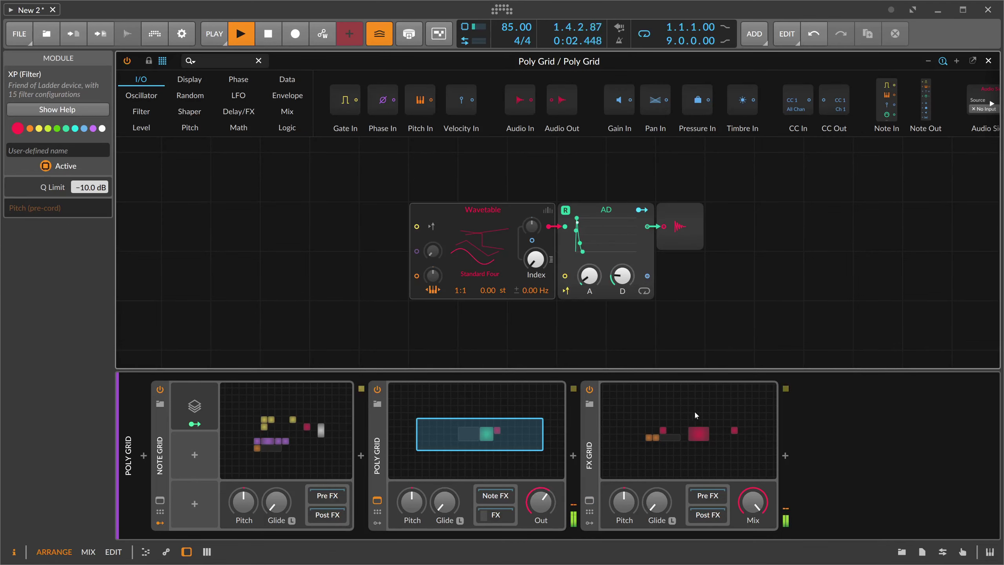
Step: Reopen the FX Grid and fine-tune the XP filter's resonance to about 99.9 %
left_click(694, 411)
left_click_drag(653, 251, 652, 254)
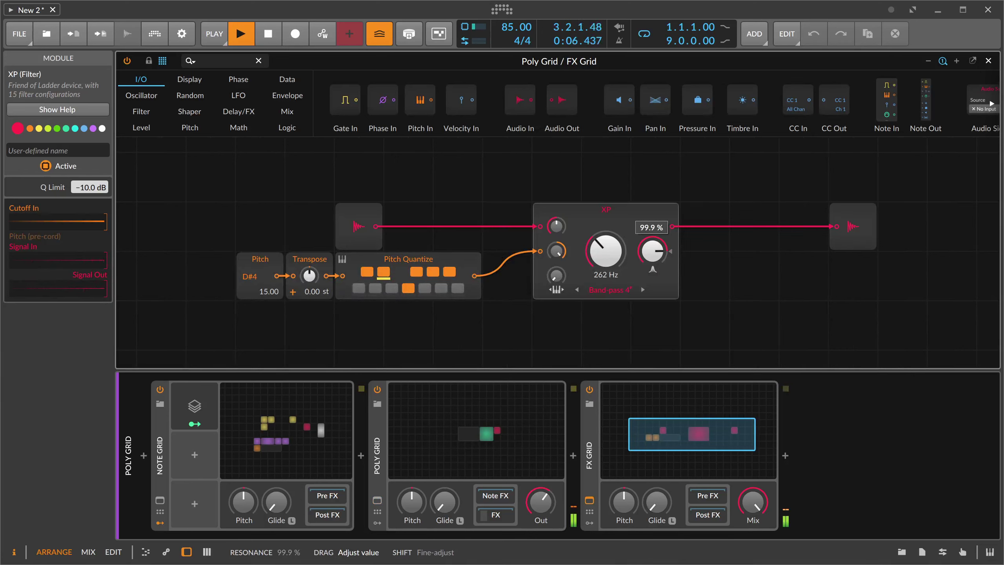
left_click_drag(653, 253, 652, 254)
Step: Try the FX Grid's mix at zero with the Poly Grid's output at -4.9 dB, and the XP resonance at 102 %
left_click_drag(752, 501, 752, 541)
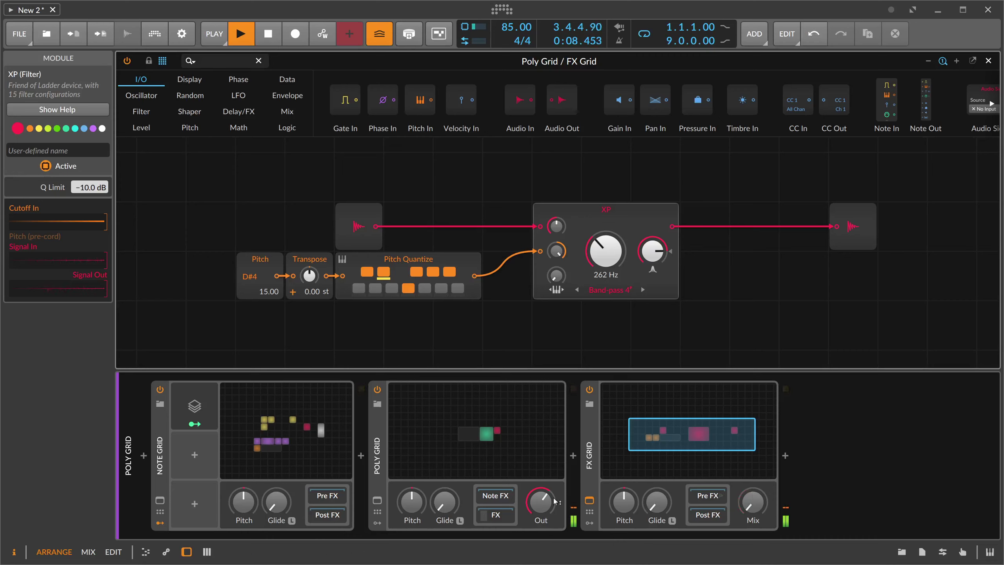
left_click_drag(540, 502, 540, 499)
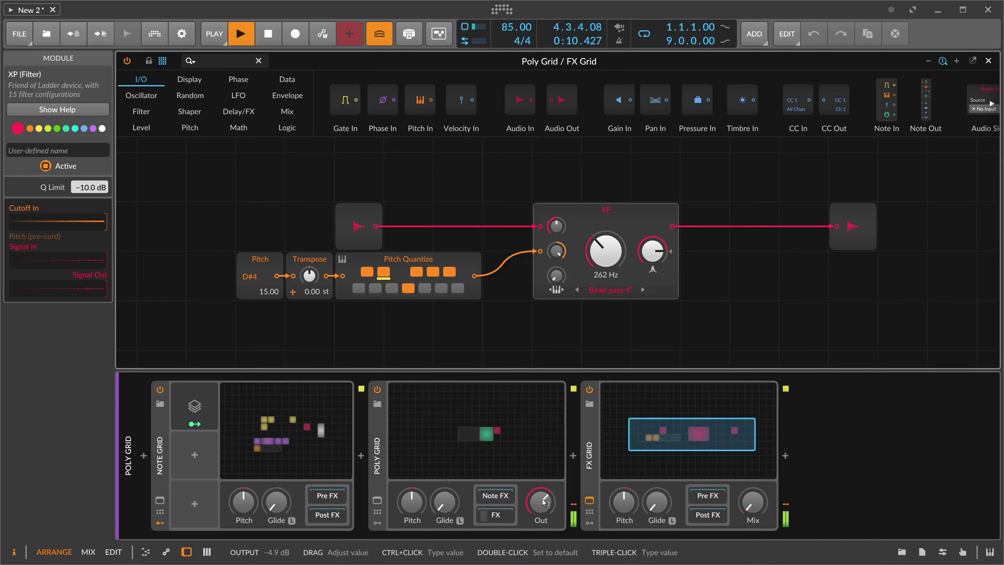
key("ctrl+z")
key("ctrl+z")
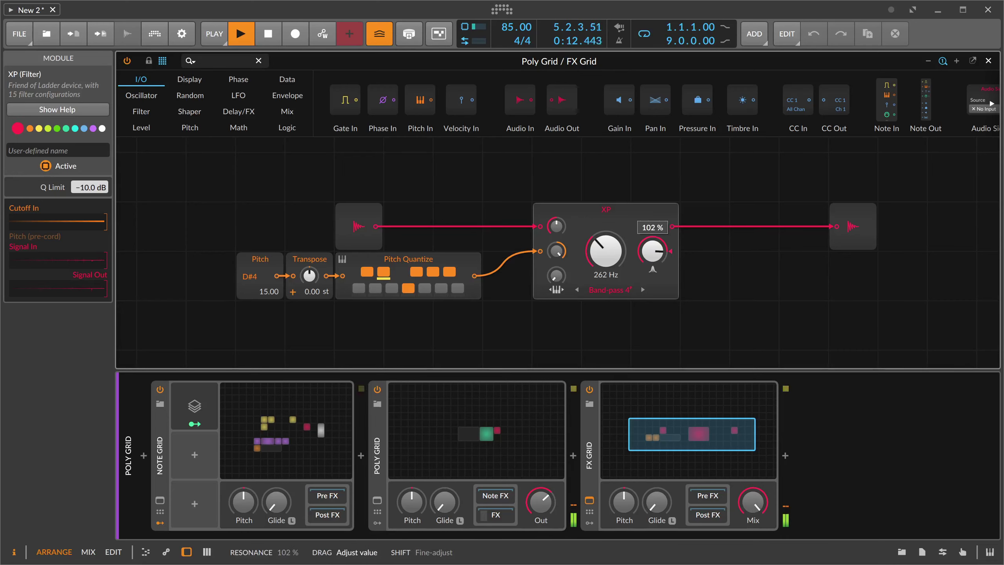
left_click_drag(652, 251, 652, 251)
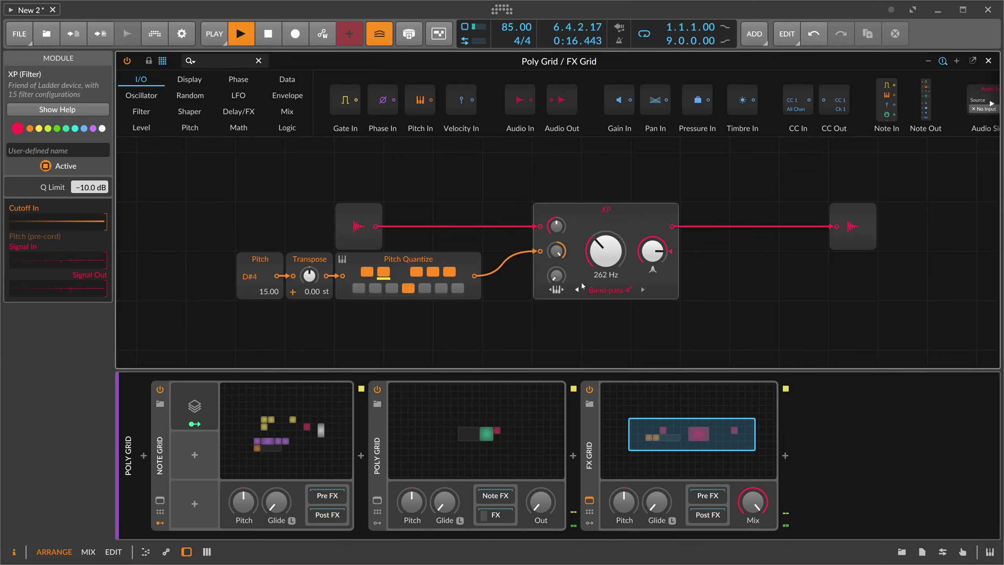
Step: Set the FX Grid's voice stacking to 5 and add a Voice Stack modulator to it
left_click(232, 203)
left_click_drag(95, 169, 95, 158)
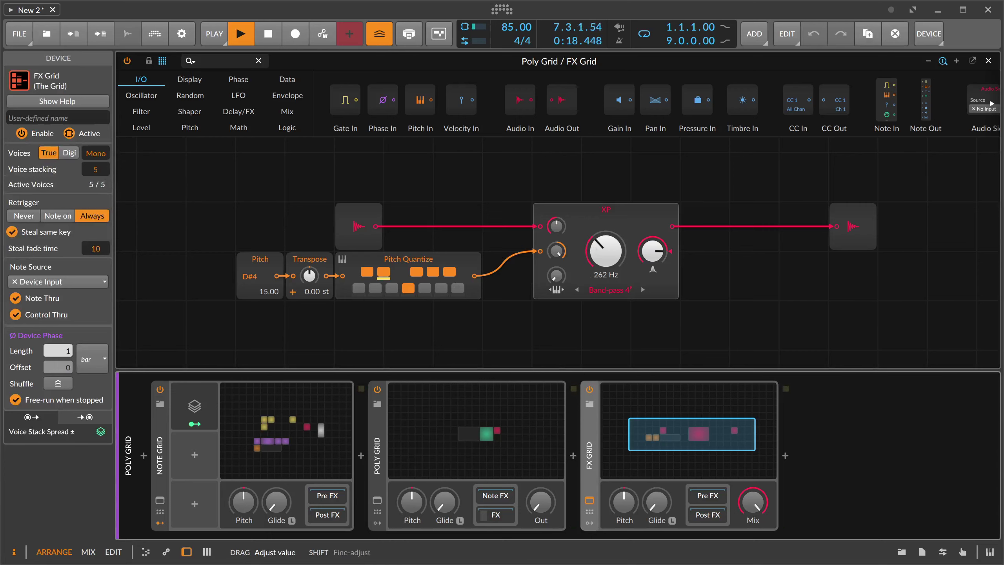
left_click(589, 523)
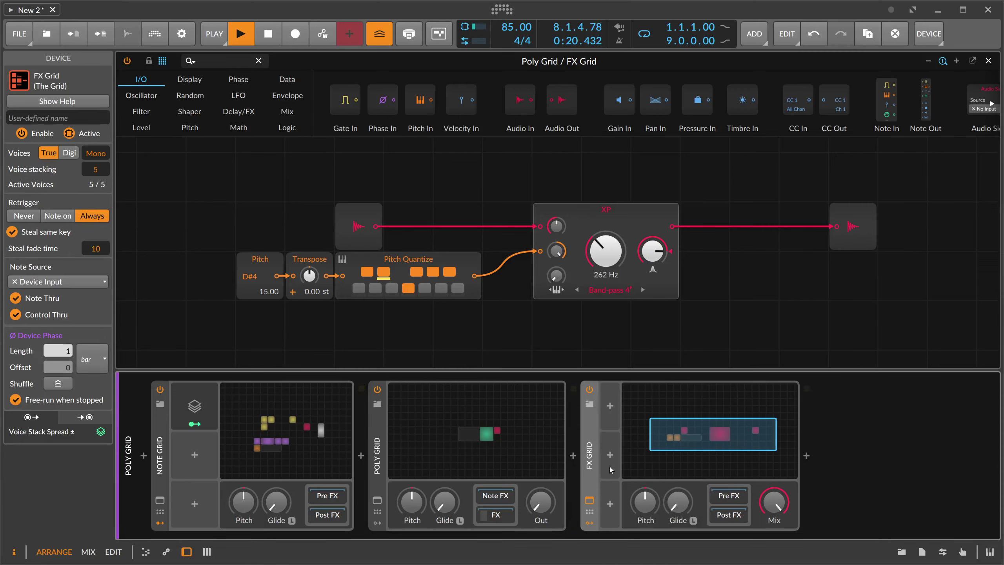
left_click(614, 408)
type("voice")
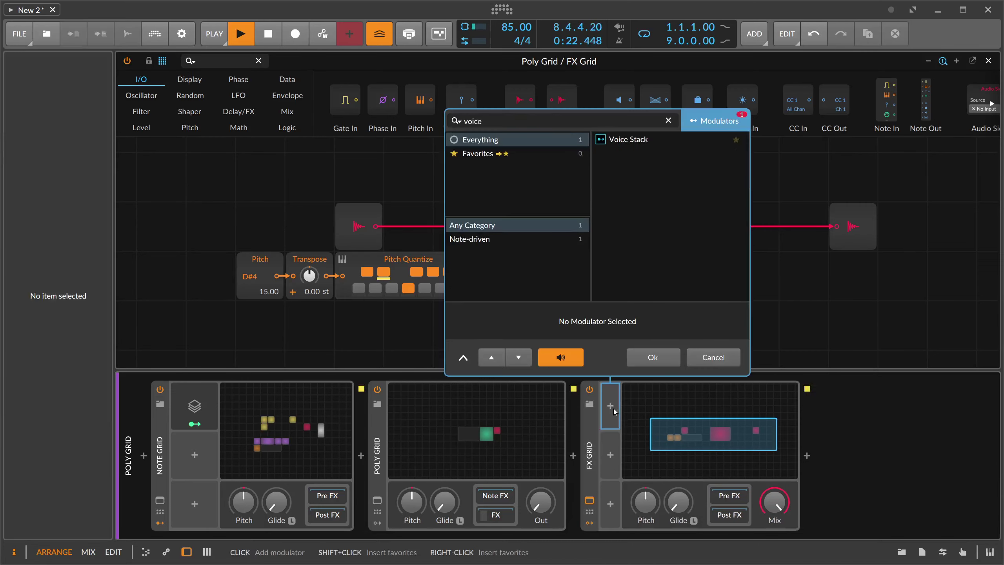
key("Return")
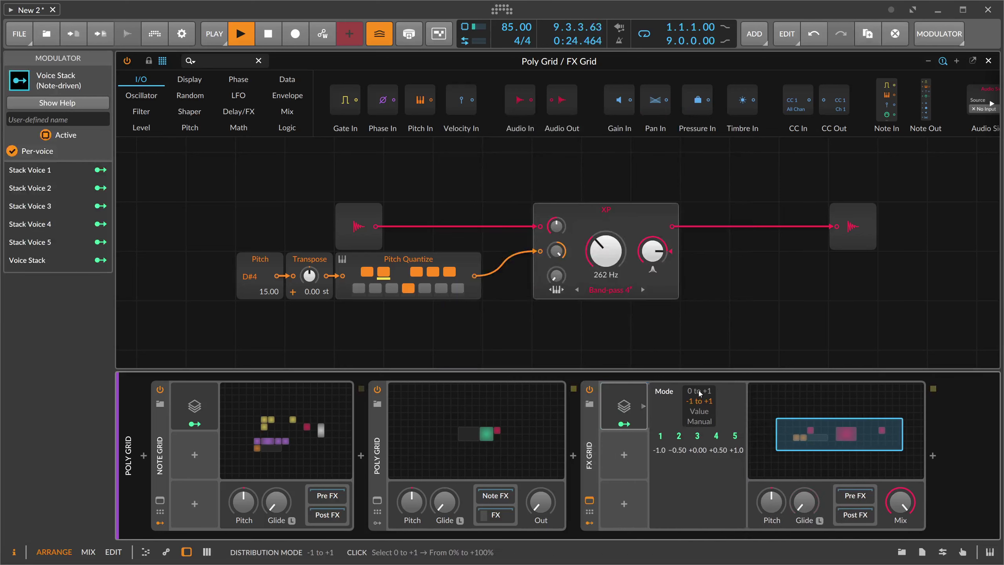
Step: Set the Voice Stack's distribution mode to 0 to +1 and map it to the Transpose amount at 35.59 st
left_click(698, 391)
left_click(624, 423)
left_click_drag(316, 277, 316, 257)
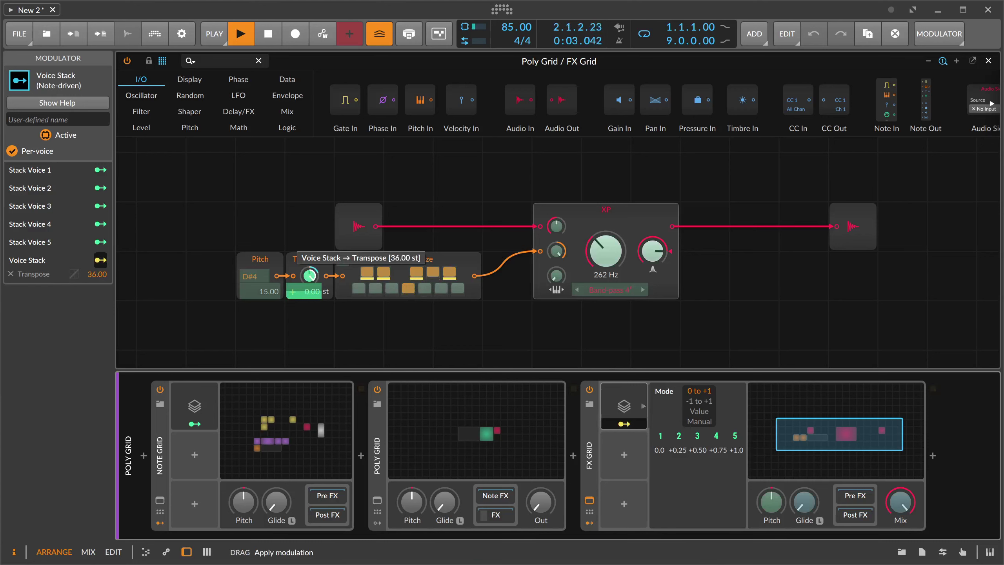
left_click(638, 422)
Step: Fine-tune the XP resonance around 95.7 % and set the Poly Grid's output to about -12.8 dB
left_click_drag(655, 256, 655, 262)
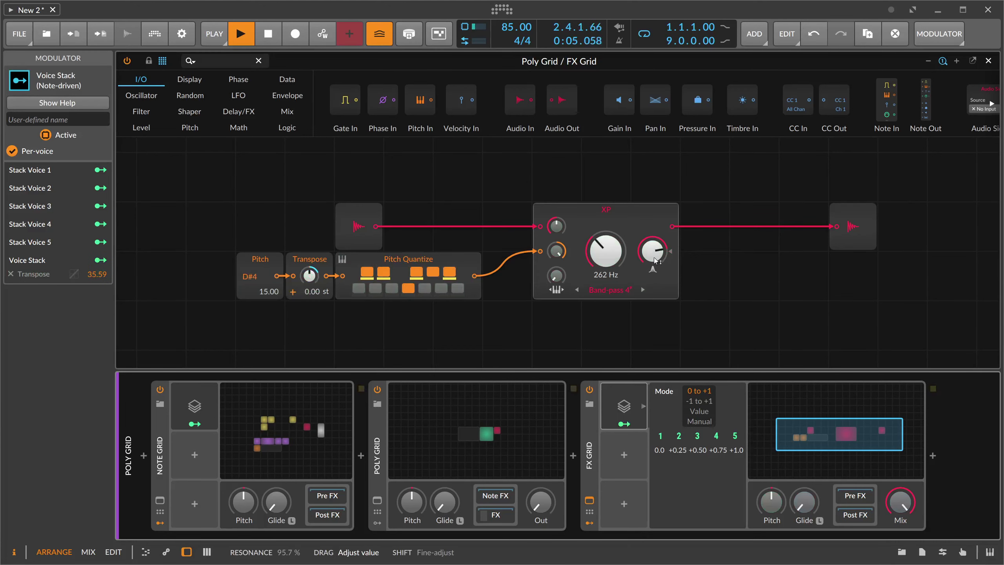
left_click_drag(541, 500, 541, 469)
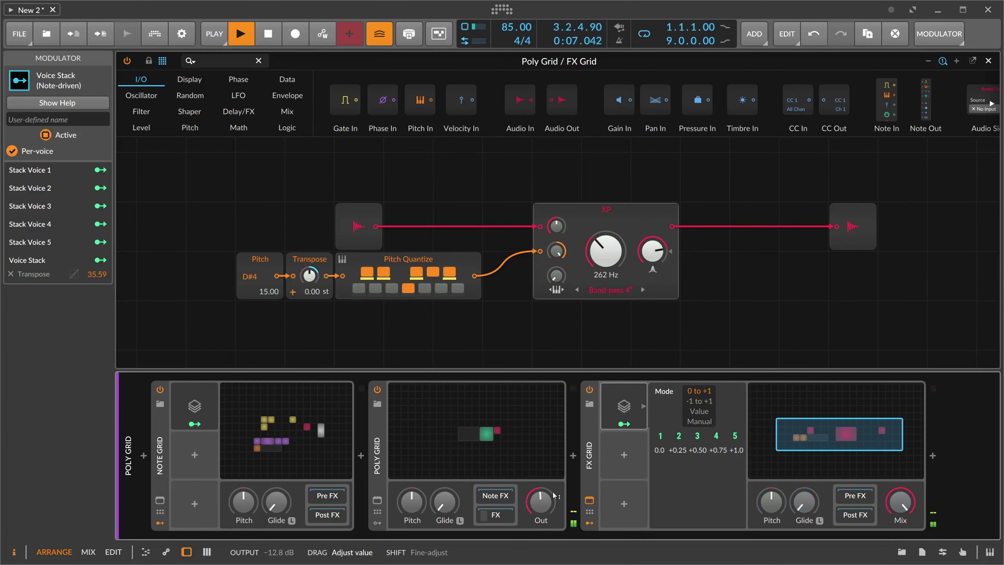
left_click_drag(652, 251, 652, 250)
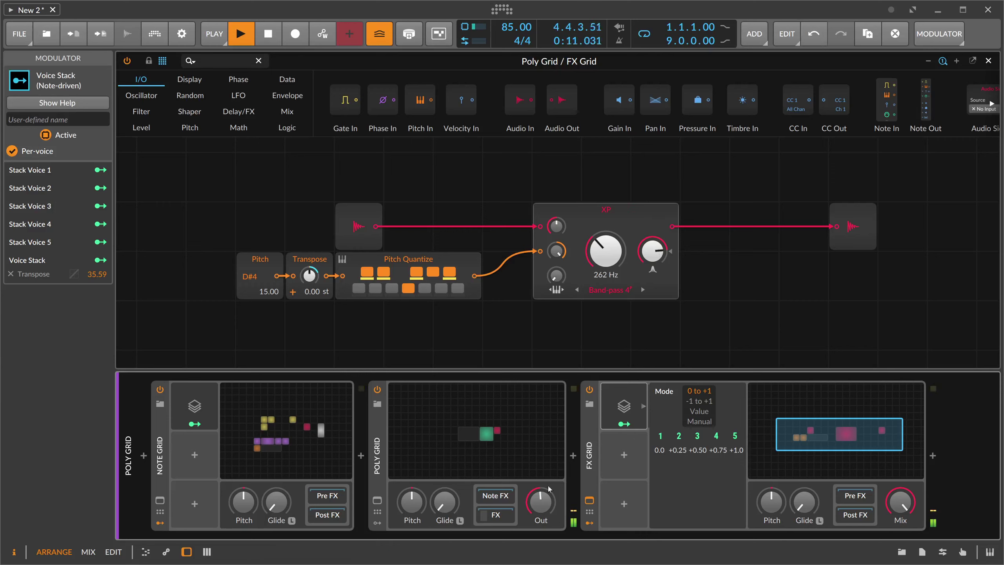
Step: Set the Voice Stack's modulation of Transpose to 34.35 st and switch its distribution mode to Manual
left_click_drag(624, 424, 309, 272)
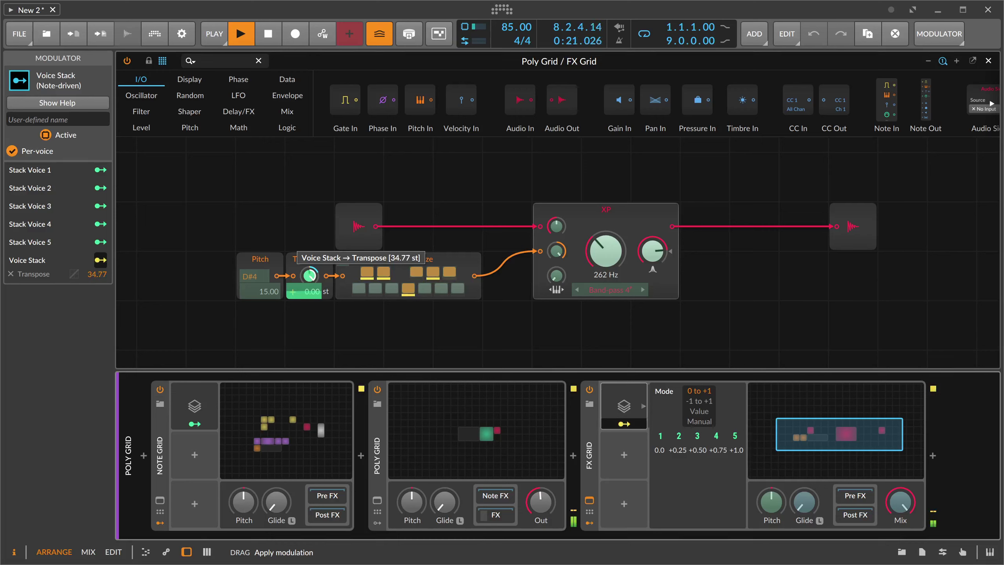
left_click_drag(309, 275, 309, 284)
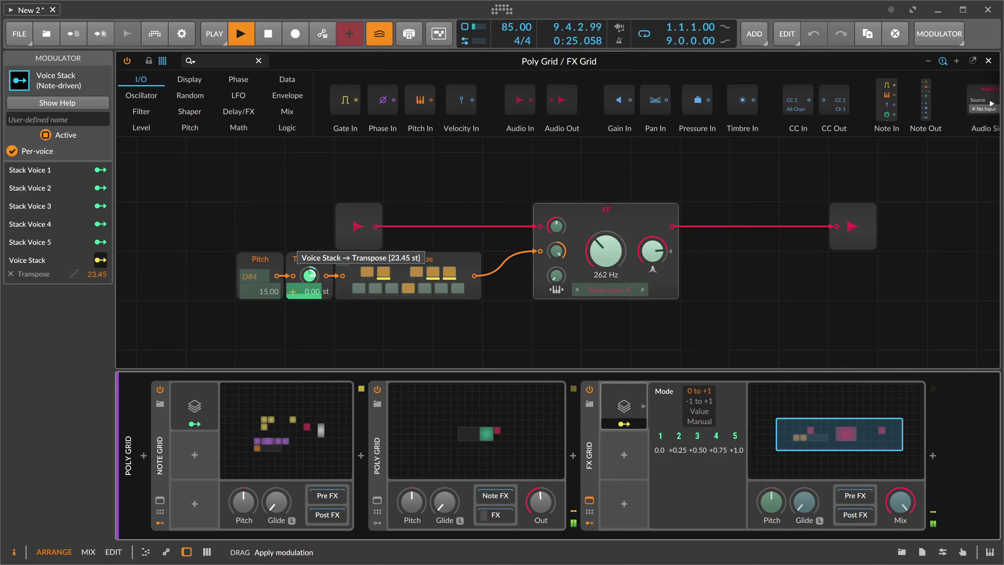
left_click_drag(309, 276, 309, 279)
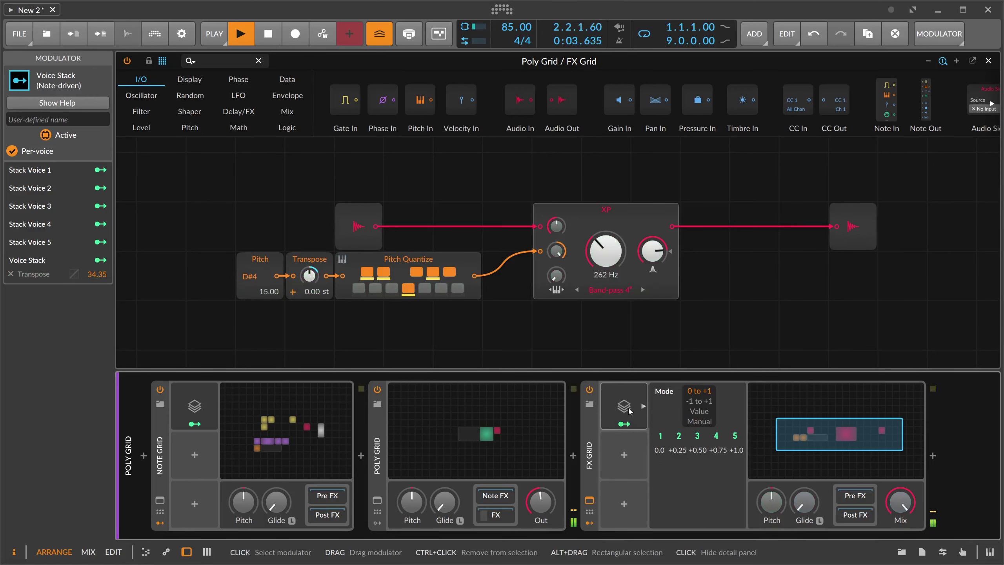
left_click(704, 421)
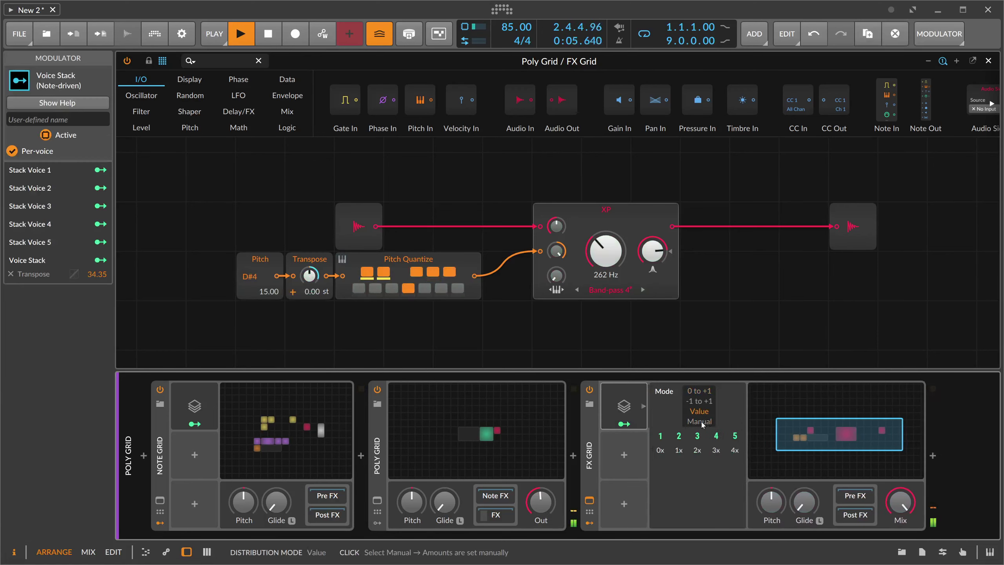
Step: Add a Random modulator to the FX Grid, turn off its per-voice mode and set its timebase to 8th note
left_click(625, 456)
type("rand")
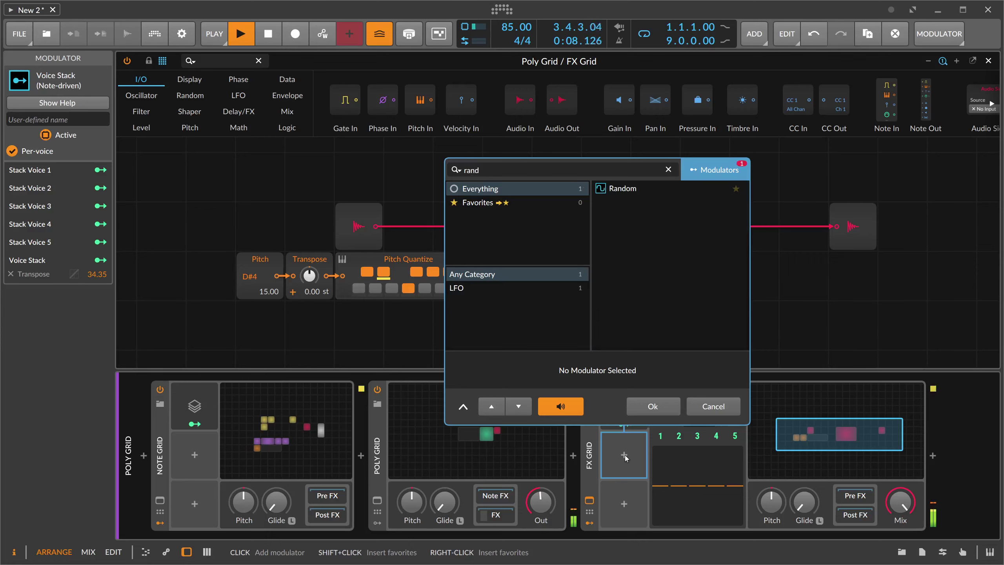
key("Return")
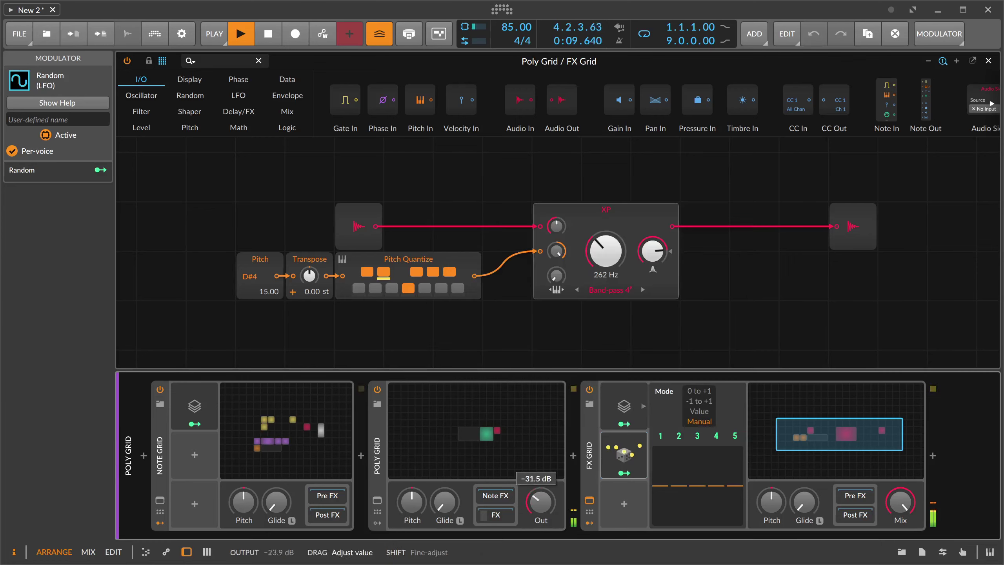
left_click(624, 455)
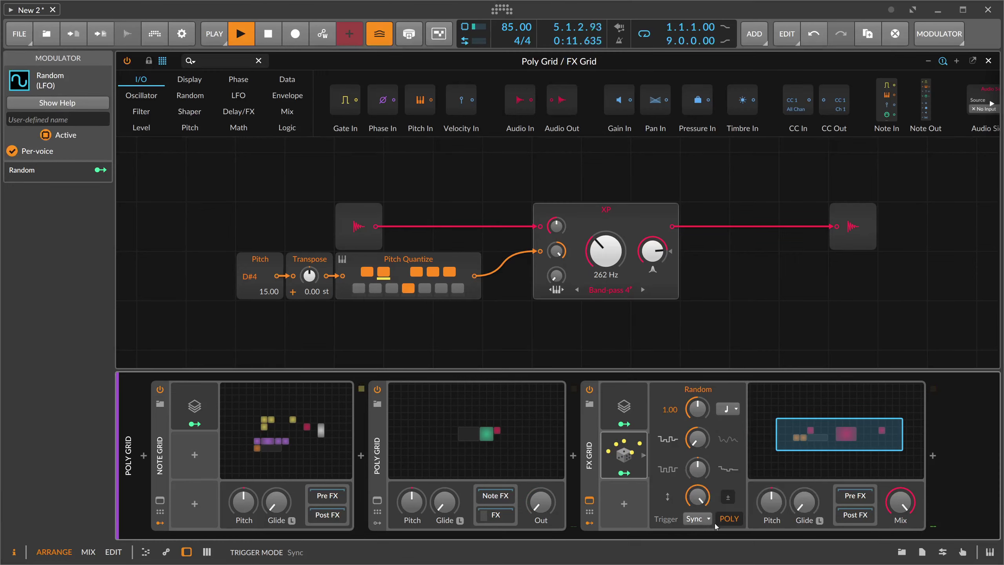
left_click(727, 410)
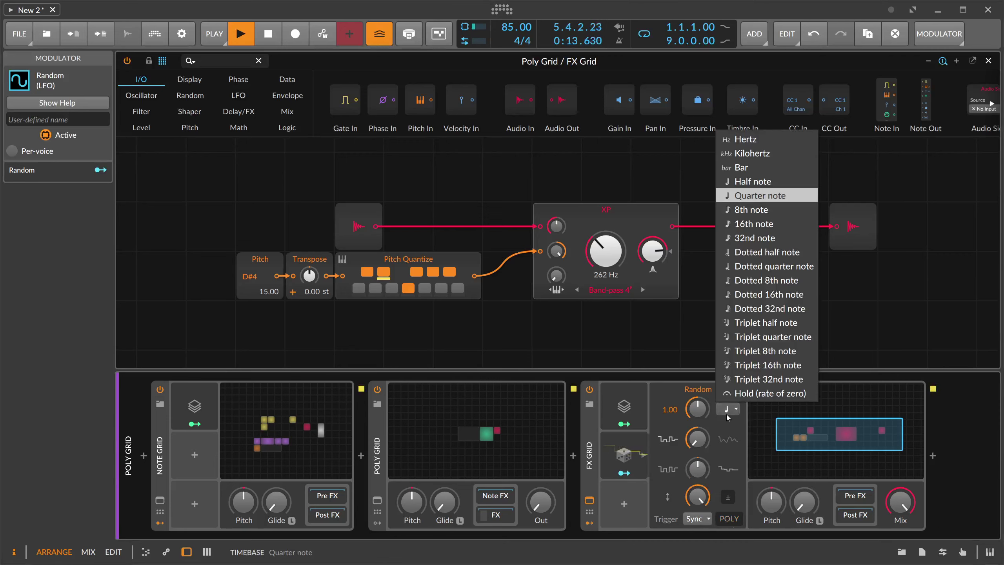
left_click(751, 210)
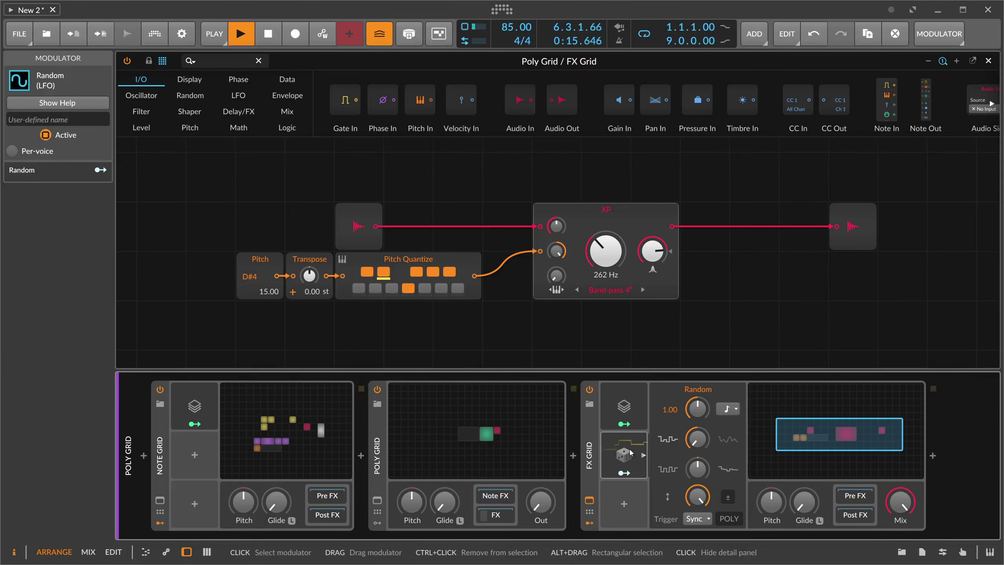
Step: Duplicate the Random modulator until there are five and arrange the copies compactly in the adjacent modulator slots
left_click(630, 453)
left_click(622, 454)
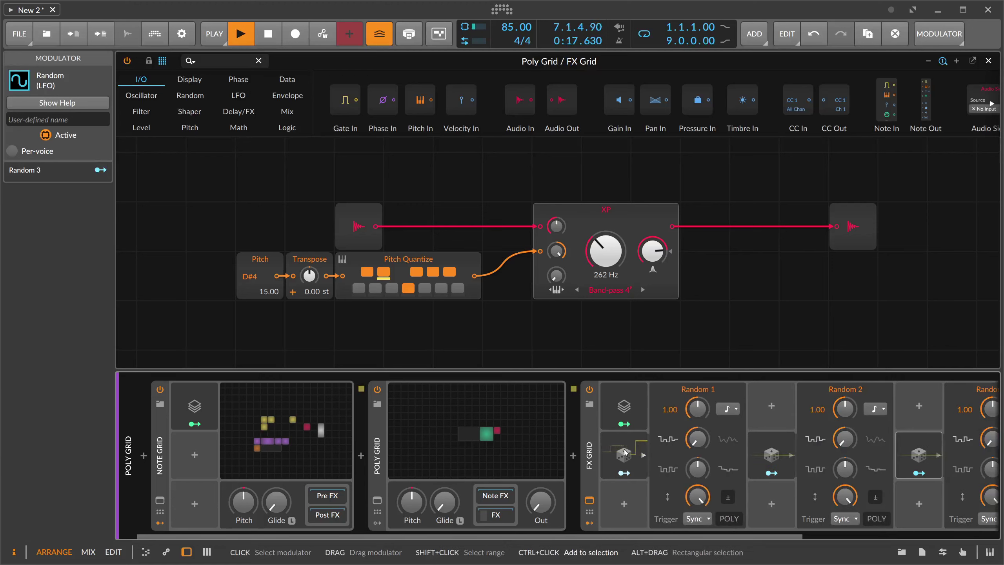
left_click_drag(780, 455, 632, 509)
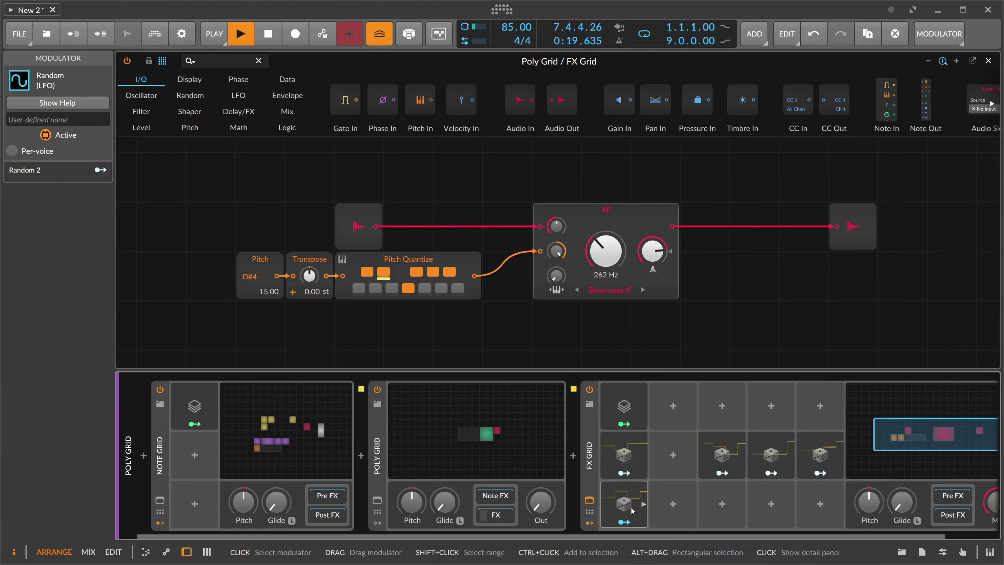
left_click_drag(721, 455, 676, 455)
left_click_drag(765, 456, 676, 501)
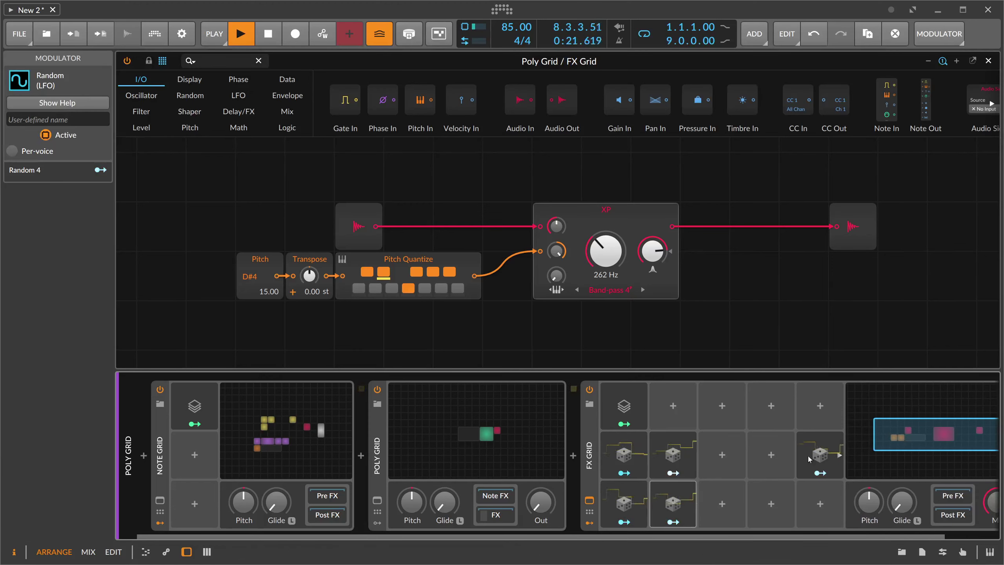
left_click_drag(809, 454, 668, 419)
Step: Map each of the five Random modulators to a different manual voice amount of the Voice Stack, covering voices 1 to 5
left_click(629, 409)
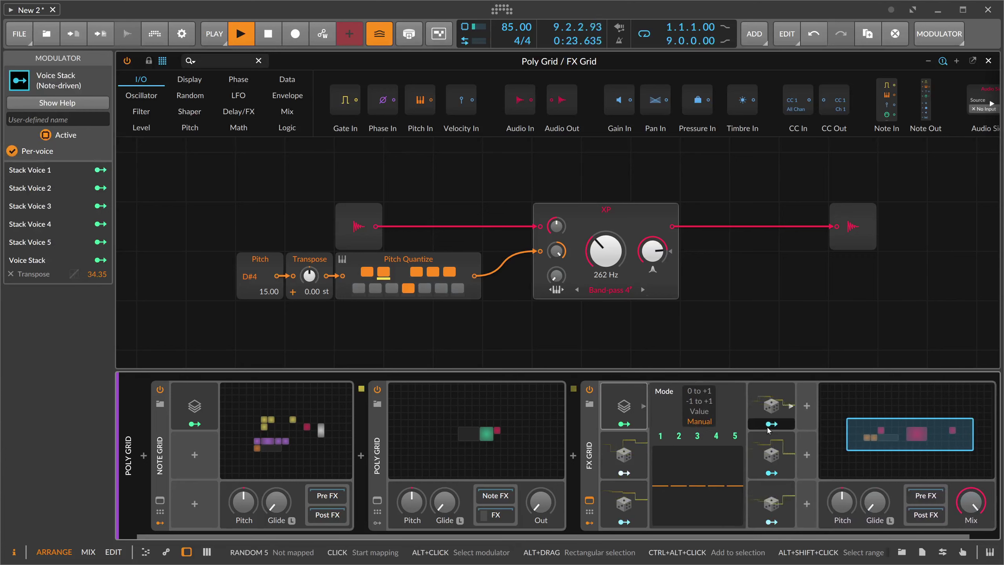
left_click(768, 424)
left_click_drag(661, 474, 660, 451)
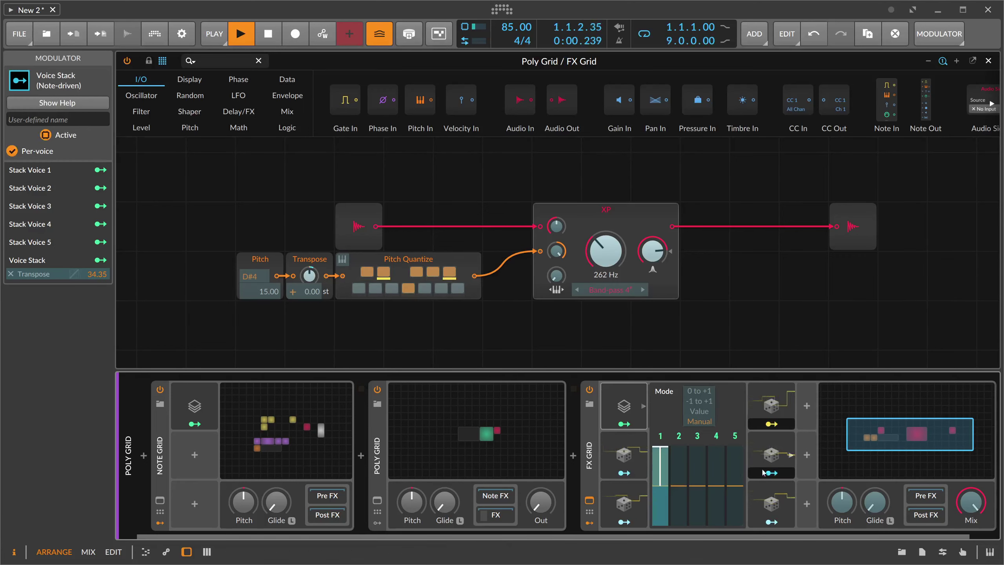
left_click(771, 472)
left_click_drag(679, 485, 699, 454)
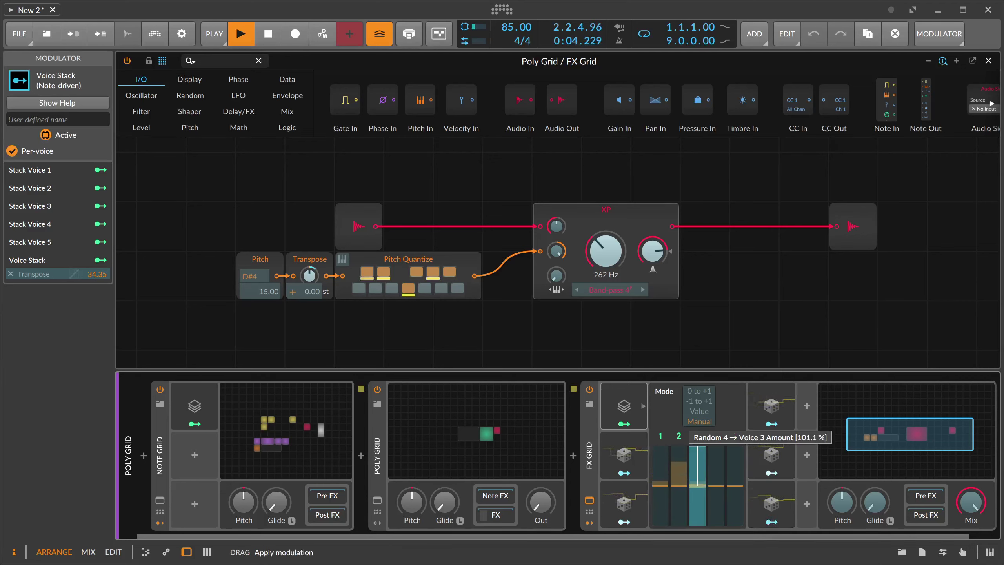
left_click(624, 522)
left_click_drag(717, 486, 716, 445)
left_click(640, 476)
left_click_drag(735, 486, 735, 447)
left_click(630, 477)
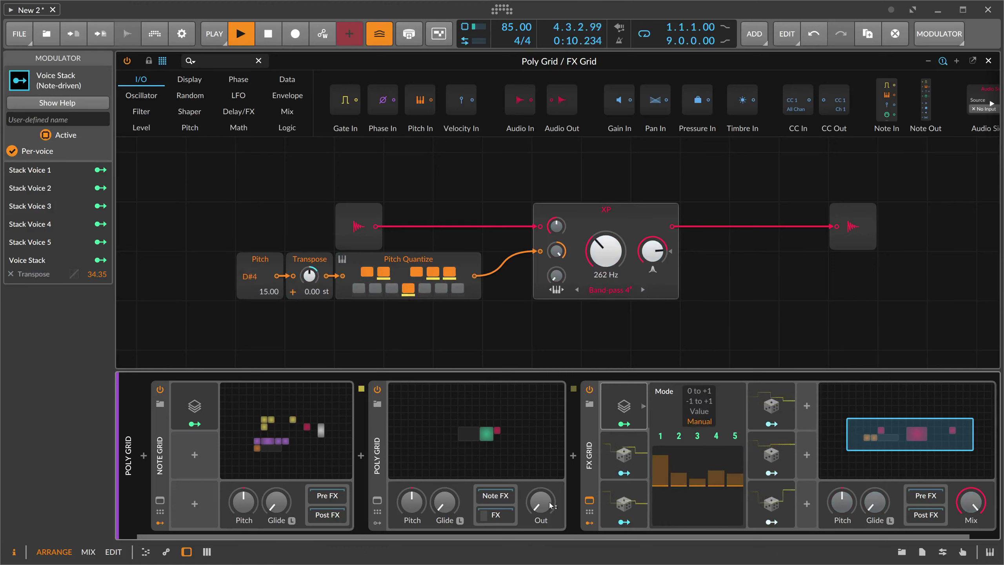
Step: Raise the Poly Grid's output and adjust the attack of its AD envelope
mouse_move(540, 503)
left_mouse_down()
mouse_move(540, 426)
mouse_move(550, 499)
left_mouse_up()
left_click(512, 453)
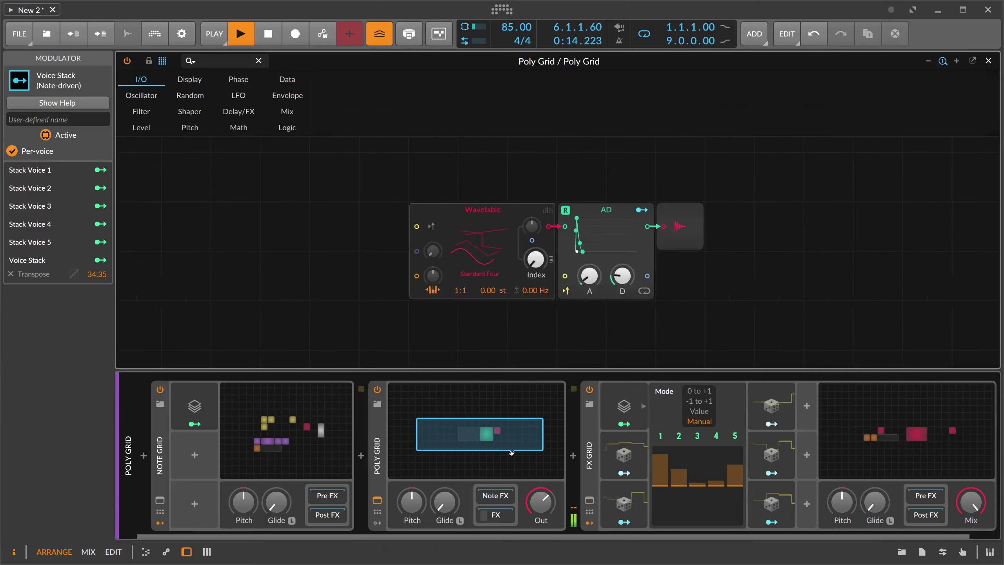
left_click_drag(590, 275, 589, 272)
Step: Replace the Poly Grid's Wavetable oscillator with a white Noise module feeding the AD envelope, and shorten the envelope's decay
double_click(473, 201)
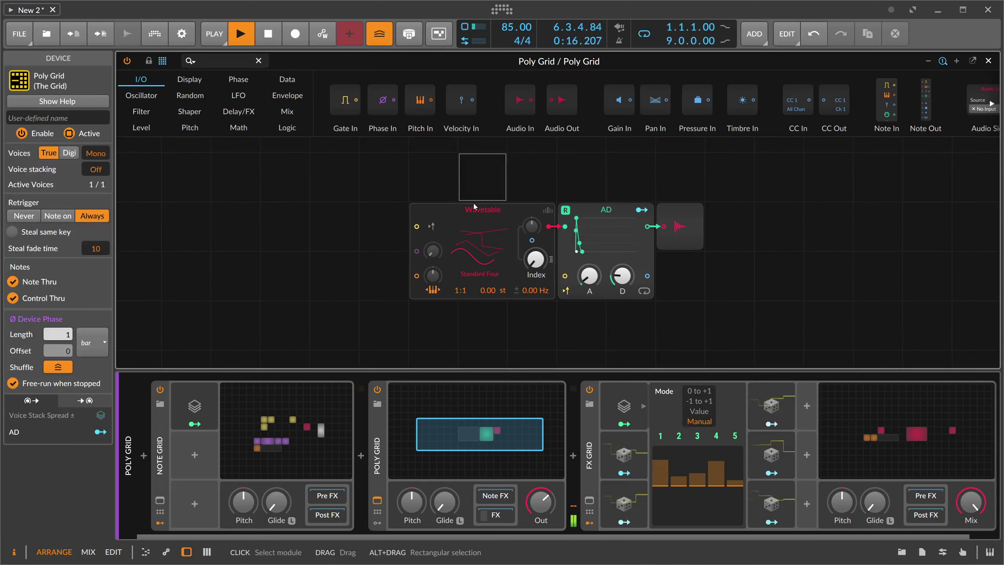
type("noise")
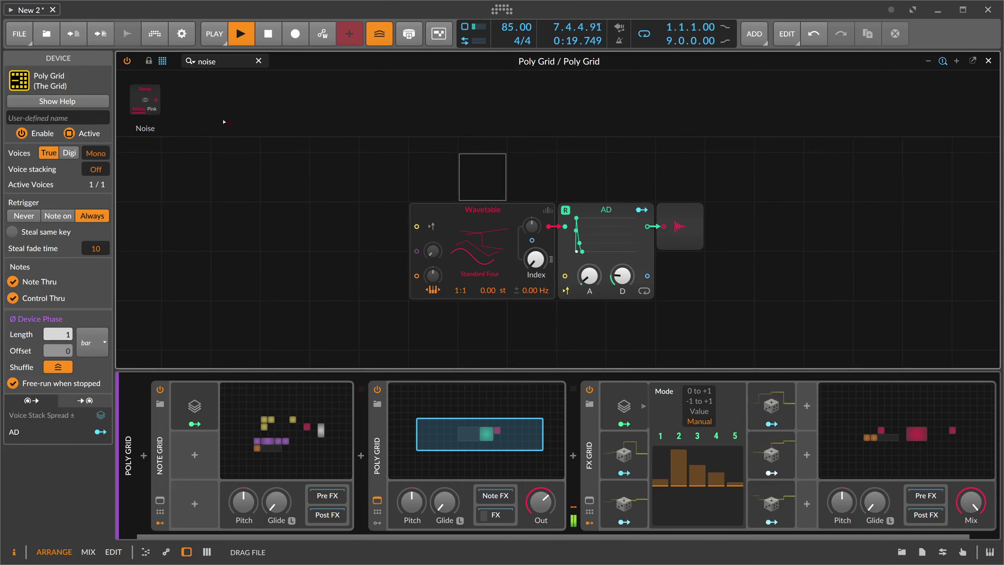
key("Return")
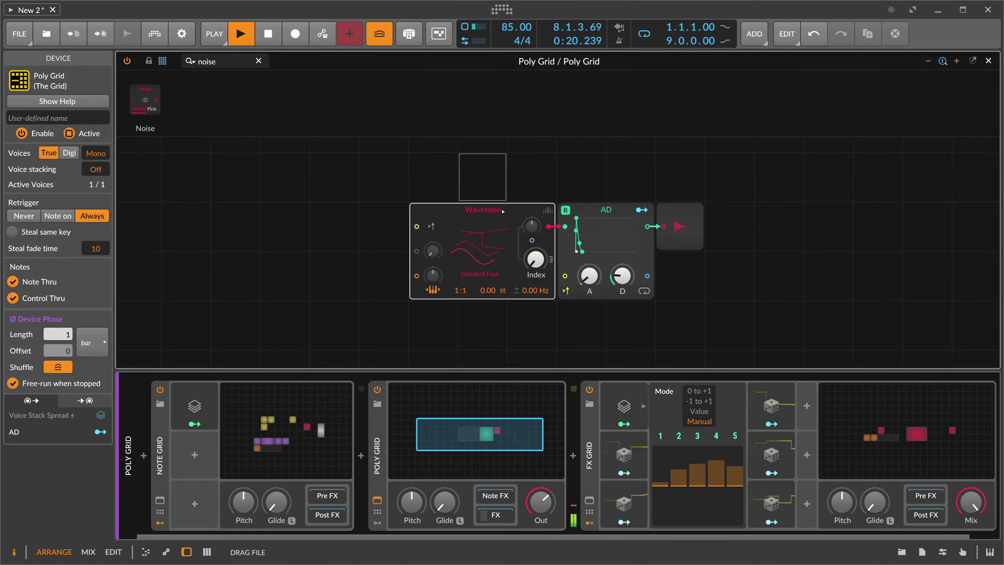
left_click_drag(622, 276, 622, 287)
left_click_drag(589, 275, 622, 284)
left_click_drag(435, 231, 534, 233)
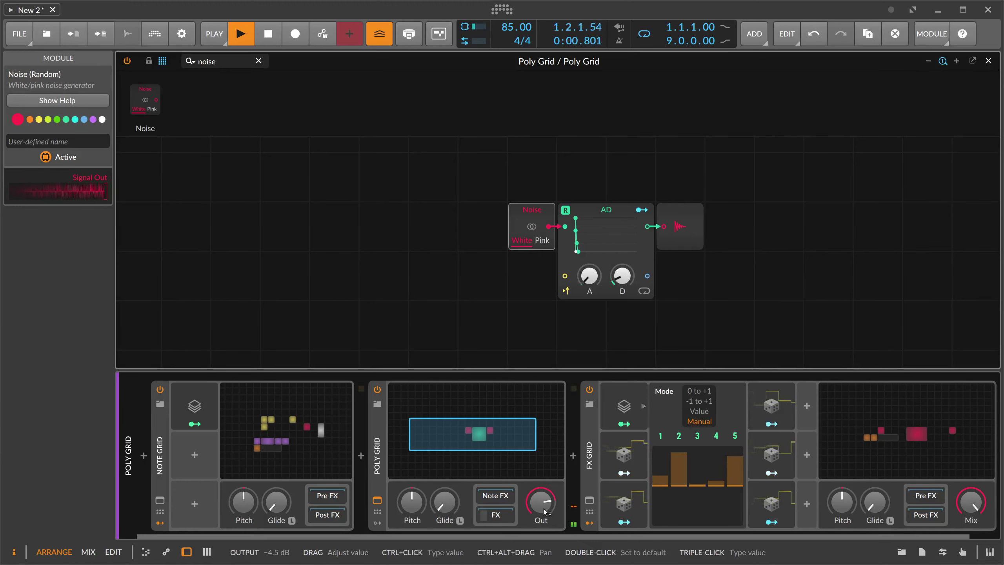
Step: Adjust the Poly Grid's output level and fine-tune the resonance of the FX Grid's band-pass XP filter
left_click_drag(544, 506, 544, 491)
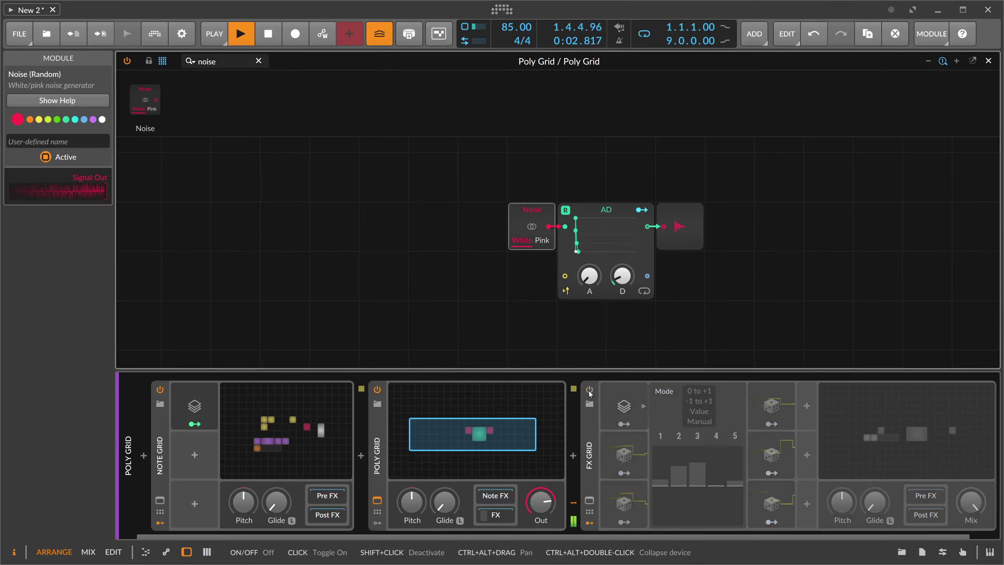
left_click_drag(513, 538, 545, 537)
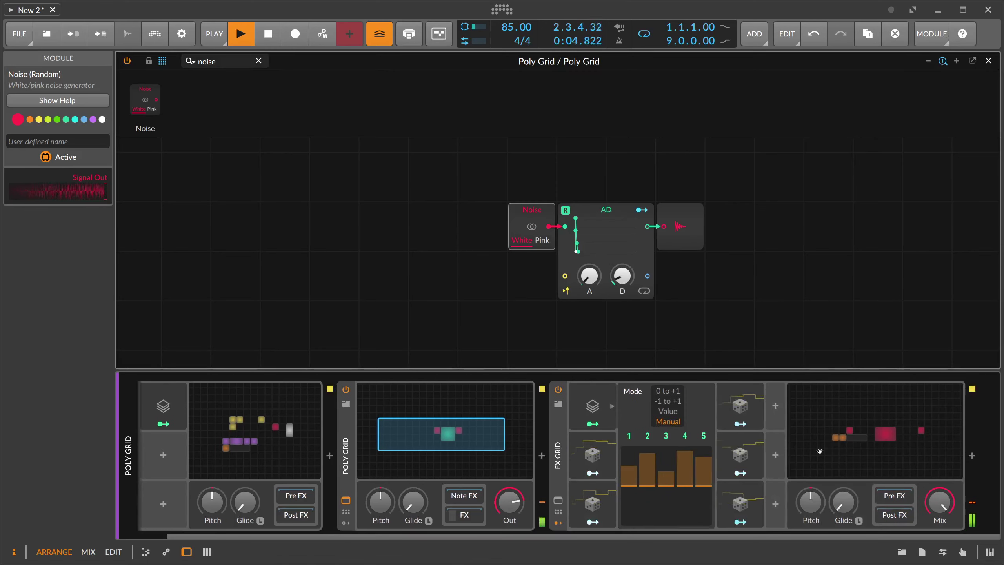
left_click(877, 435)
left_click_drag(650, 254, 650, 255)
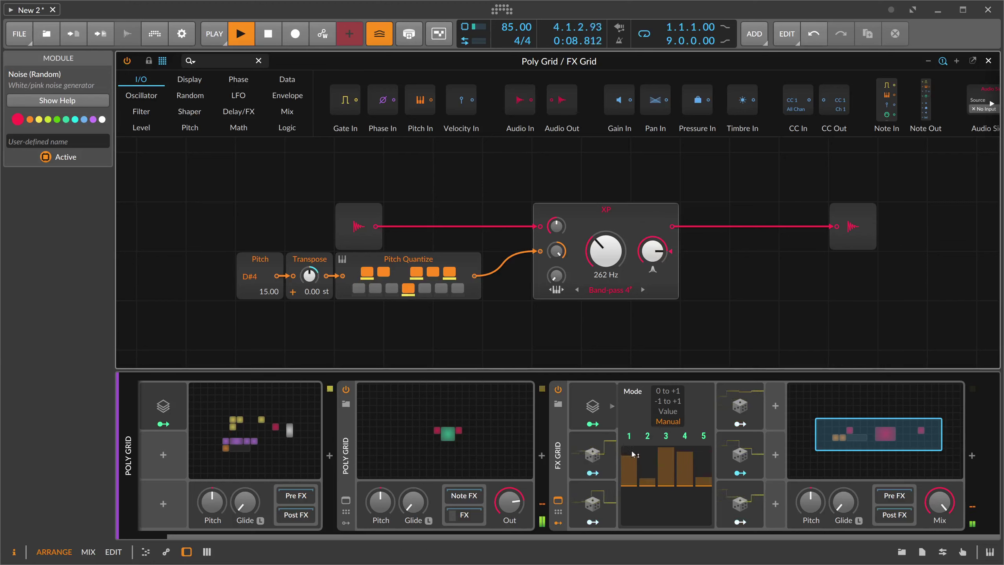
Step: Collapse the modulator details in the FX Grid and add a Classic LFO modulator beside the five Random modulators
left_click(596, 497)
left_click(596, 496)
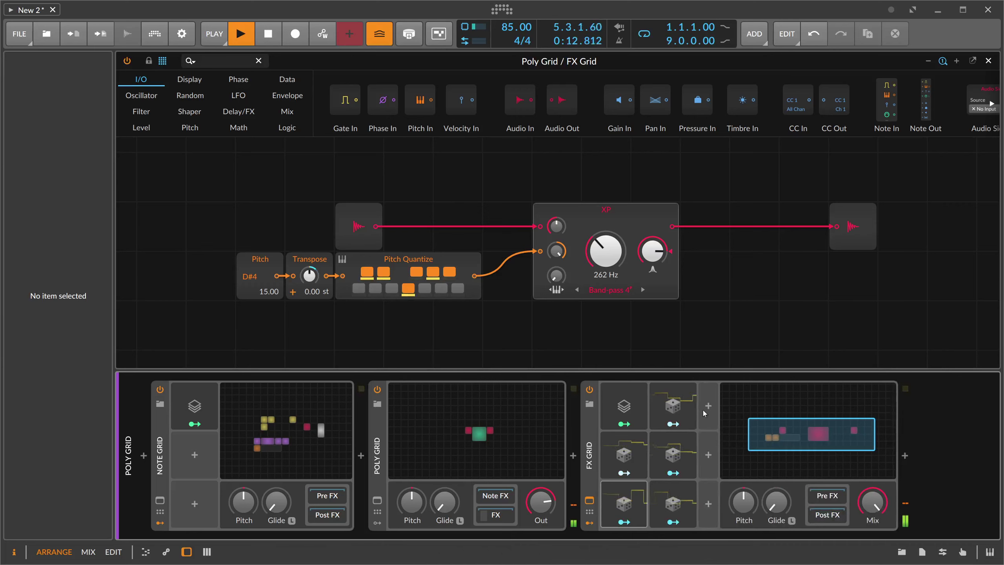
left_click(682, 408)
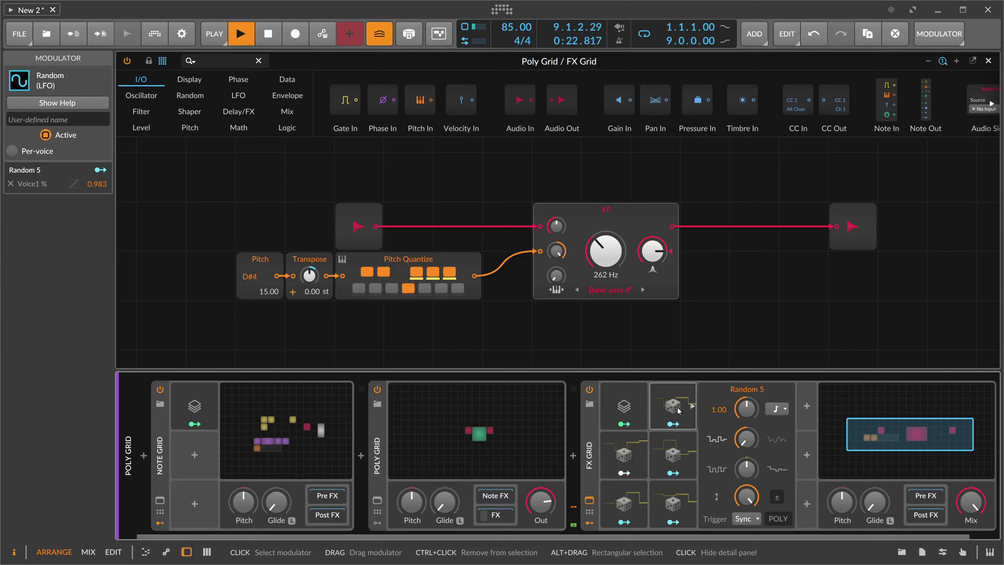
left_click(677, 408)
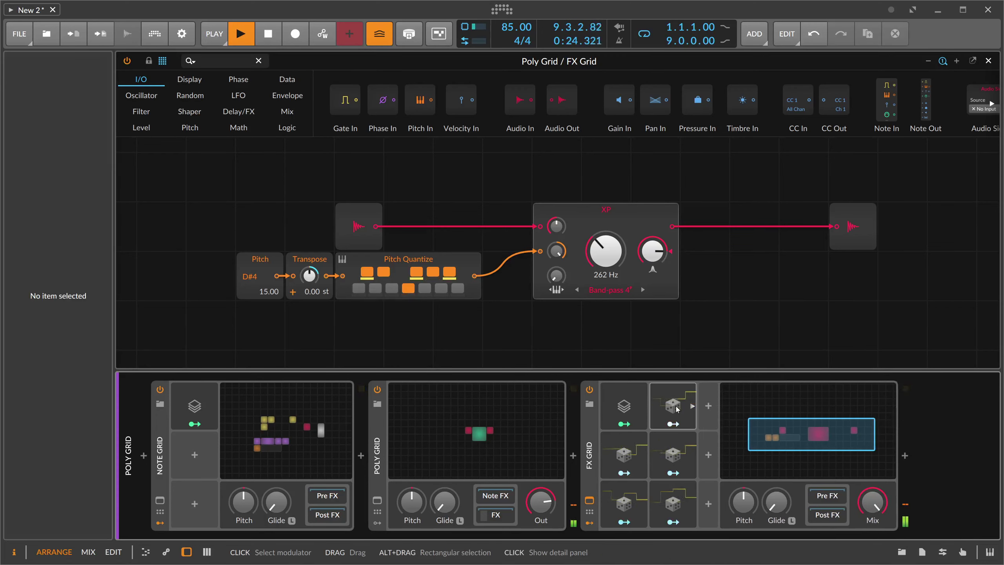
left_click(708, 406)
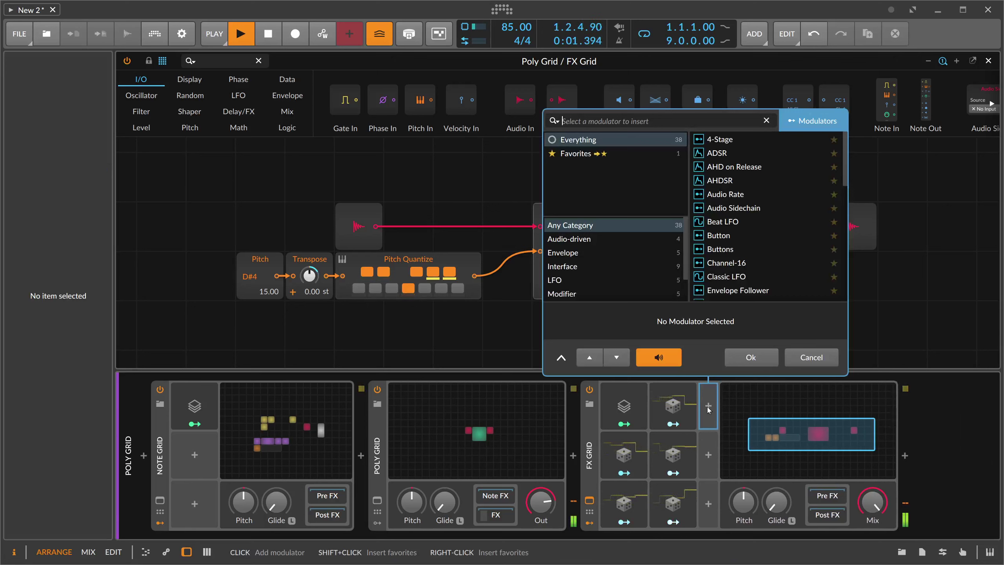
type("lfo")
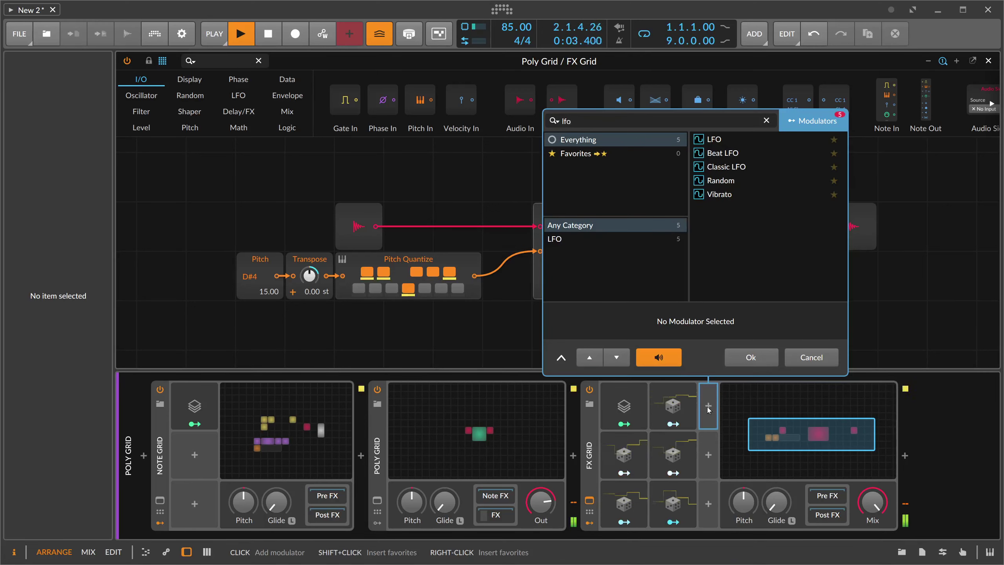
key("Down")
key("Down")
key("Down")
key("Return")
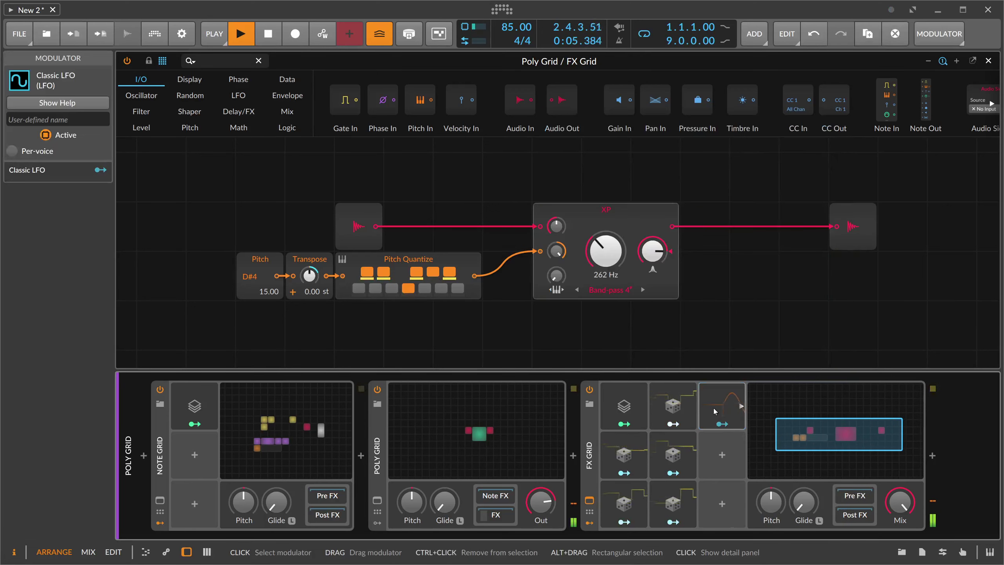
Step: Give the Classic LFO a curved falling sawtooth shape and map it to the XP filter's resonance with an amount of 0.160
left_click(849, 461)
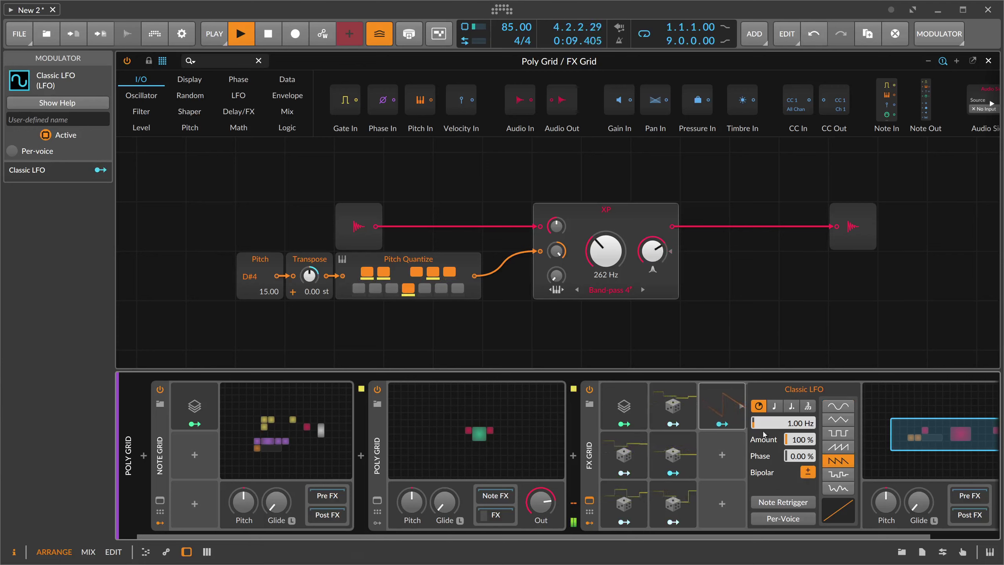
left_click(721, 424)
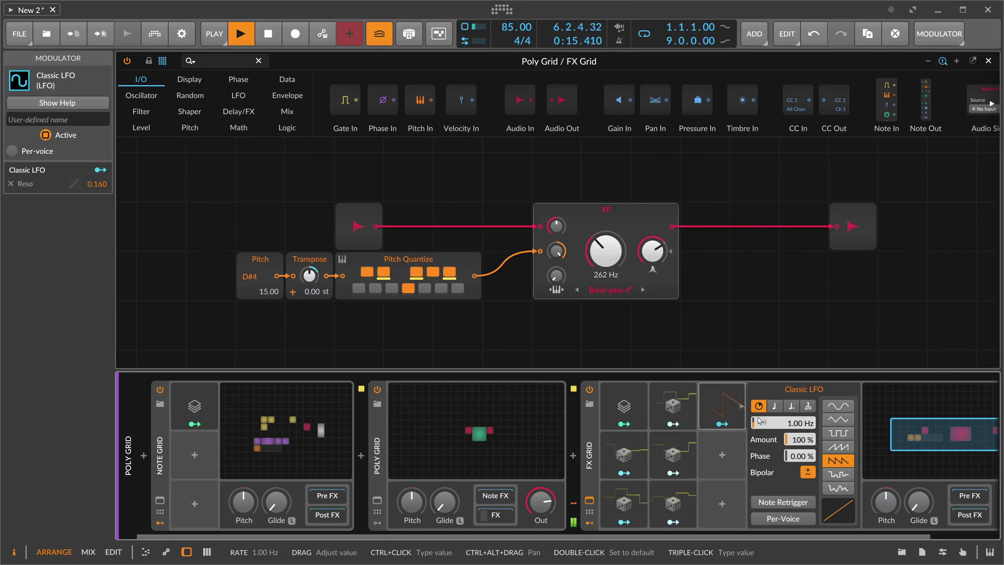
left_click_drag(838, 511, 838, 526)
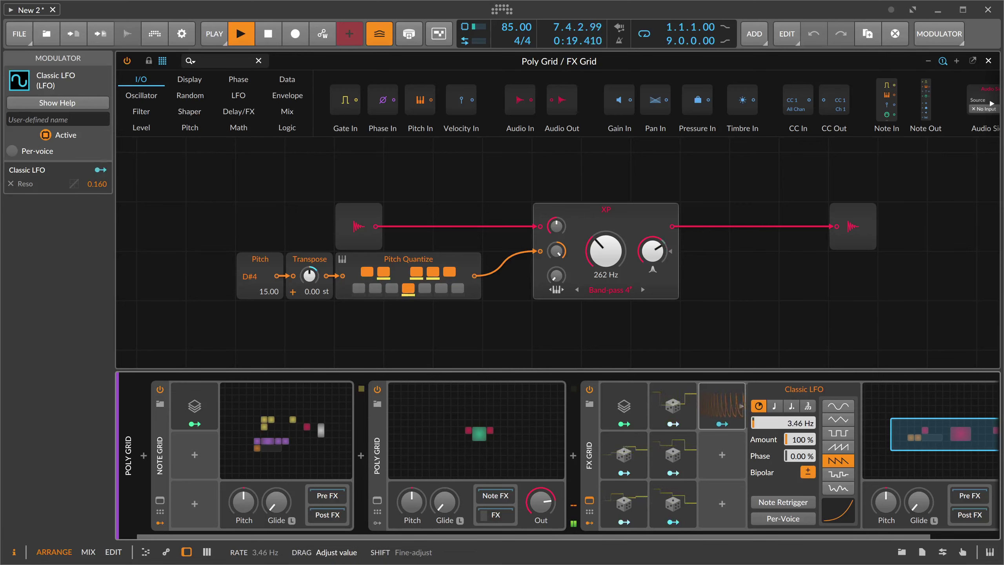
Step: Sync the Classic LFO to dotted 1/16 beats, make it unipolar and fine-tune the XP filter's resonance
left_click(776, 407)
left_click(784, 420)
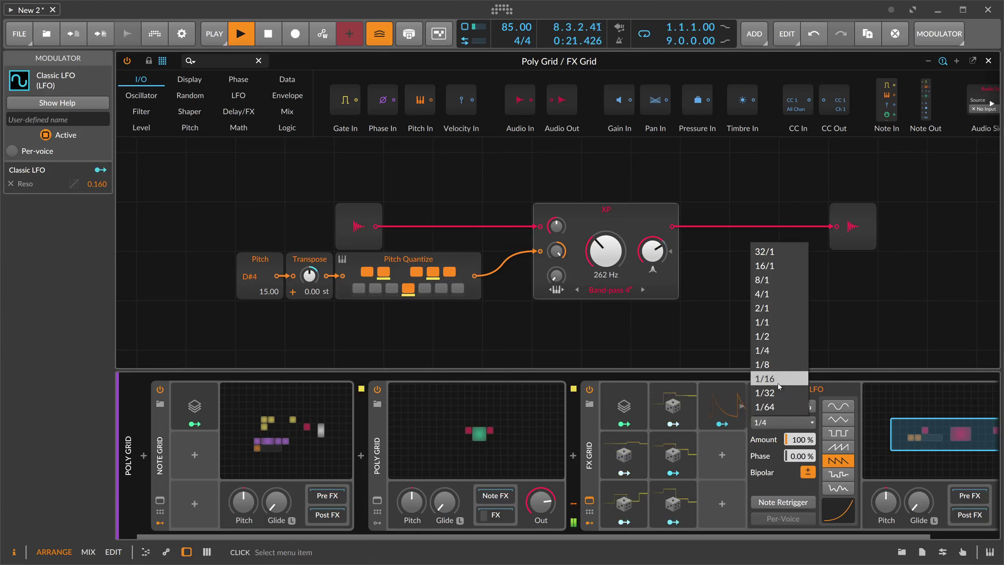
left_click(777, 381)
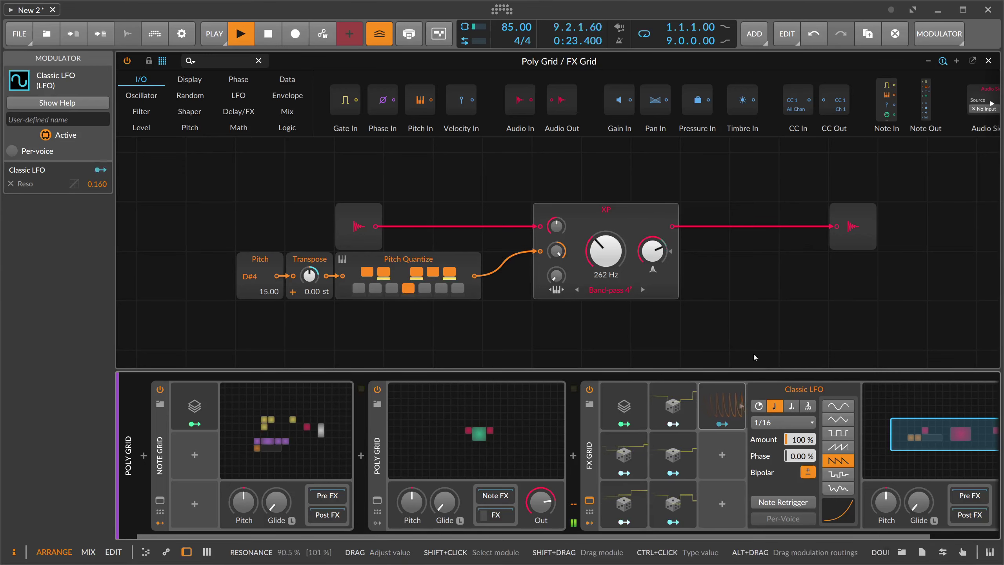
left_click_drag(653, 251, 652, 250)
left_click(791, 406)
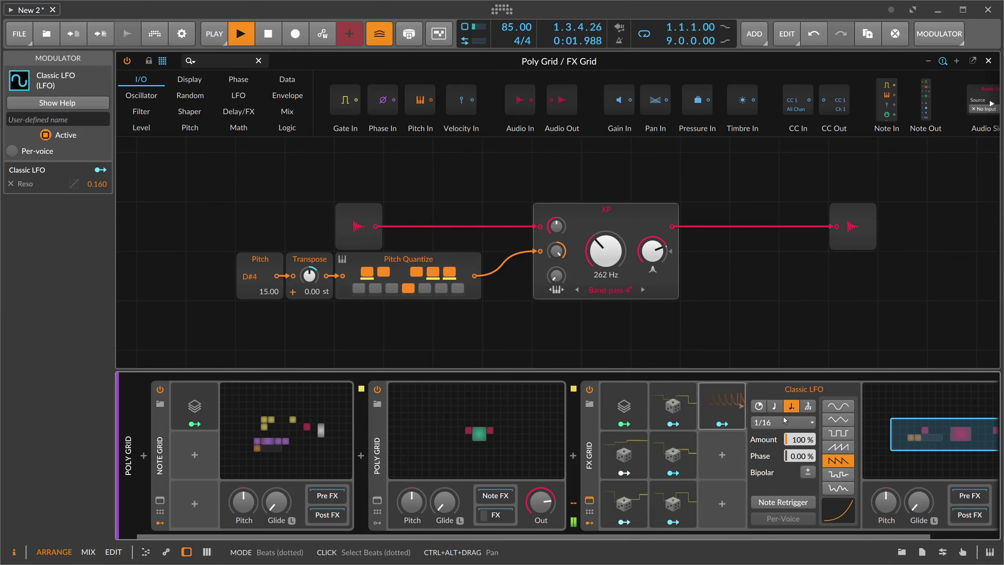
Step: Insert a Delay-2 device after the FX Grid
scroll(716, 531, "right", 4)
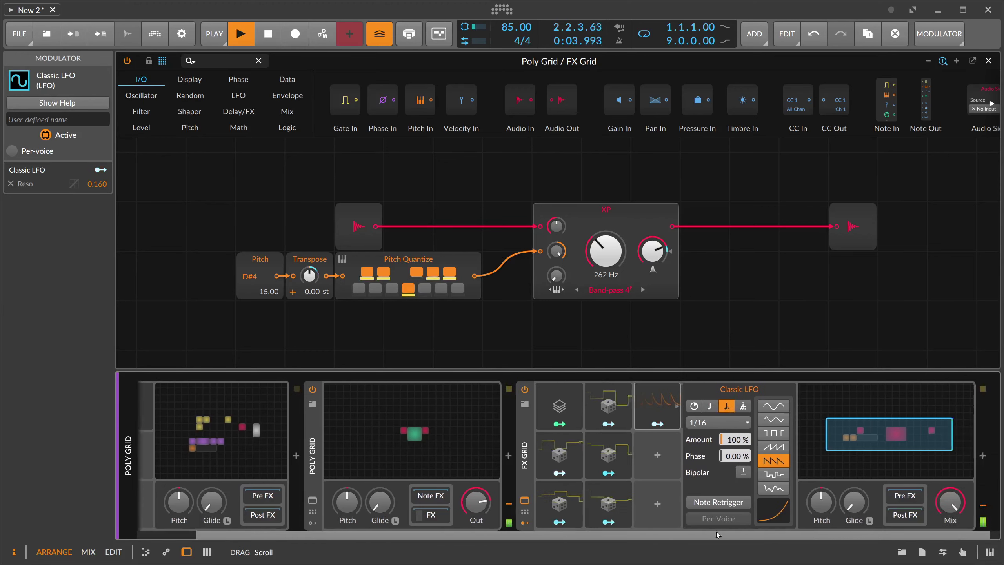
left_click_drag(930, 513, 918, 510)
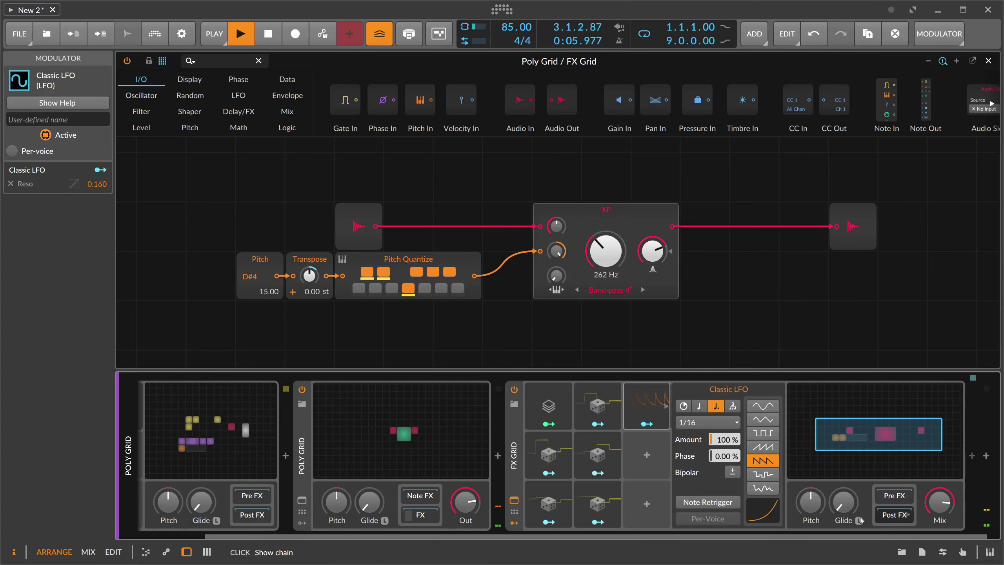
left_click(959, 455)
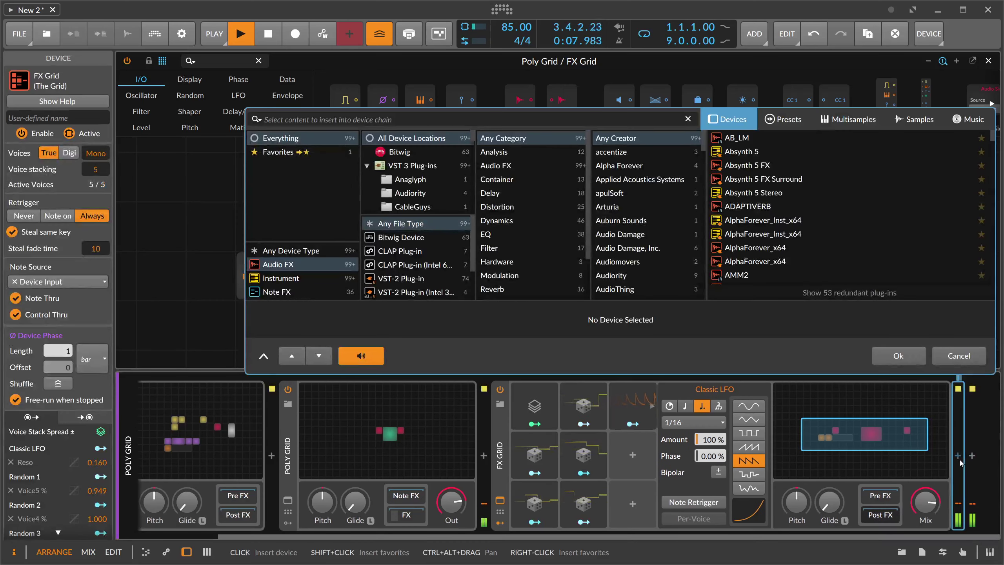
type("delay")
key("Down")
key("Return")
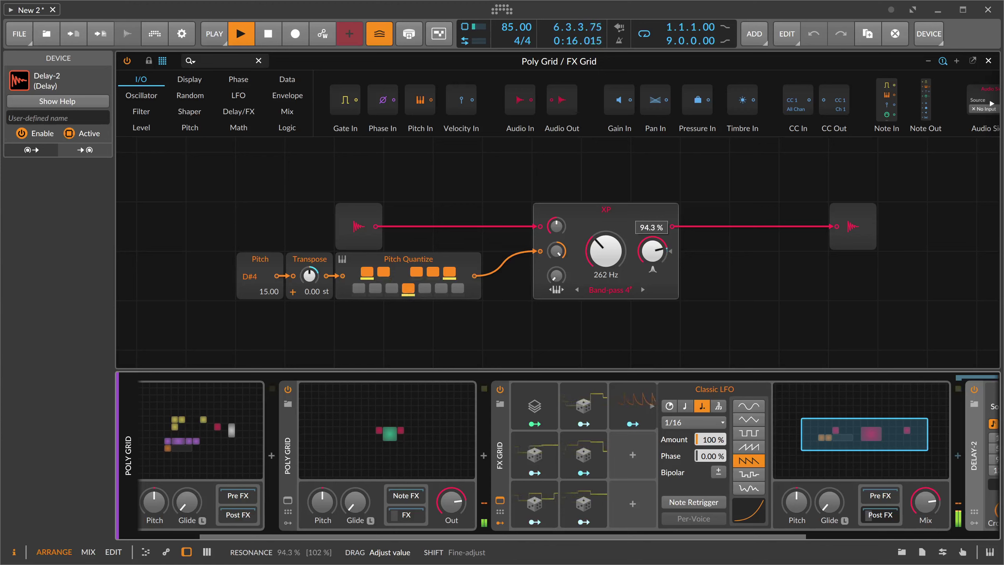
Step: Fine-tune the XP filter's resonance and set the decay of the Poly Grid's AD envelope to about 1.72 ms
left_click_drag(652, 250, 652, 249)
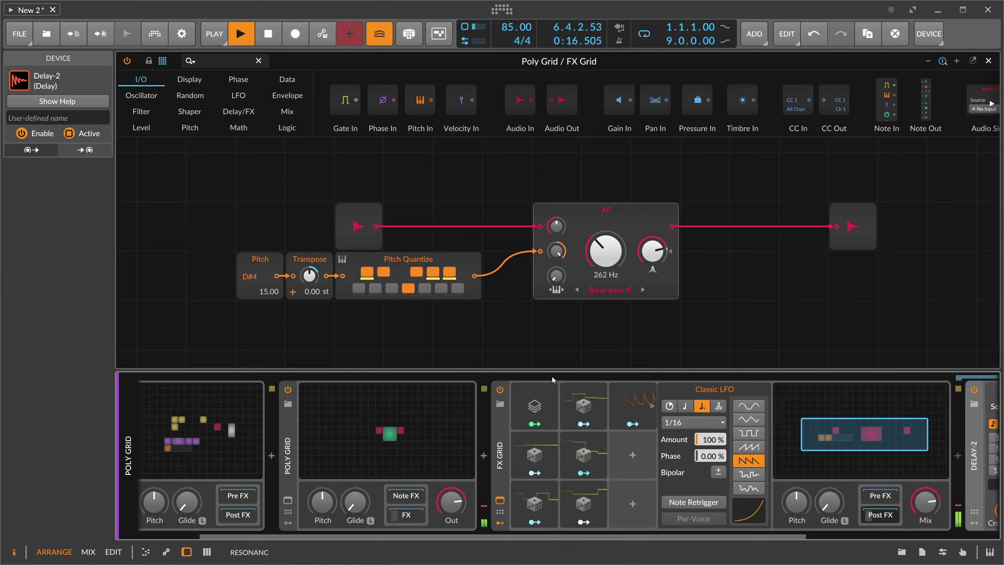
left_click(499, 455)
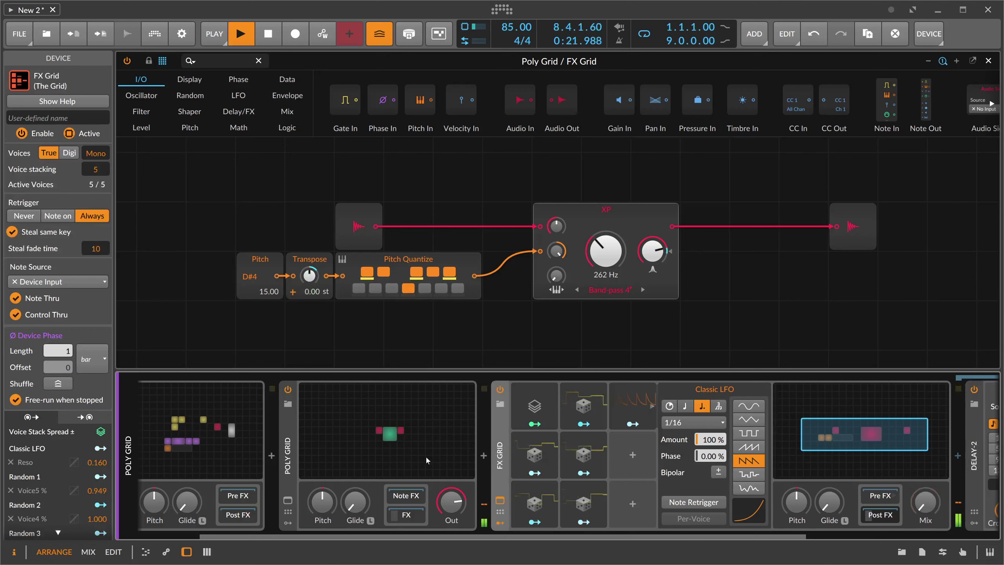
left_click(398, 439)
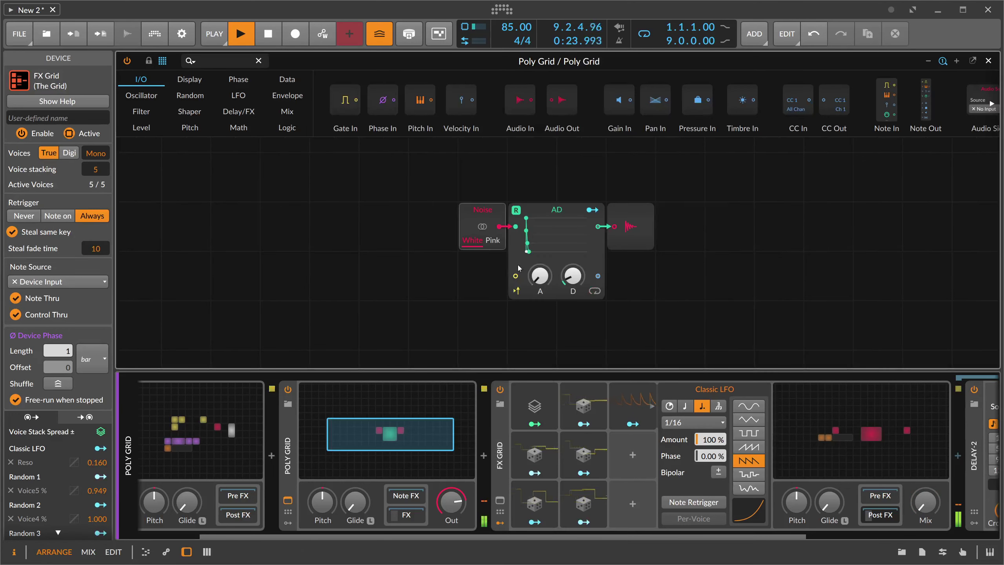
left_click_drag(572, 276, 583, 255)
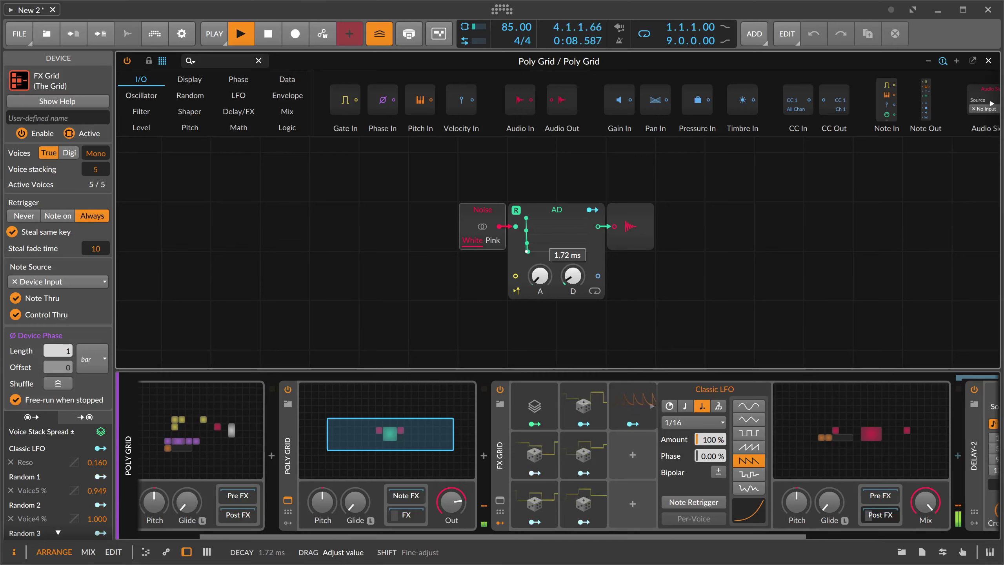
Step: Close the grid editor and copy the FX Grid device named Reverb from the Instrument Layer track
left_click_drag(585, 536, 763, 535)
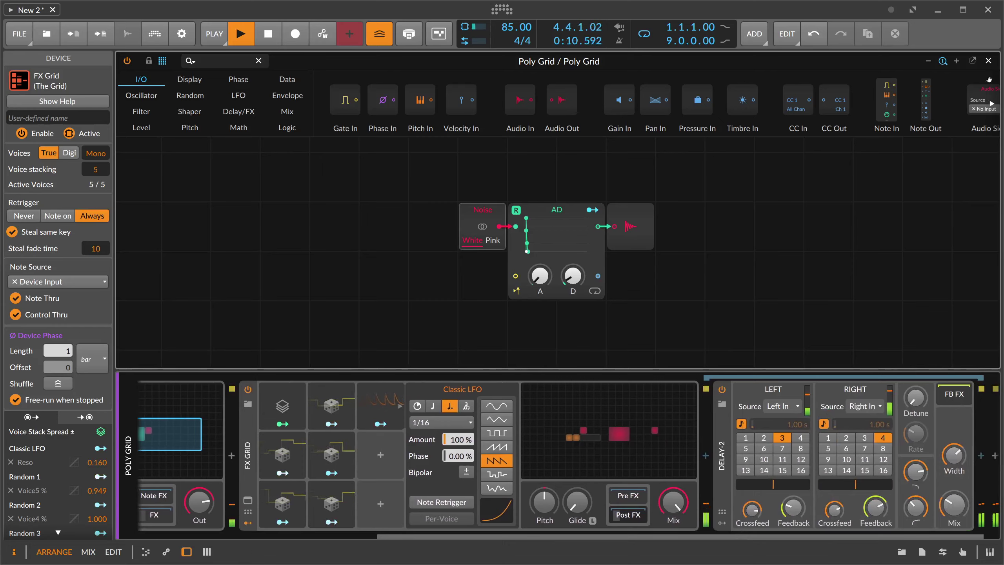
left_click(989, 61)
left_click(165, 85)
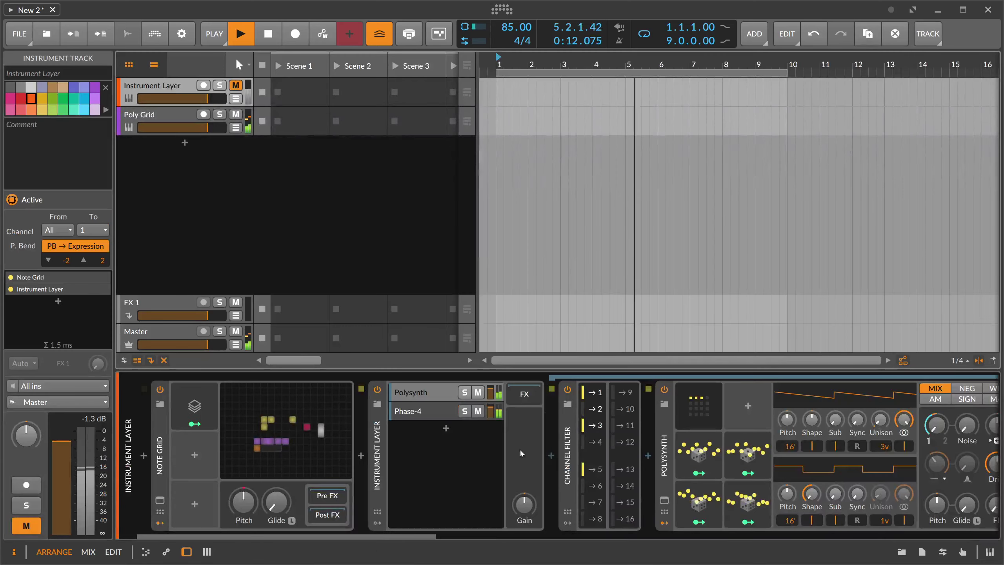
left_click(548, 536)
left_click_drag(548, 536, 631, 536)
left_click(347, 451)
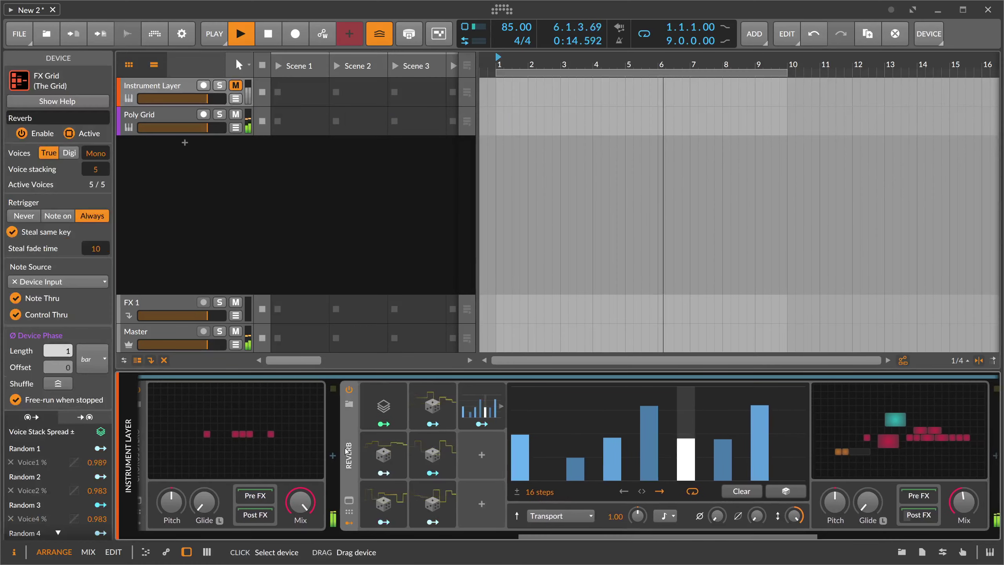
Step: Paste the Reverb device at the end of the Poly Grid track's device chain, after the FX Grid
left_click(178, 116)
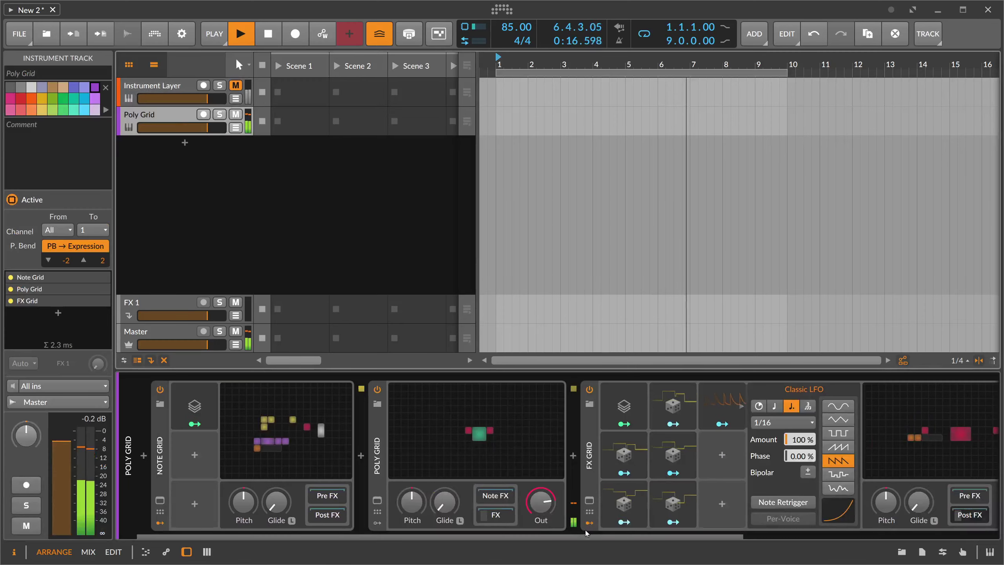
left_click_drag(586, 536, 842, 536)
left_click(609, 510)
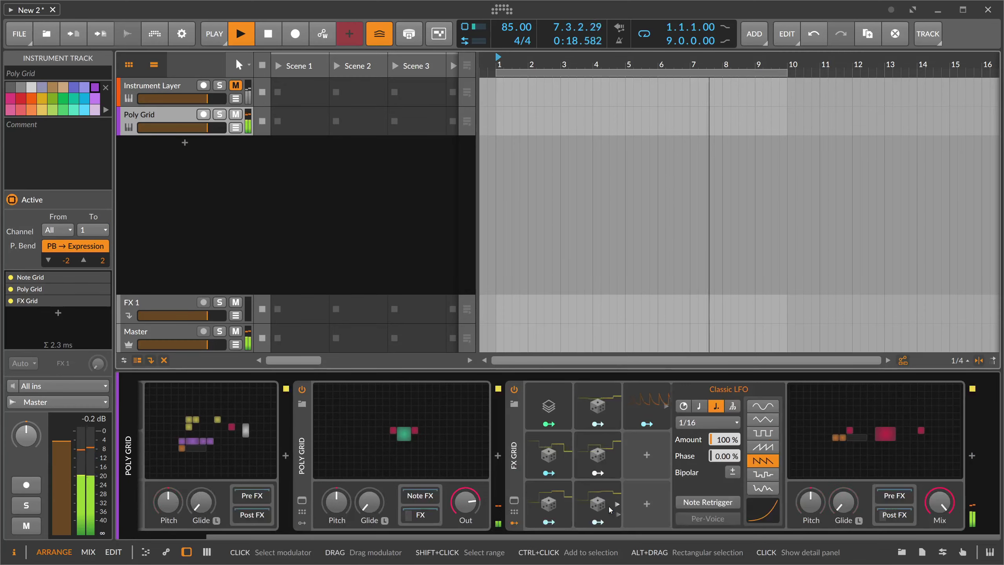
left_click(977, 441)
key("ctrl+v")
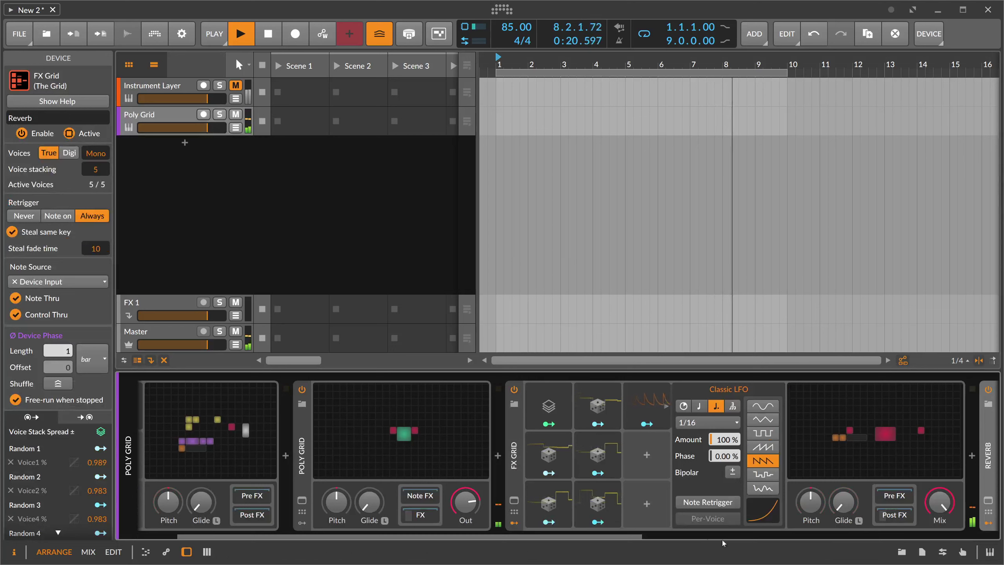
Step: Lower the mix of the pasted Reverb device and open the patch of the resonant filter FX Grid
scroll(751, 522, "down", 6)
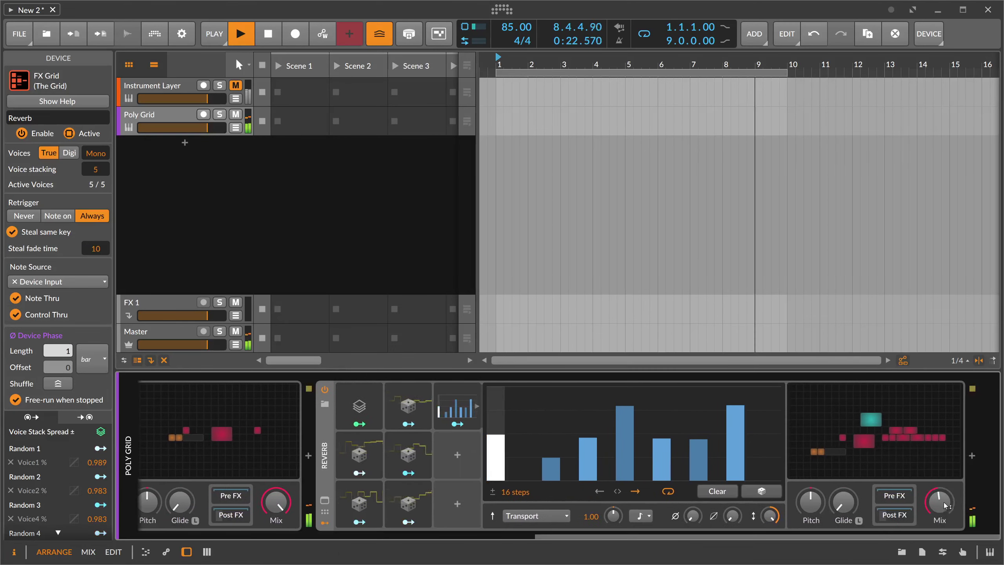
left_click_drag(944, 506, 944, 515)
scroll(579, 435, "up", 5)
left_click(579, 385)
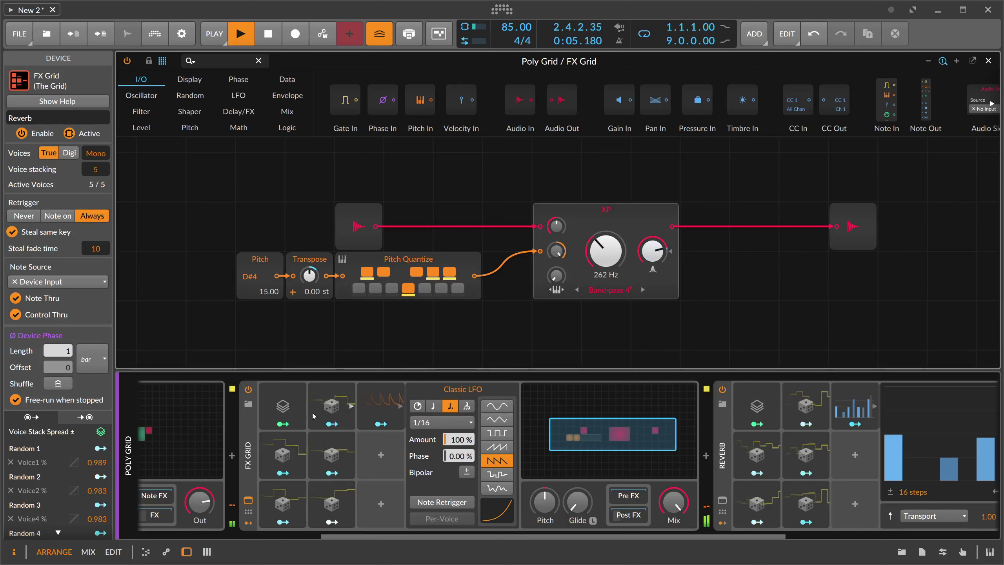
Step: Examine the resonant FX Grid's Voice Stack values and the settings of its Random modulators that drive the individual voices
left_click(294, 411)
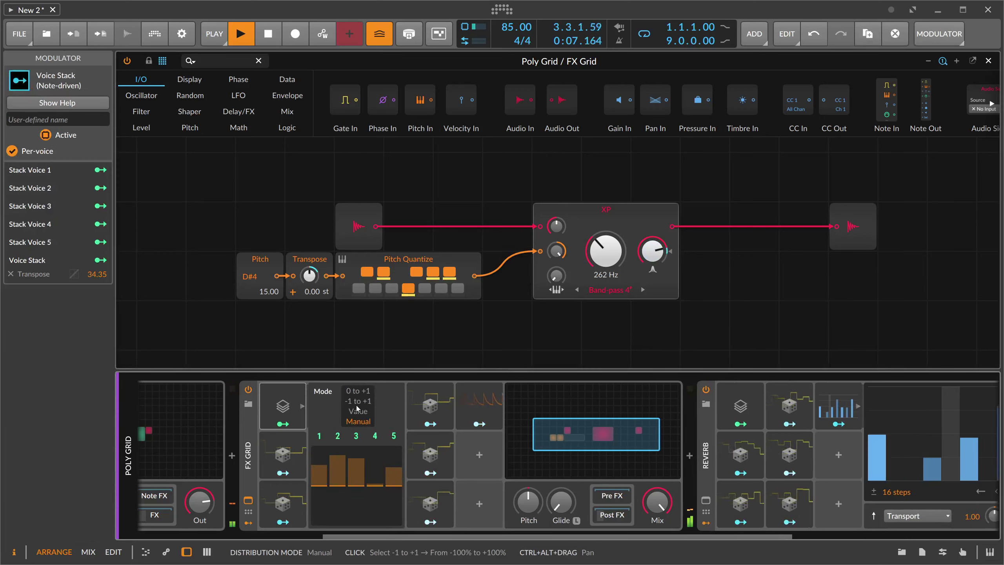
left_click(301, 459)
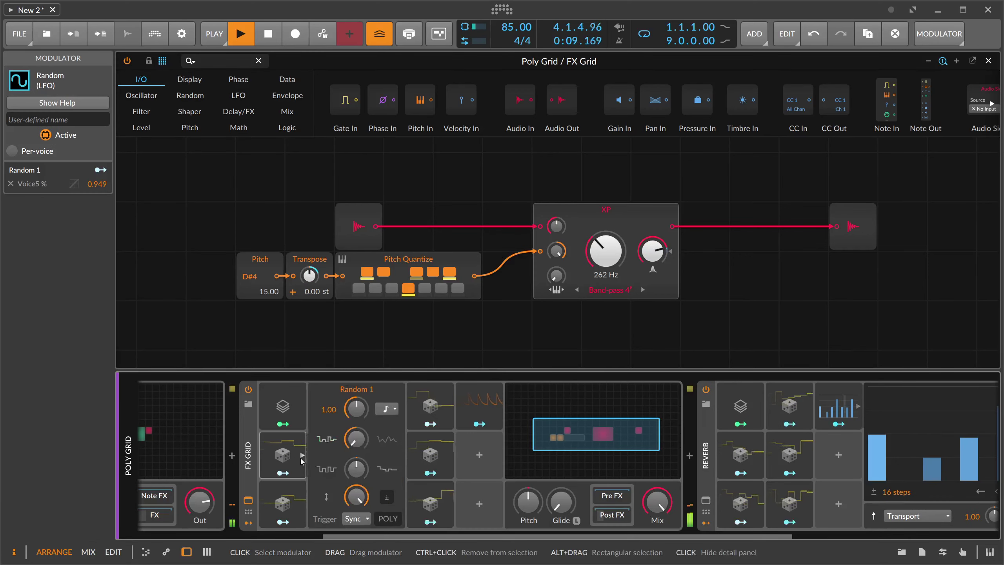
left_click(285, 408)
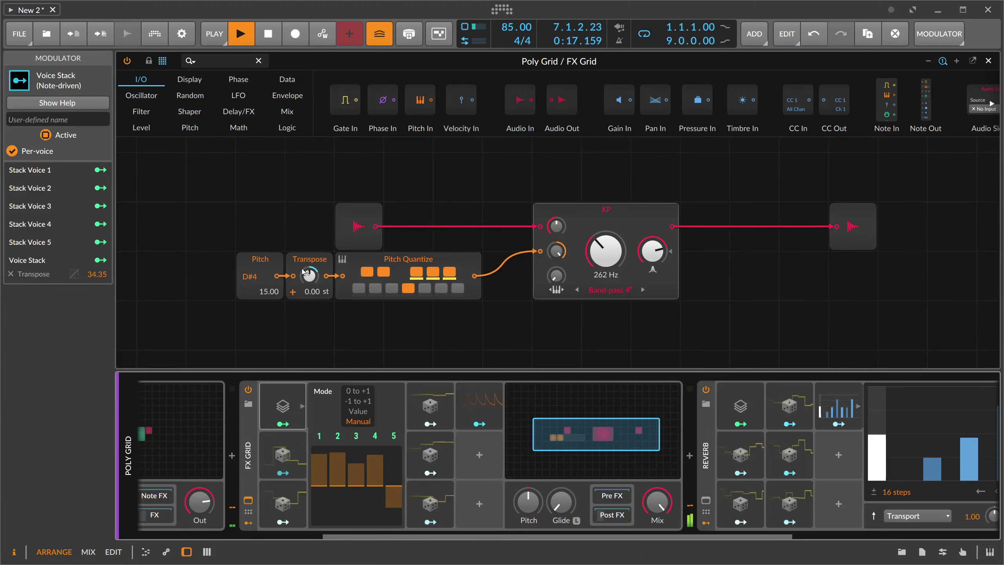
left_click(296, 502)
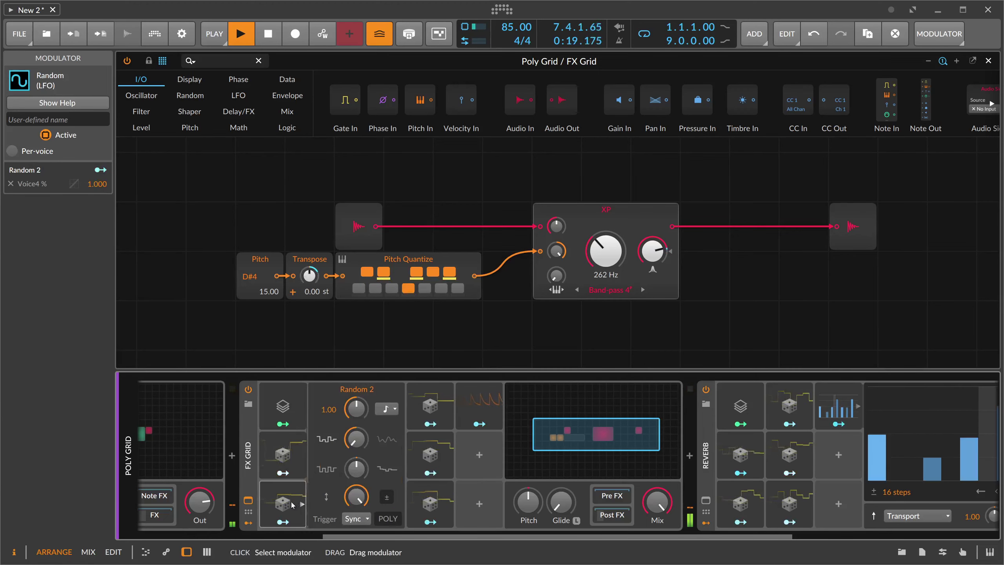
left_click(430, 407)
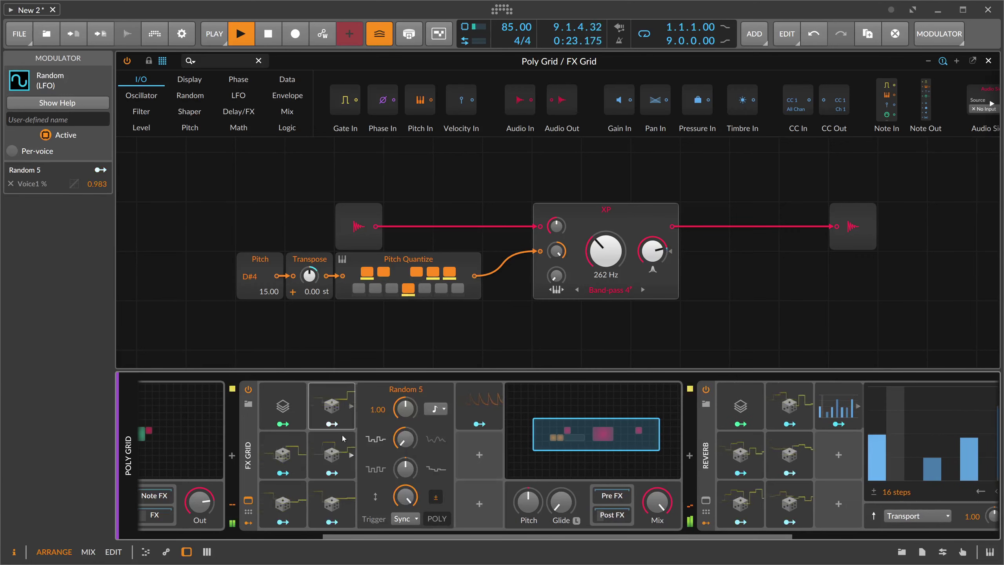
left_click(283, 454)
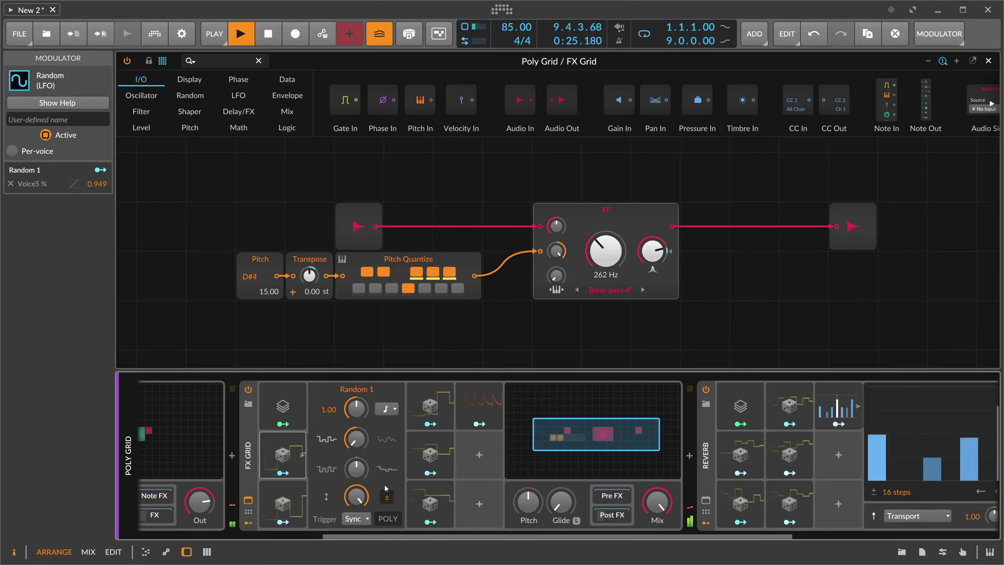
left_click(283, 502)
left_click(439, 505)
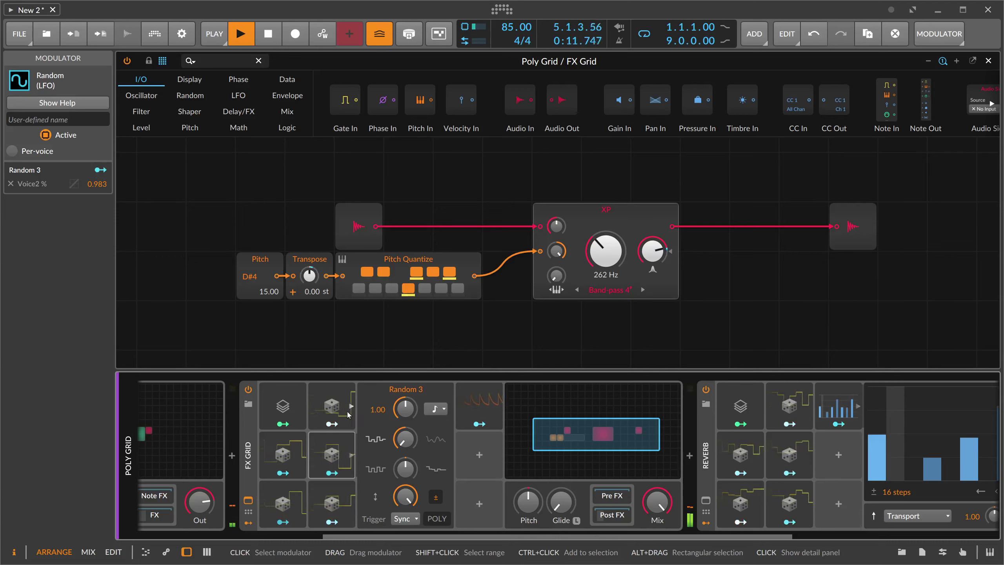
Step: Make the Poly Grid's Noise module stereo, fine-tune the decay of its AD envelope, and close the grid editor
left_click_drag(643, 248, 653, 249)
left_click_drag(391, 535, 200, 530)
left_click(455, 438)
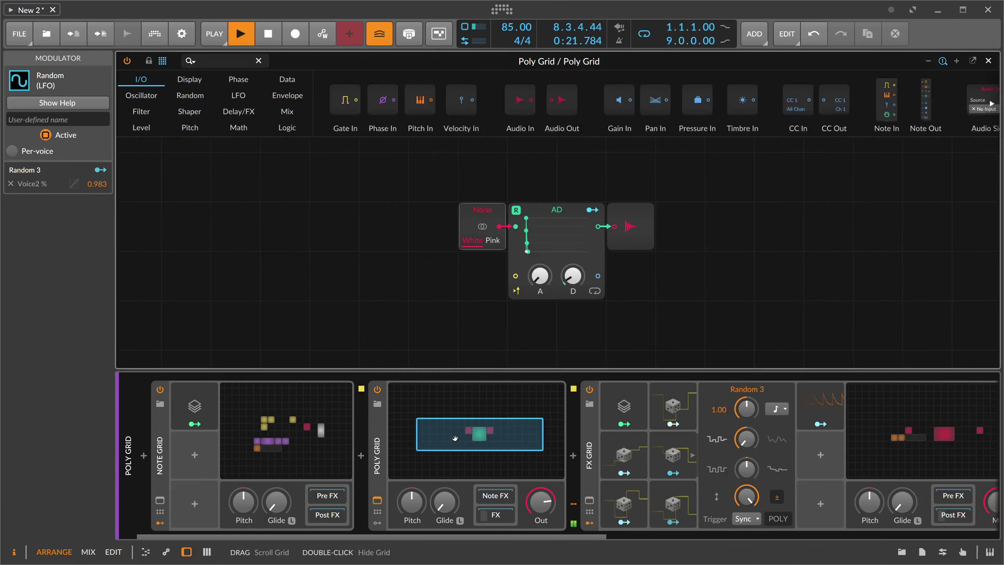
left_click_drag(573, 276, 572, 276)
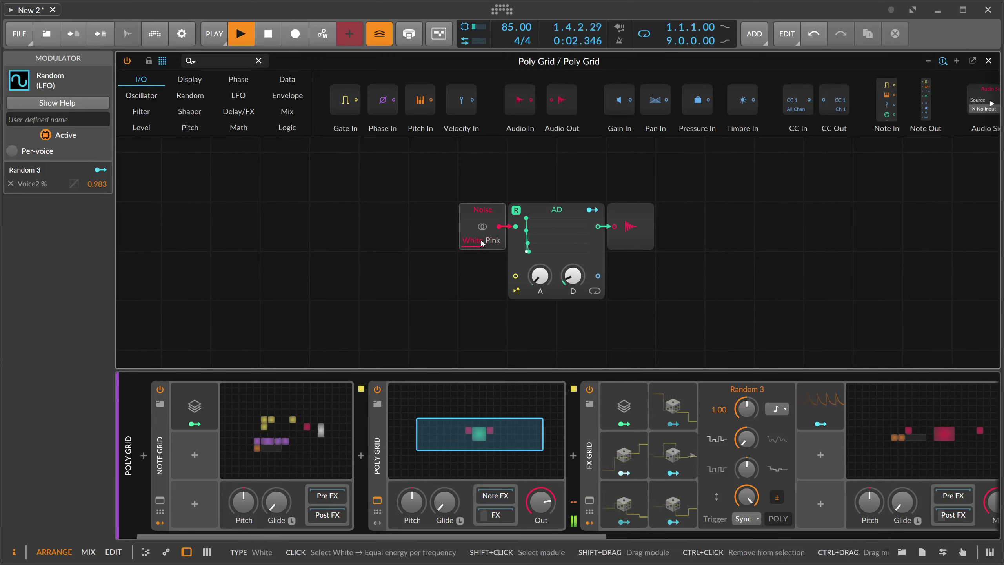
left_click_drag(572, 276, 573, 269)
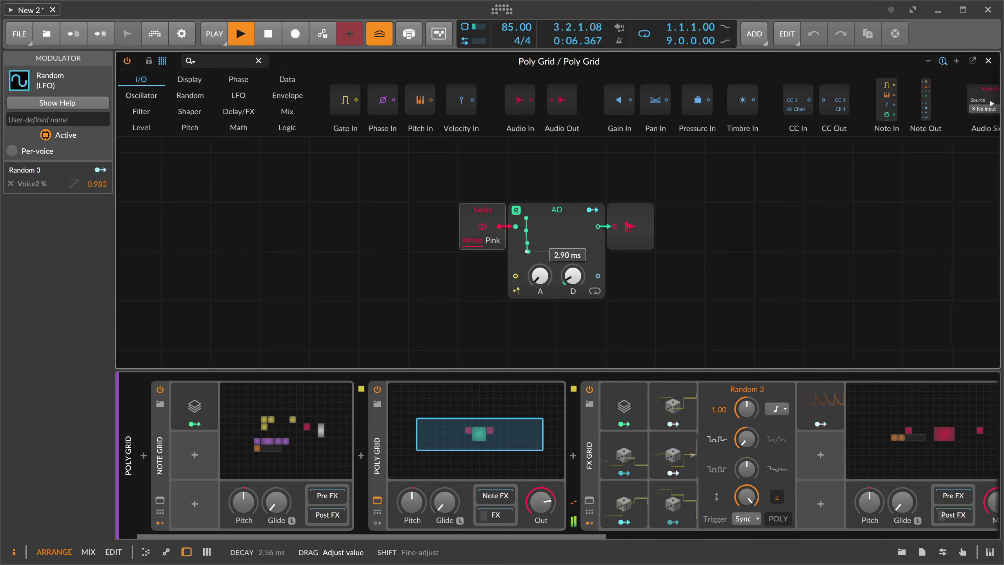
left_click_drag(573, 275, 572, 278)
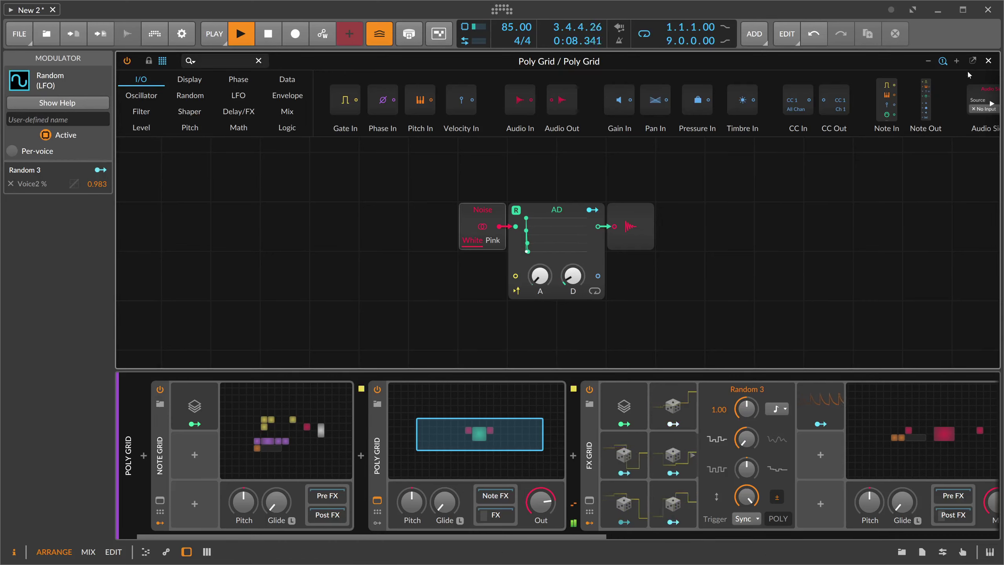
left_click(988, 60)
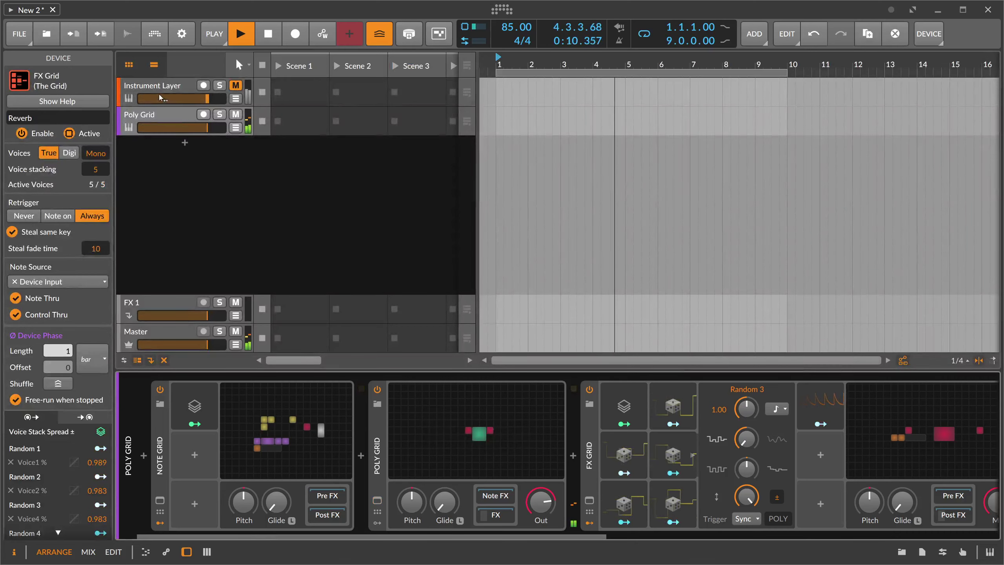
Step: Unmute the Instrument Layer track and set the mix of the Poly Grid track's Reverb device to about 46.6 %
left_click(215, 96)
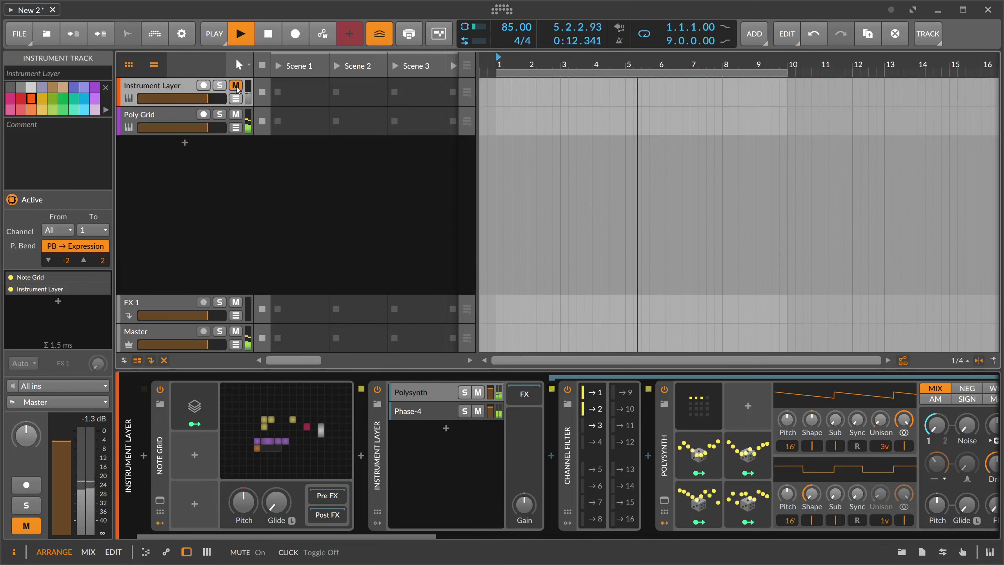
left_click(166, 118)
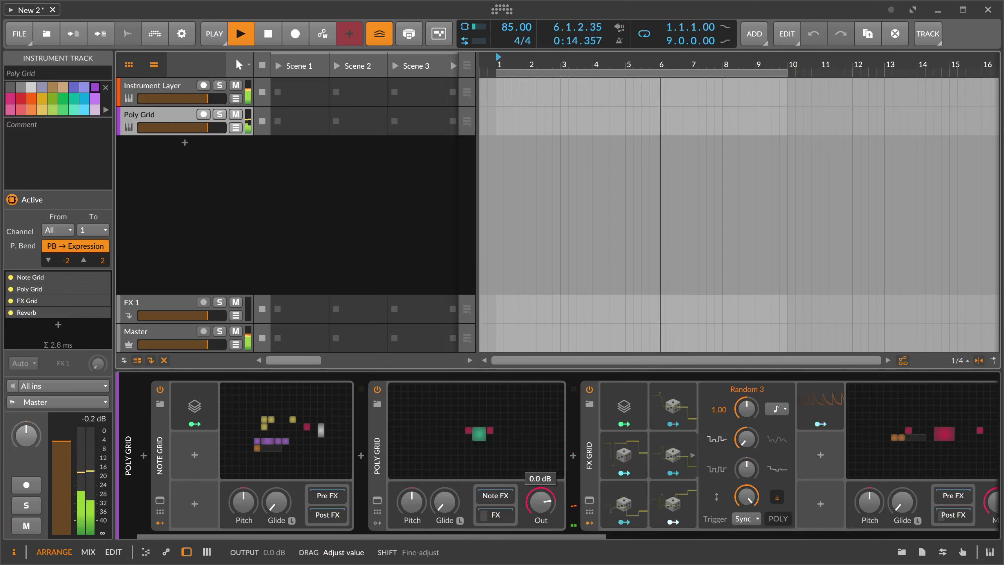
scroll(747, 515, "right", 5)
scroll(747, 515, "right", 5)
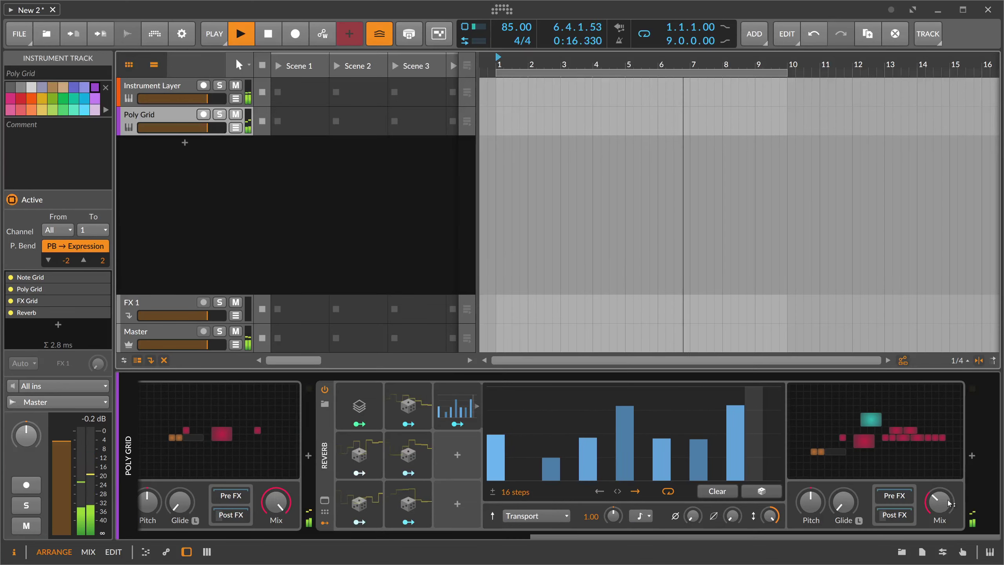
mouse_move(940, 502)
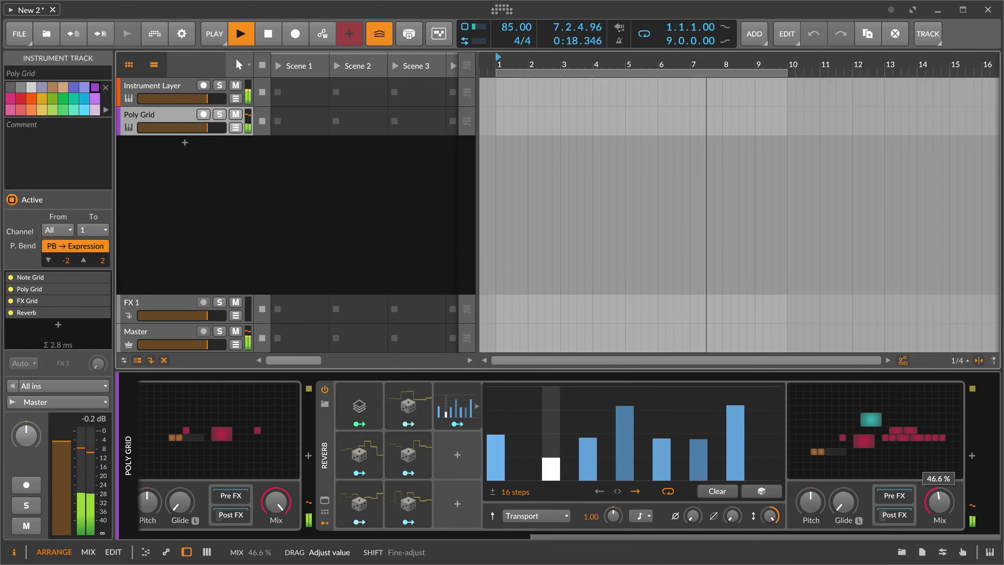
left_click(185, 91)
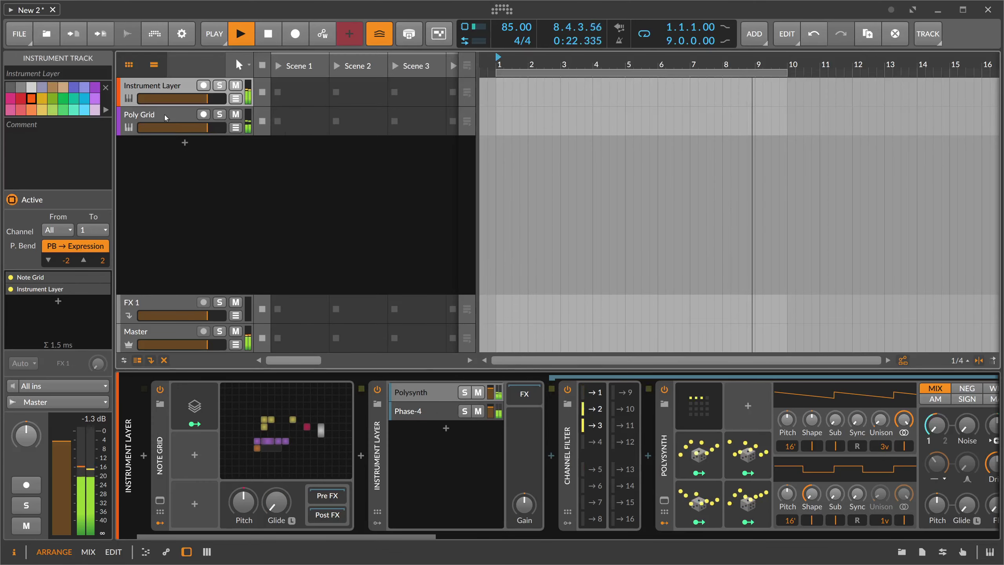
key("Down")
scroll(545, 537, "right", 3)
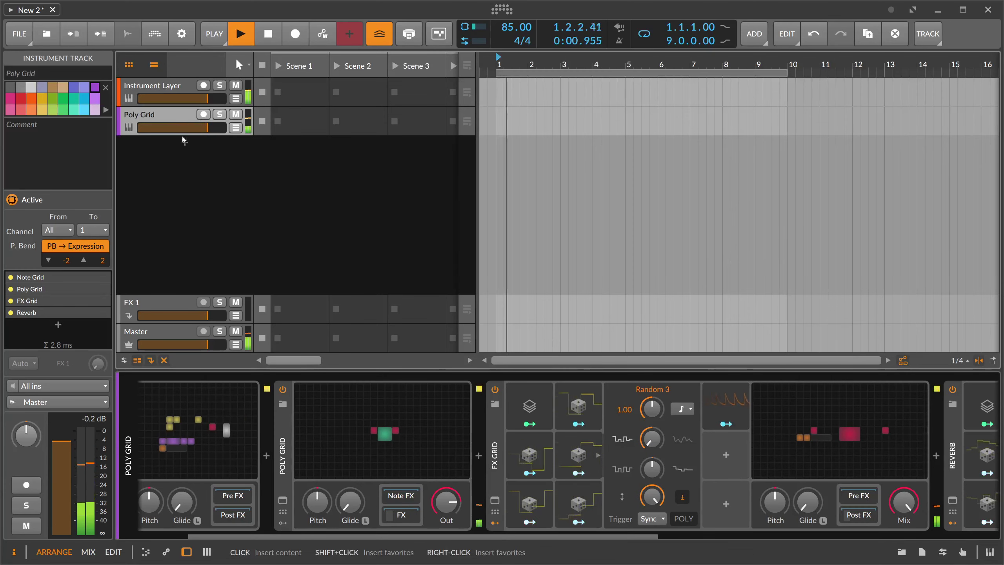
Step: Add a new instrument track below the Poly Grid track and solo it
right_click(168, 155)
left_click(205, 164)
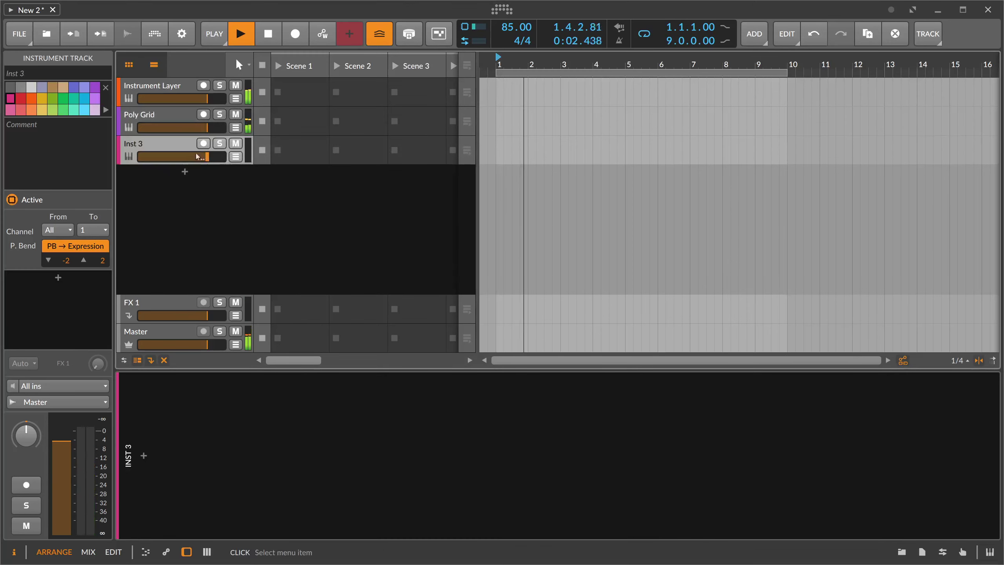
left_click(219, 143)
left_click(941, 550)
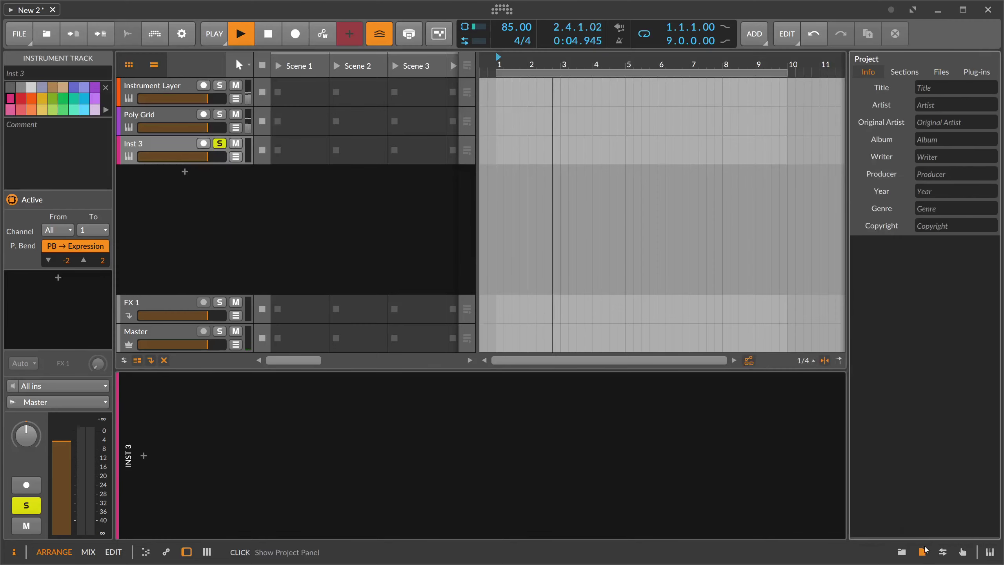
left_click(941, 549)
left_click(258, 214)
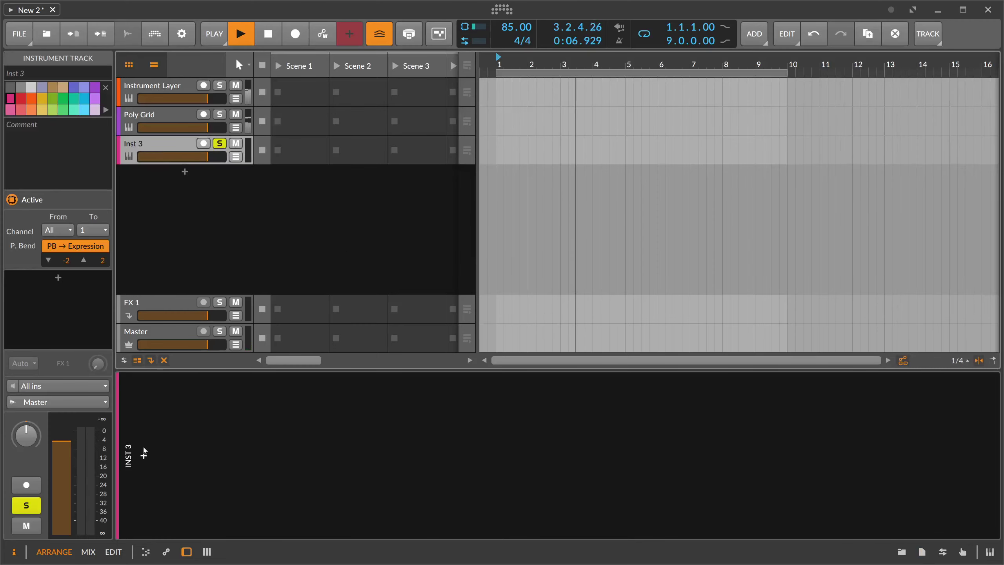
Step: Find the XO drum plug-in among the devices and insert it on the new instrument track
left_click(144, 455)
type("xo")
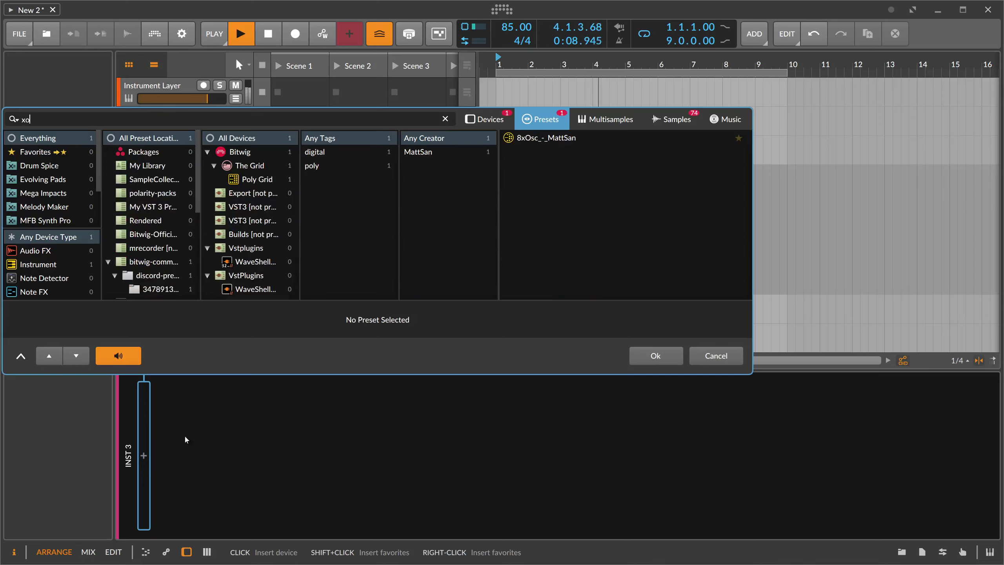
left_click(485, 119)
double_click(478, 138)
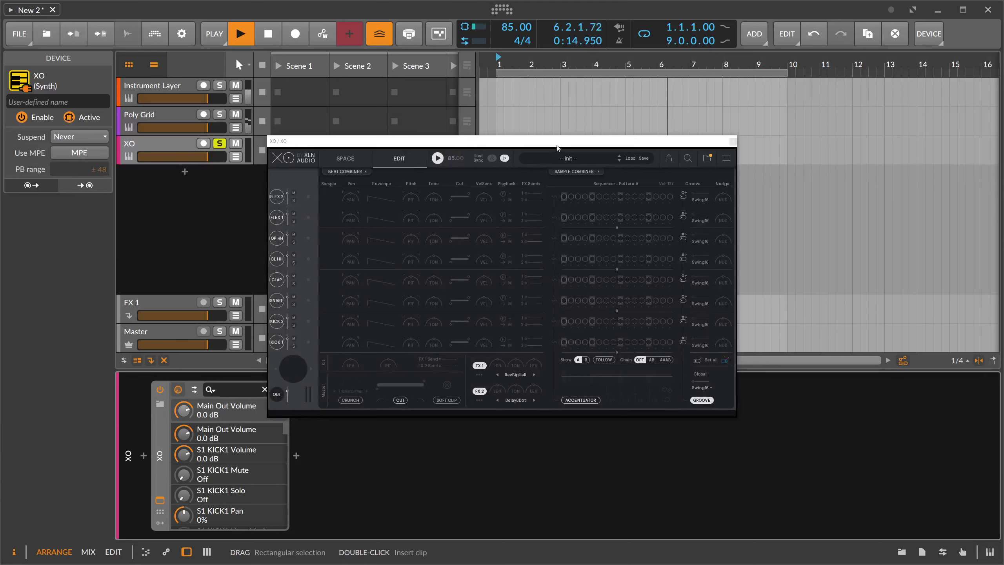
Step: Audition presets from XO's Energetic Beats playlist, load Nerve Racker, and close the plug-in window
left_click(579, 158)
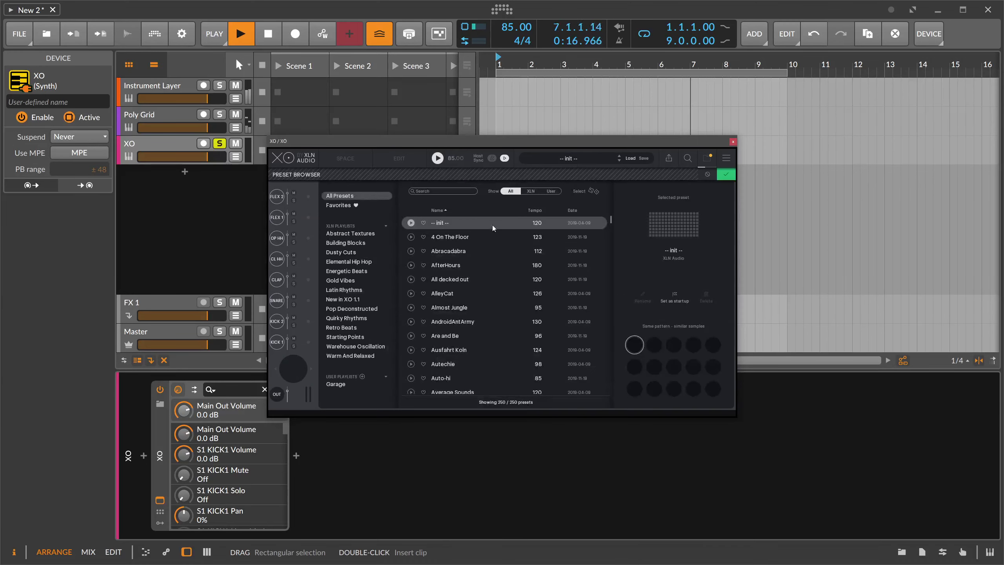
left_click(347, 271)
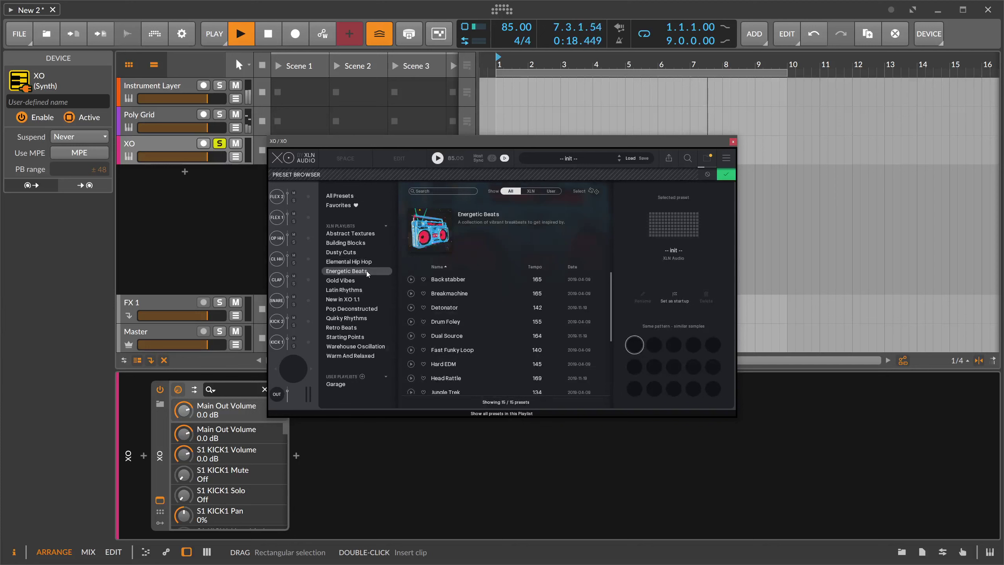
left_click(426, 280)
left_click(446, 294)
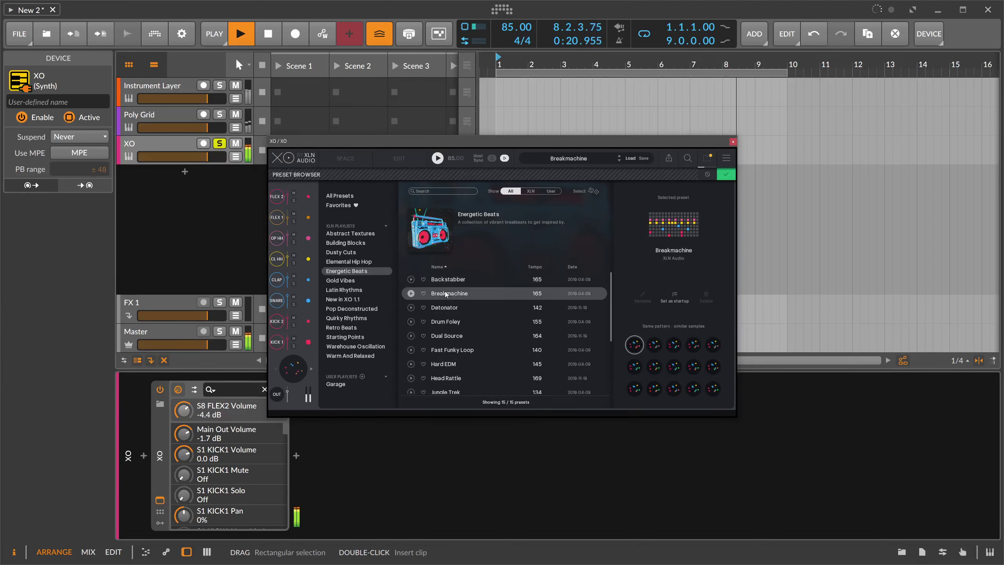
scroll(448, 306, "down", 1)
left_click(449, 307)
scroll(450, 315, "down", 1)
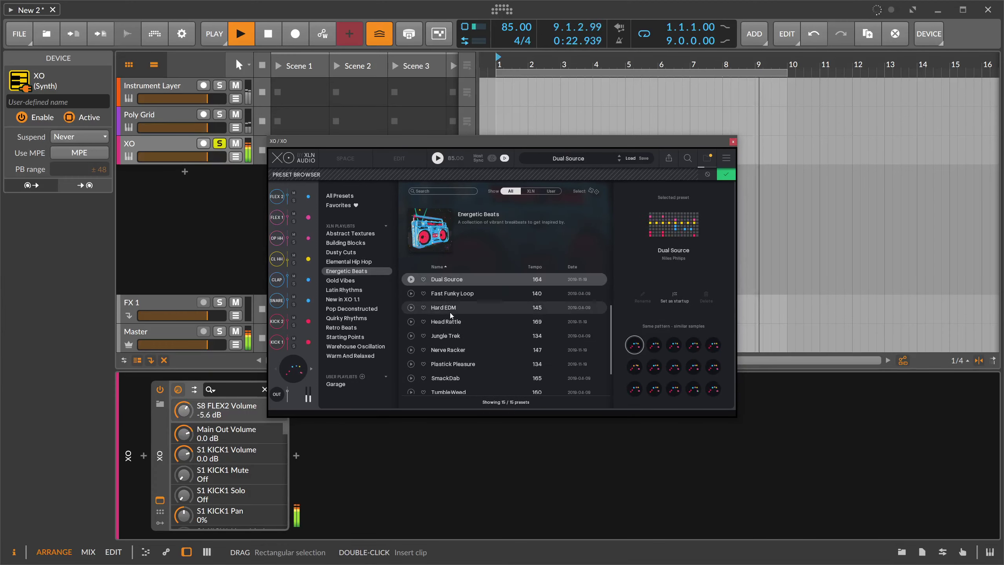
left_click(451, 313)
left_click(448, 321)
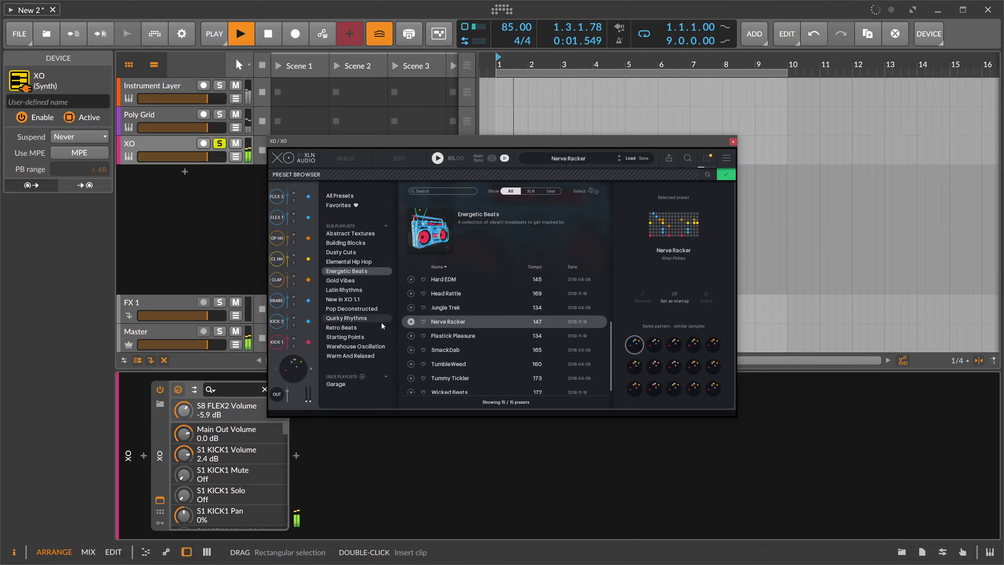
left_click(727, 173)
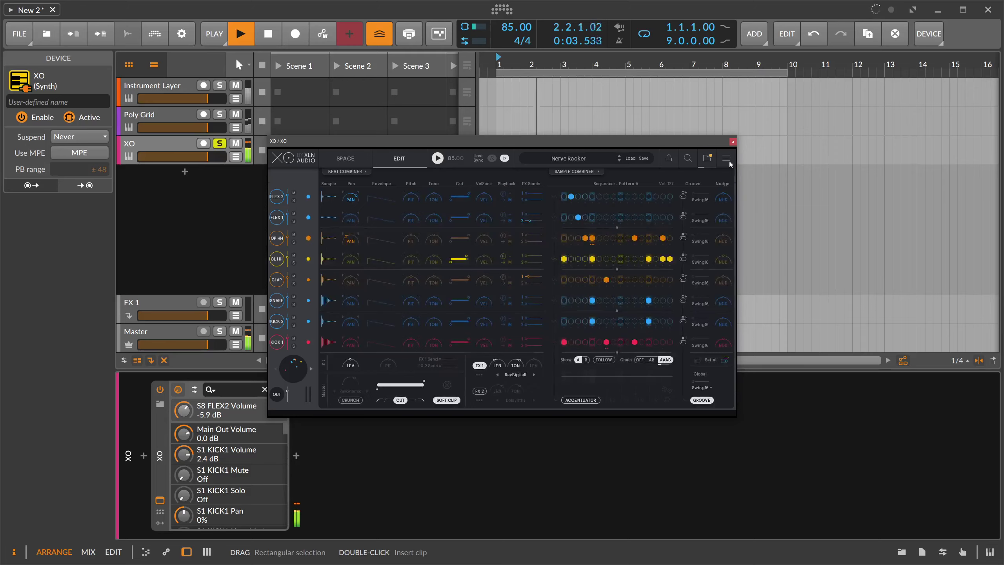
left_click(732, 141)
Step: Try to copy the Poly Grid device from the Poly Grid track onto the XO track, and undo the copy
left_click(148, 118)
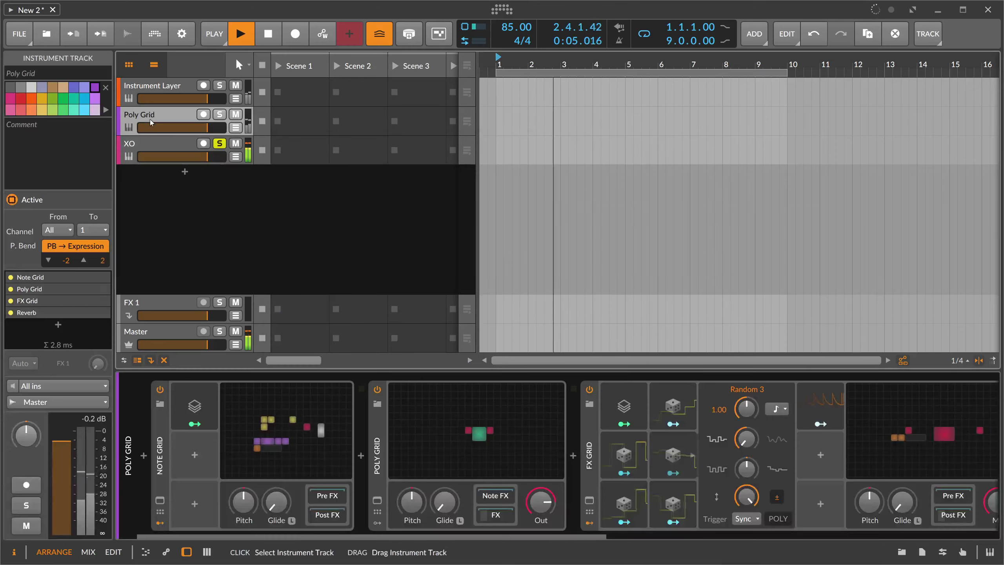
left_click(519, 403)
left_click(178, 155)
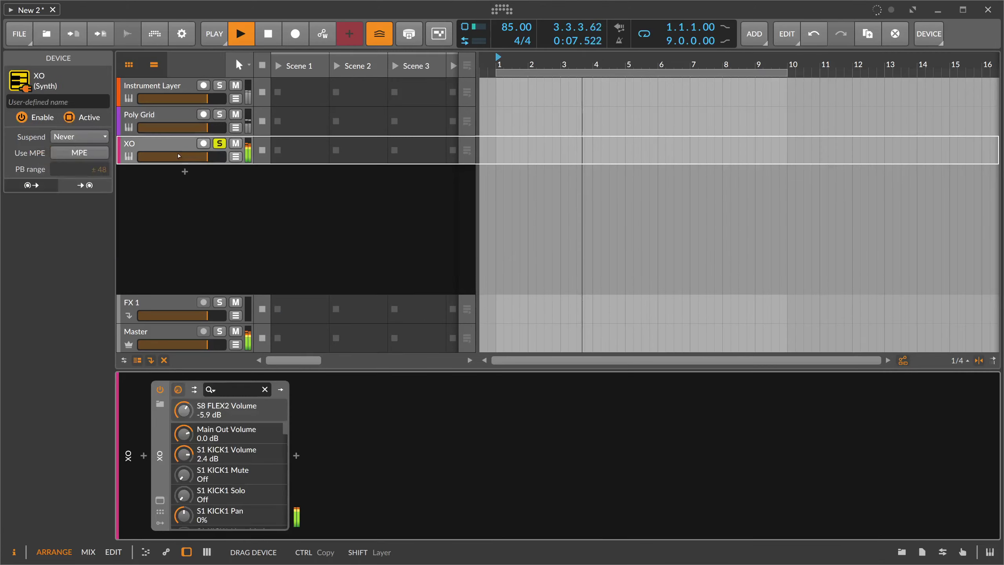
left_click_drag(178, 155, 179, 154, "ctrl")
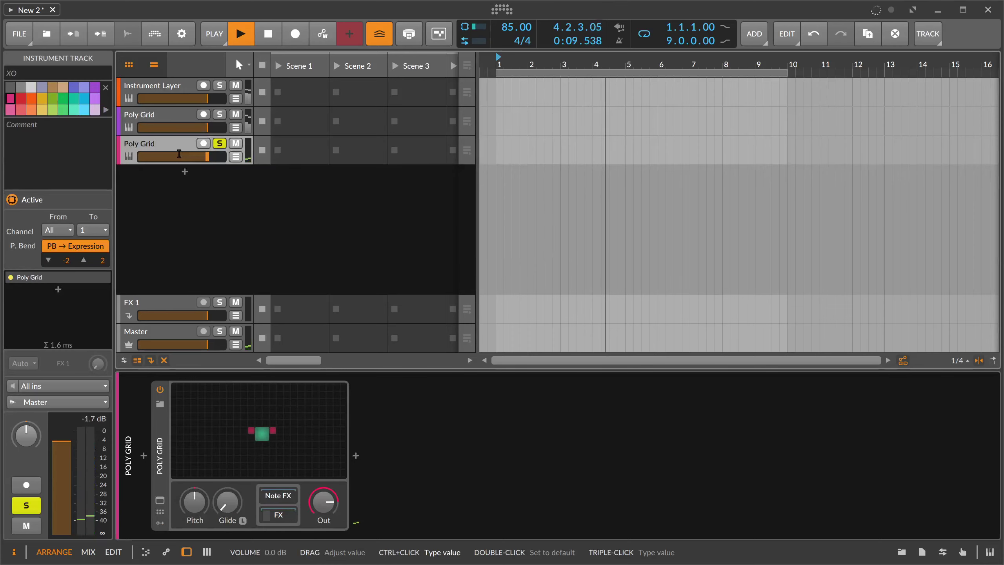
key("ctrl+z")
Step: Copy the resonant filter FX Grid from the Poly Grid track to the XO track, placing it after the XO plug-in
left_click(164, 120)
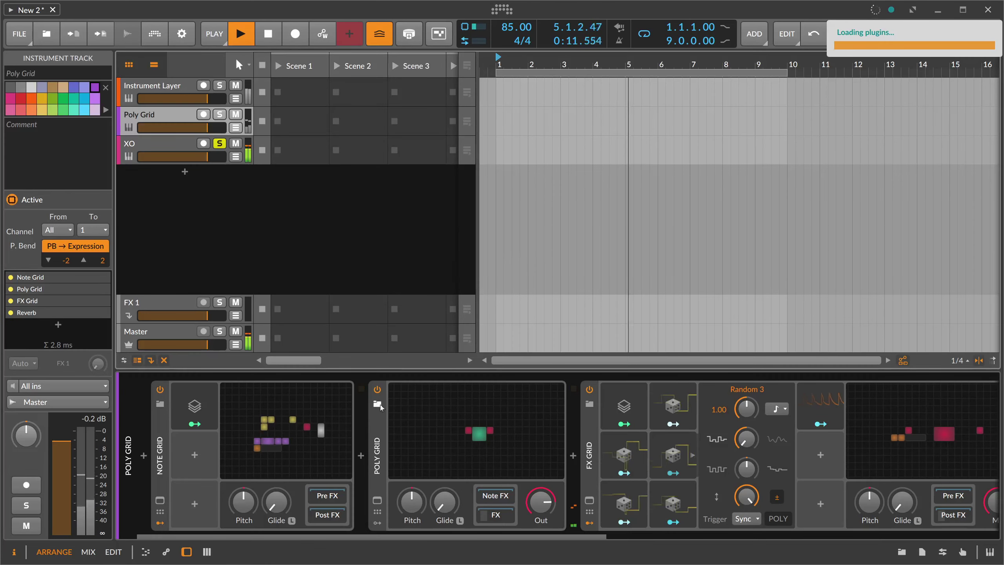
left_click(378, 420)
left_click(589, 447)
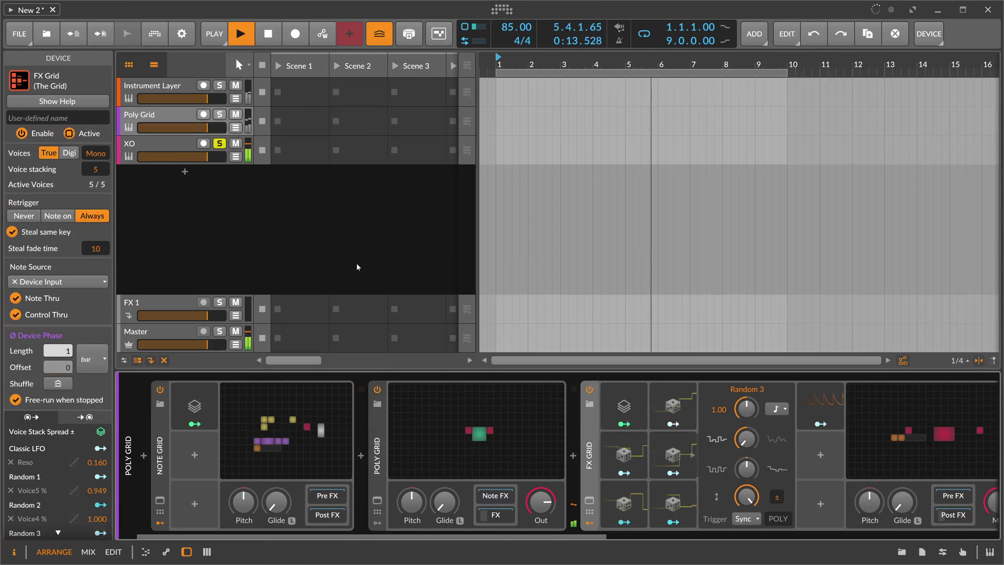
left_click(170, 148)
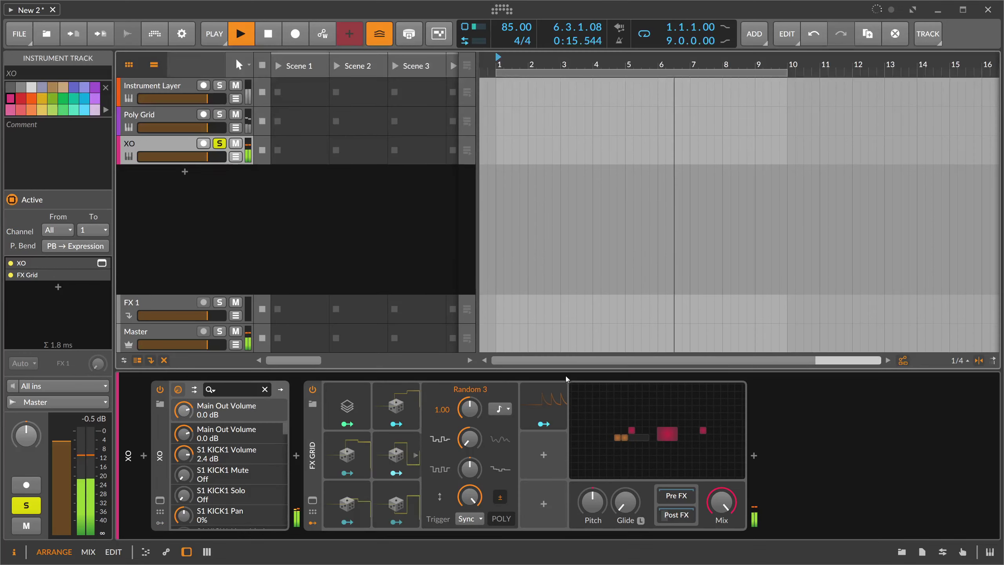
Step: Hide the Random 3 details in the XO track's FX Grid and copy the Poly Grid track's Reverb device after it
left_click(400, 452)
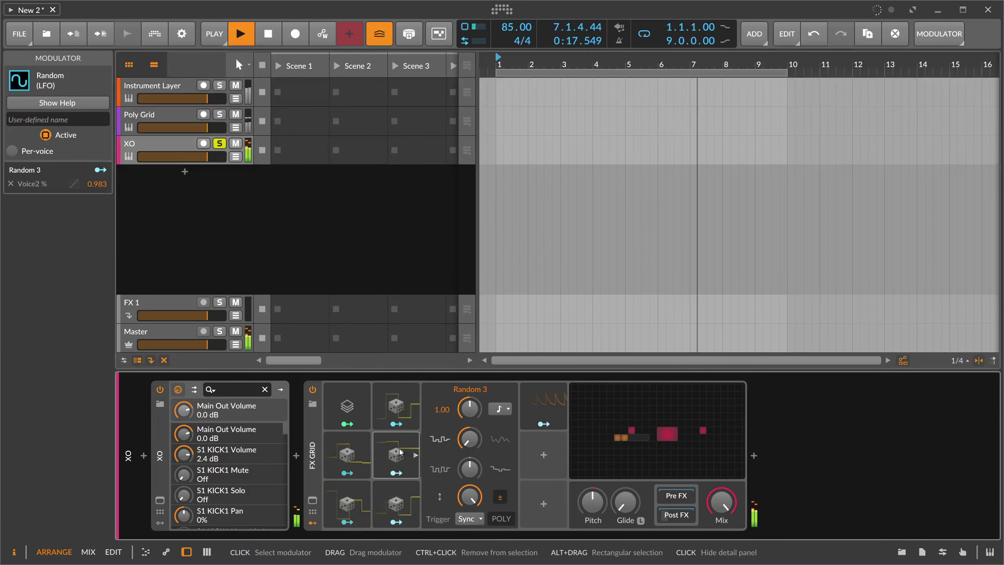
left_click(399, 450)
left_click(165, 120)
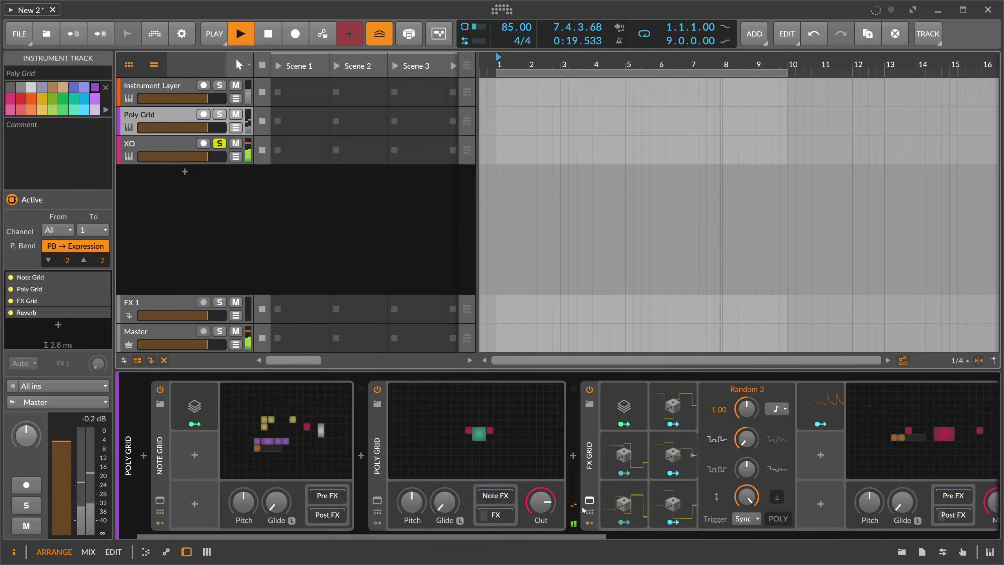
left_click_drag(578, 535, 939, 535)
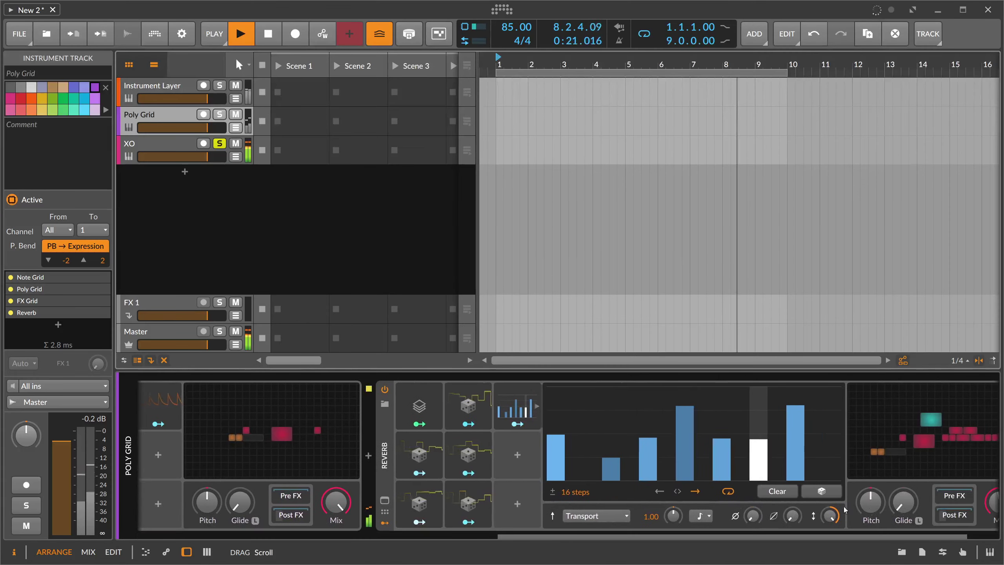
left_click(387, 450)
left_click(169, 154)
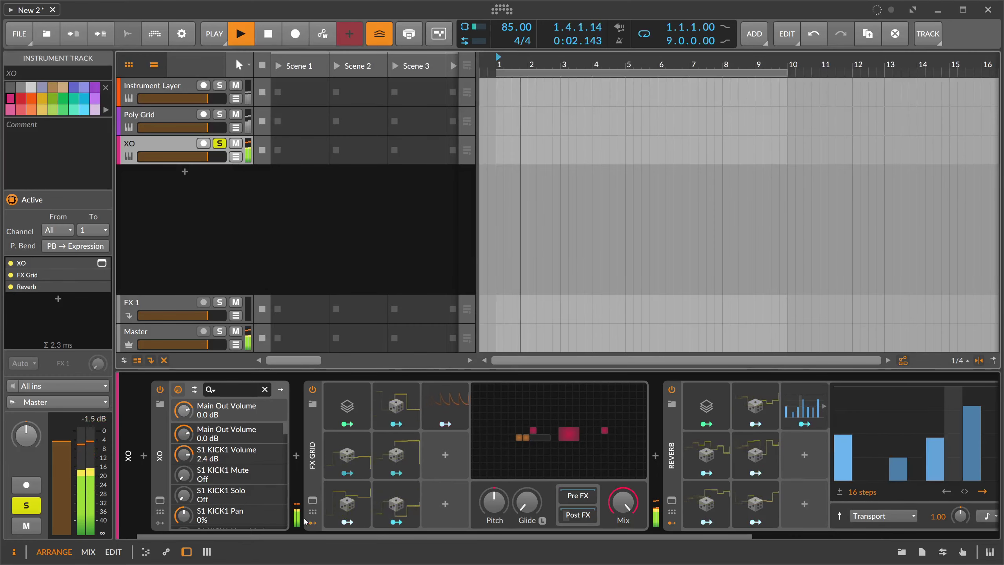
Step: Insert a Peak Limiter after the Reverb at the end of the XO track's device chain
scroll(306, 521, "right", 5)
left_click(972, 457)
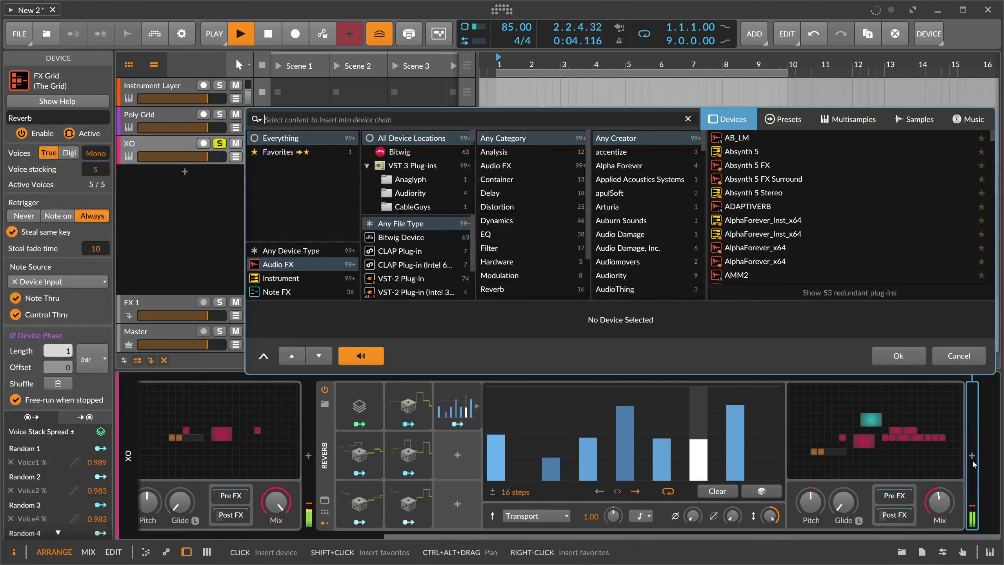
type("peak")
key("Return")
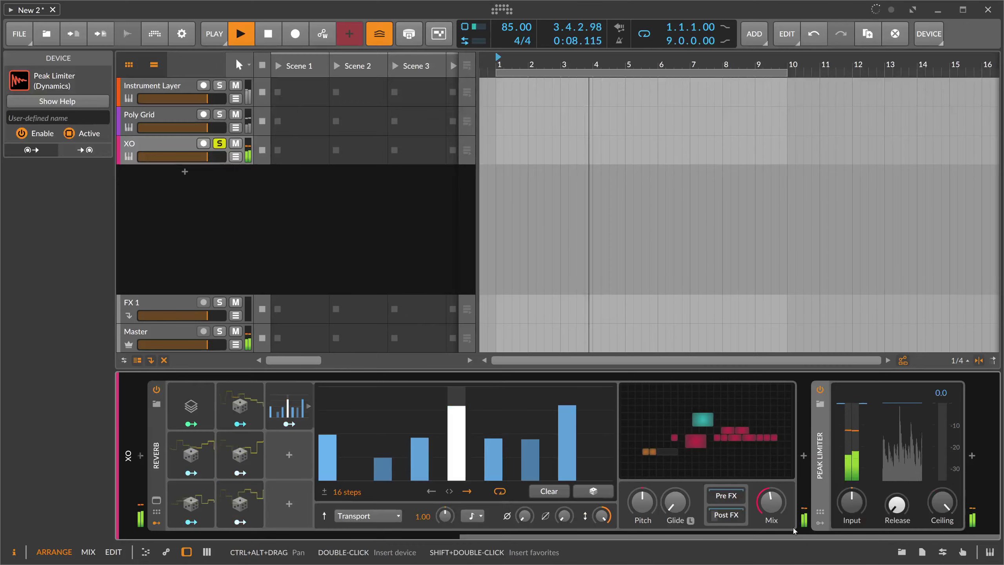
Step: Audition the presets following Nerve Racker in the XO plug-in, load Nu Ballad, and close its window
left_click_drag(793, 536, 352, 535)
left_click(159, 501)
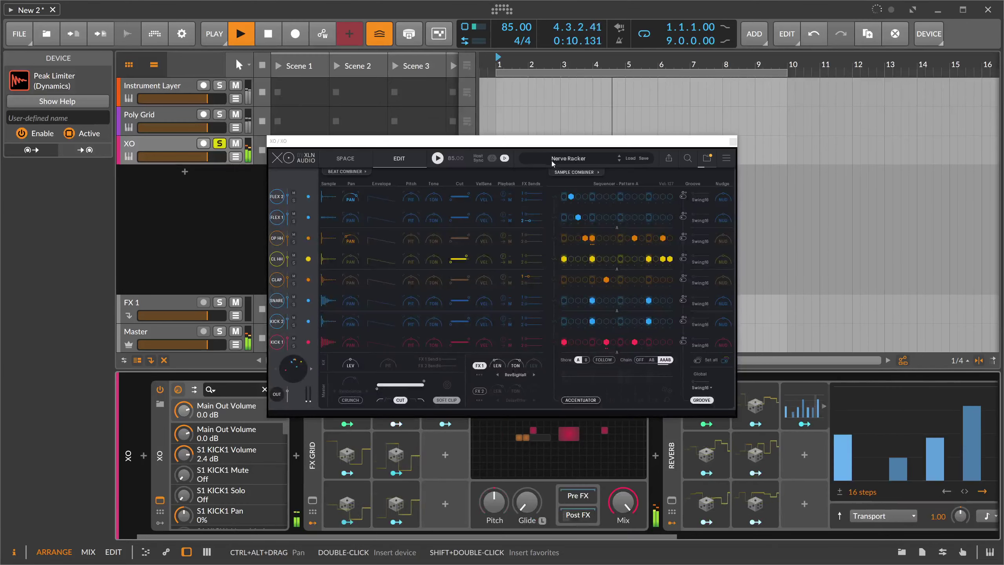
left_click(619, 161)
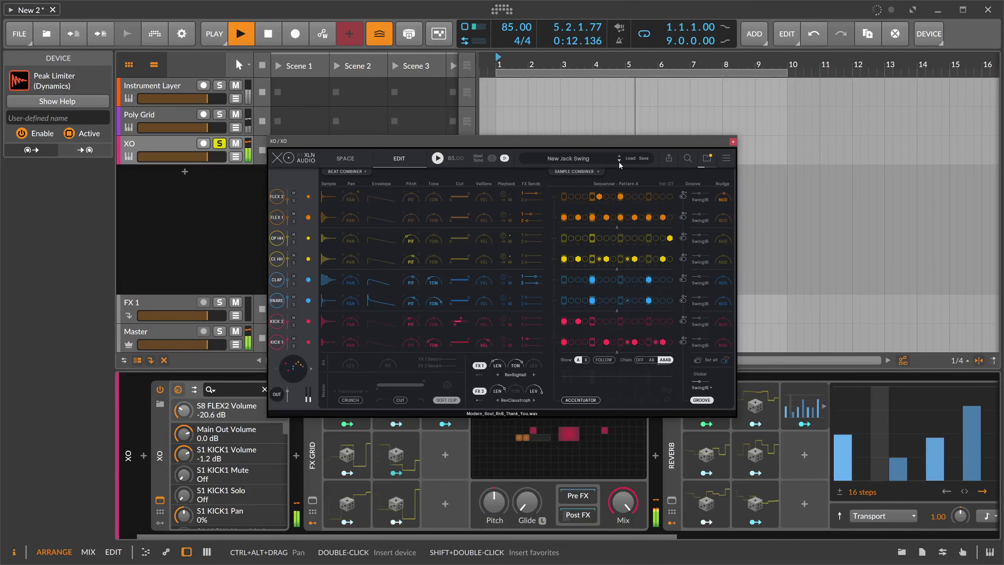
left_click(619, 162)
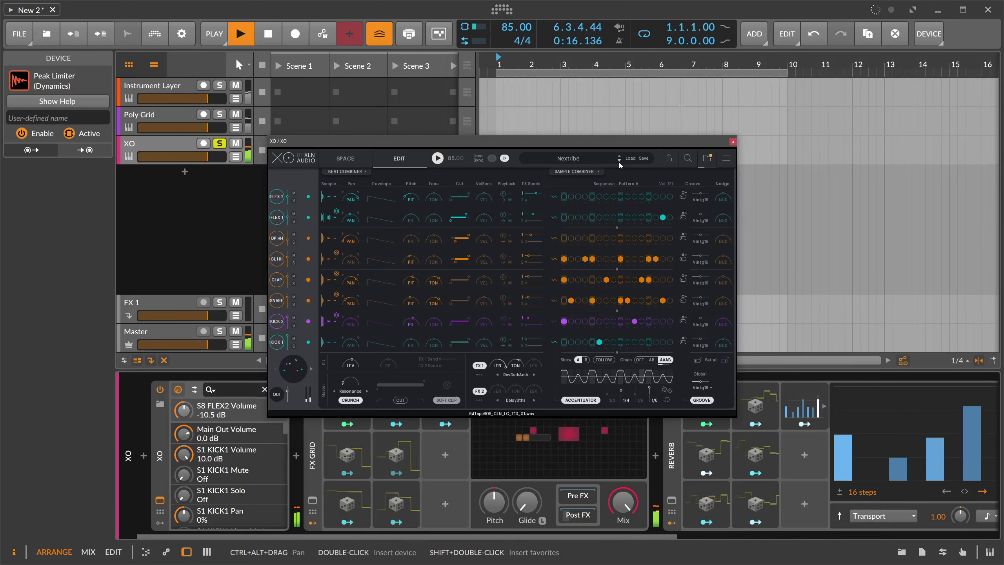
left_click(619, 162)
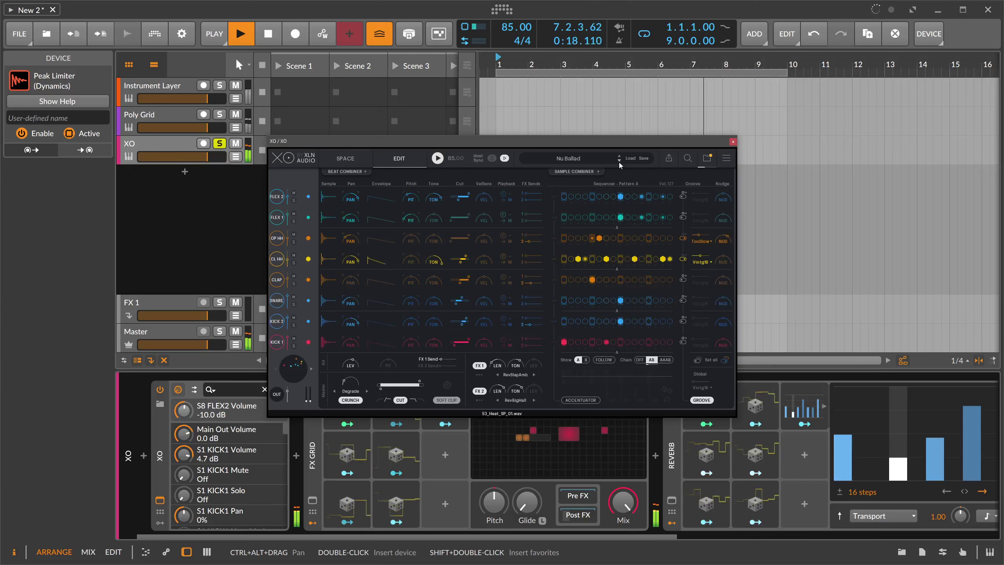
left_click(732, 142)
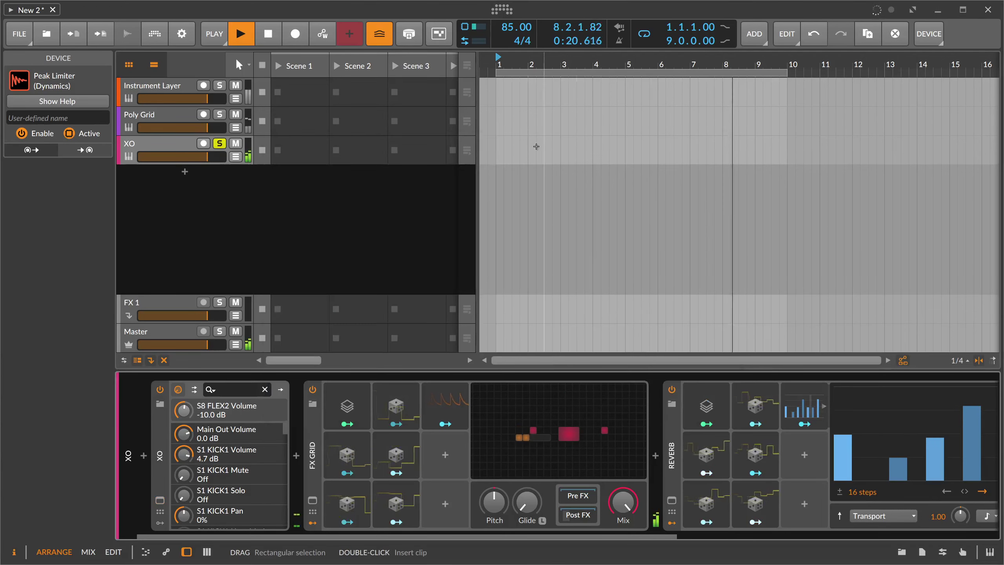
Step: Solo the Instrument Layer track alongside XO and slightly lower its Instrument Layer device's gain
left_click(219, 85)
left_click(179, 88)
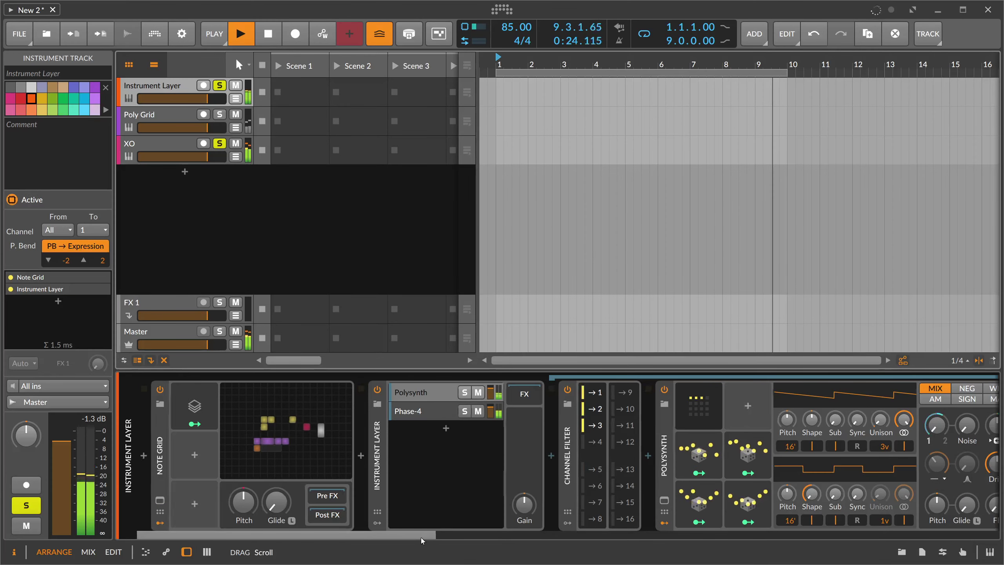
left_click(404, 392)
left_click(403, 392)
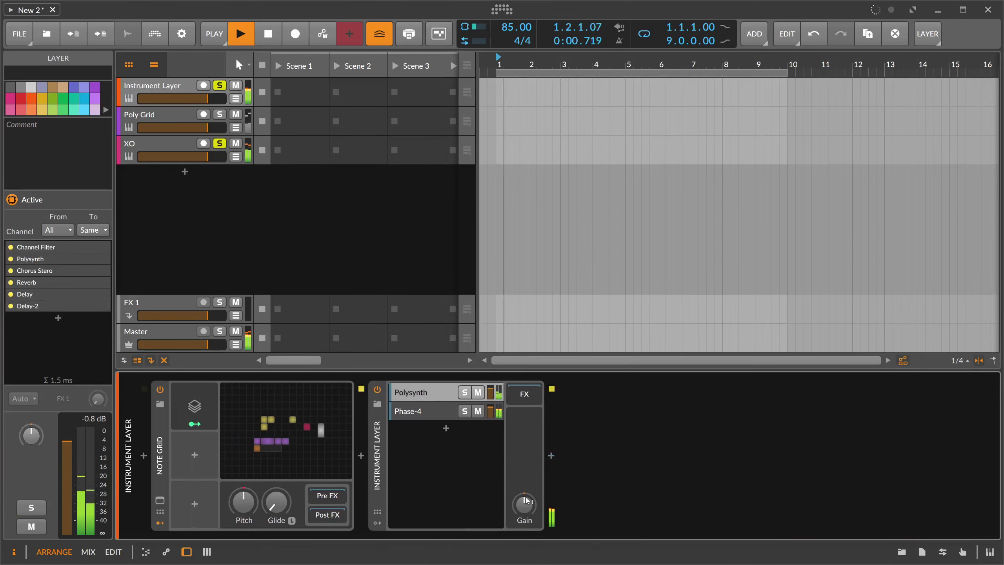
left_click_drag(524, 505, 524, 508)
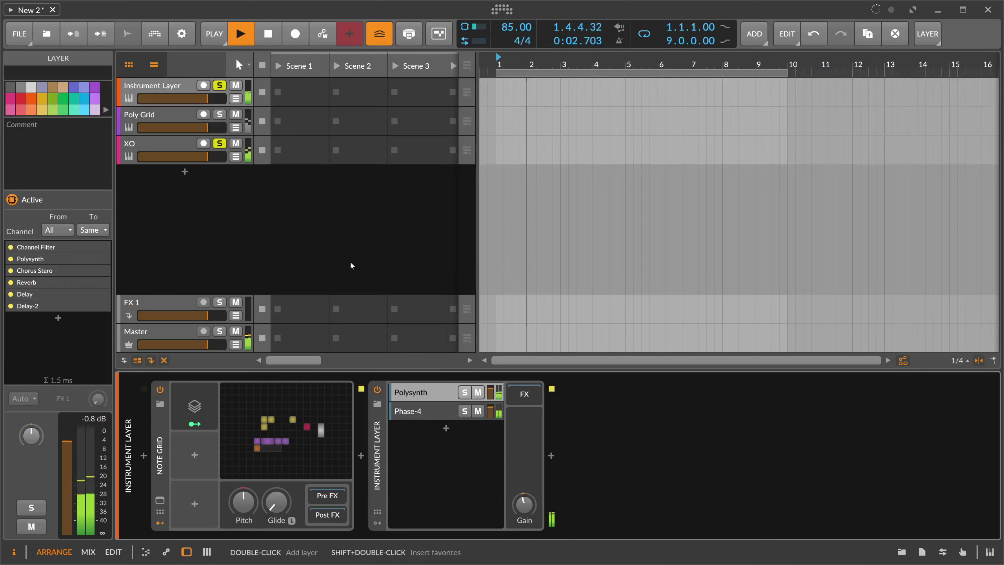
Step: Solo the Poly Grid track as well and fine-tune the AD envelope's decay in its noise patch
left_click(227, 124)
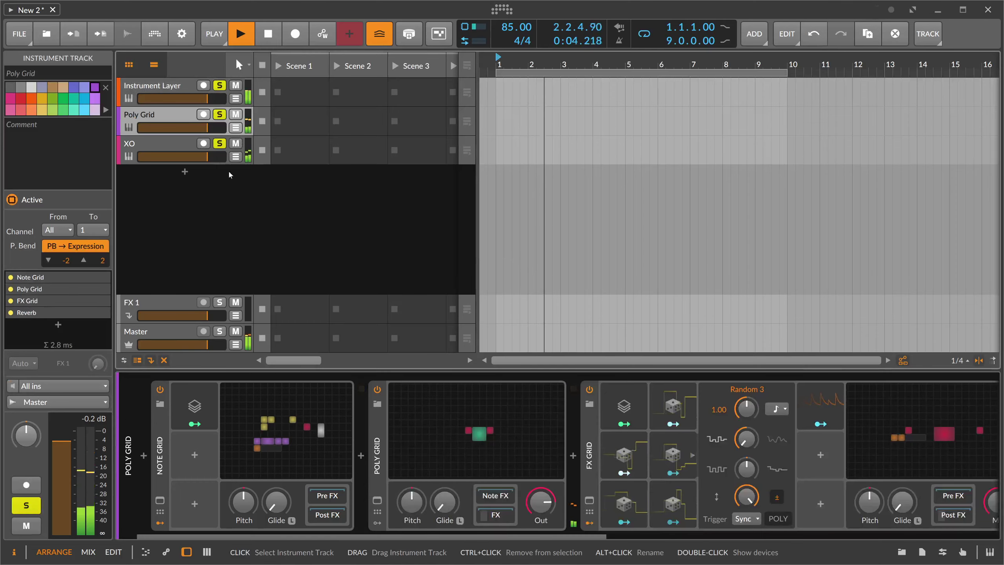
left_click(468, 435)
left_click_drag(572, 275, 572, 274)
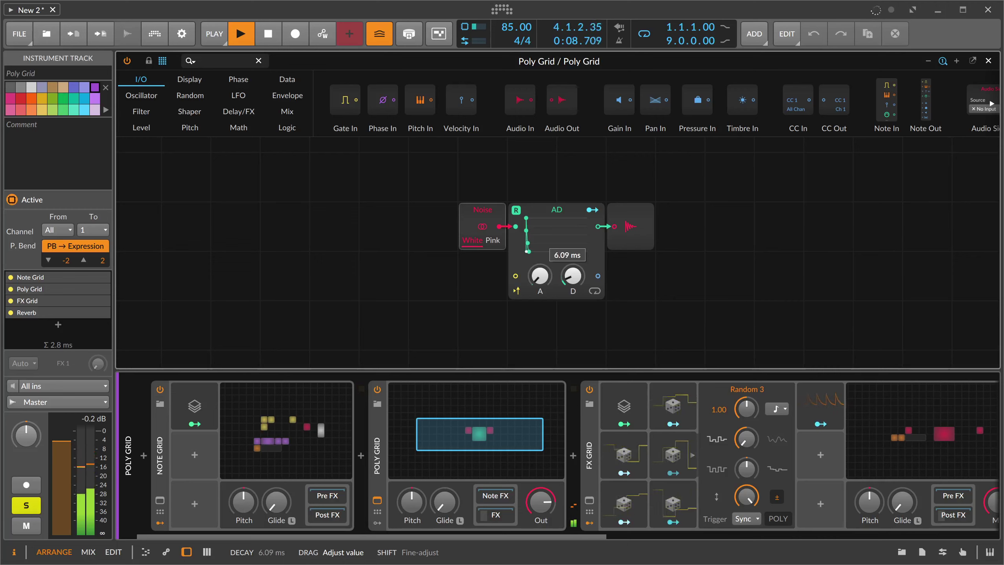
mouse_move(572, 275)
left_mouse_down()
mouse_move(572, 264)
mouse_move(572, 276)
left_mouse_up()
left_click(988, 60)
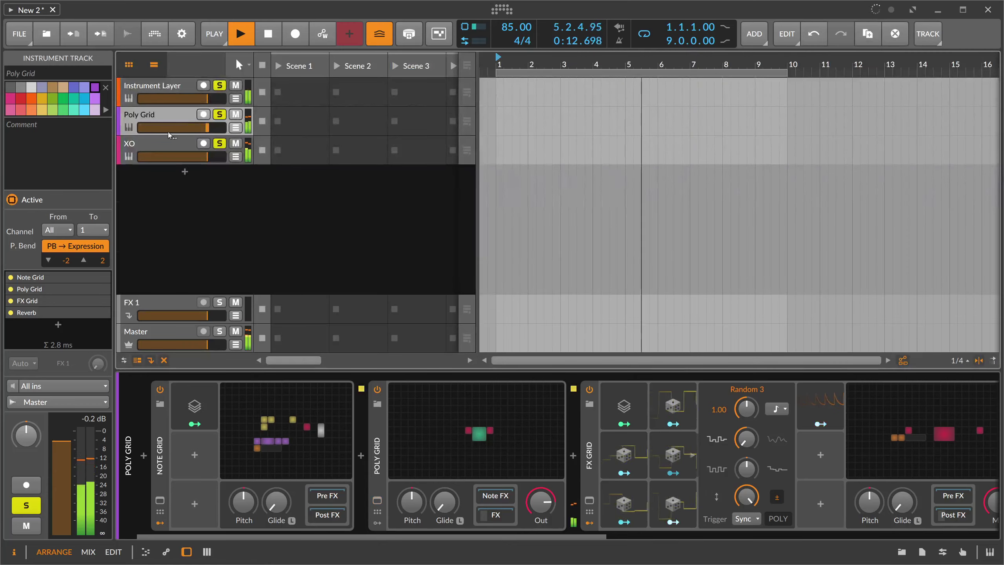
Step: Lower the FX Grid's mix on the XO track and raise the Peak Limiter's input gain
left_click(170, 142)
left_click_drag(623, 502, 622, 512)
scroll(795, 513, "right", 8)
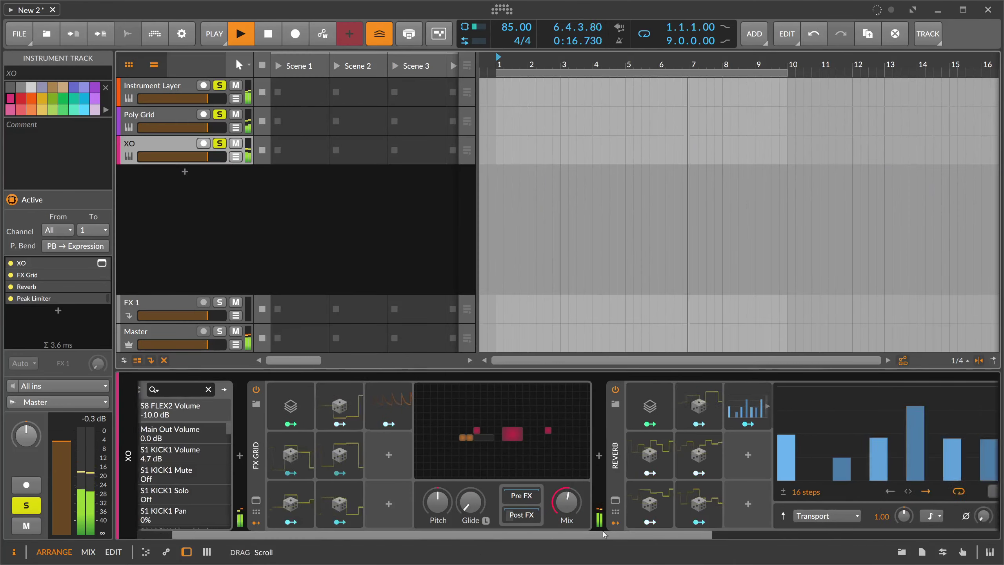
scroll(796, 513, "right", 3)
left_click_drag(852, 503, 852, 487)
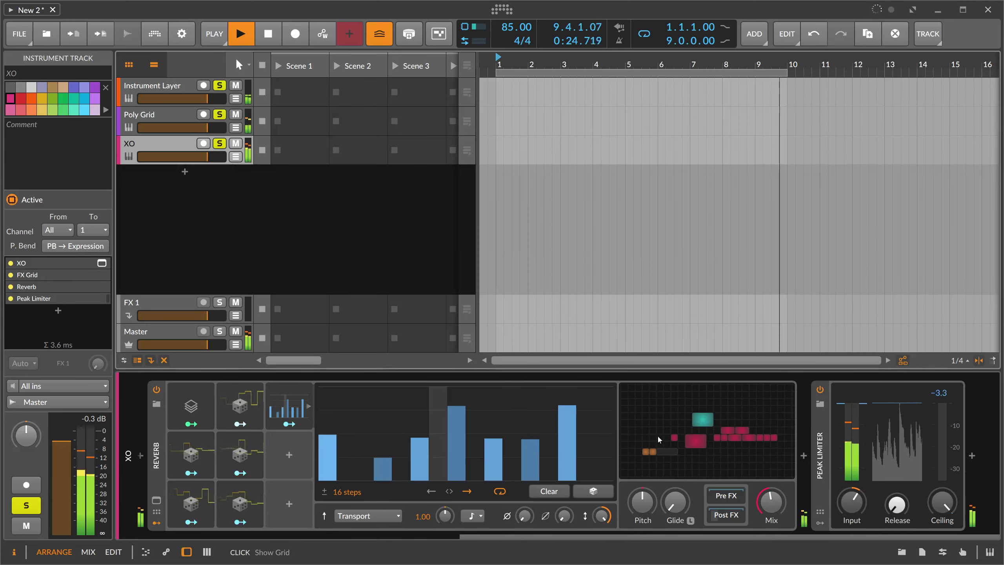
Step: Turn off solo on all three instrument tracks
left_click(277, 240)
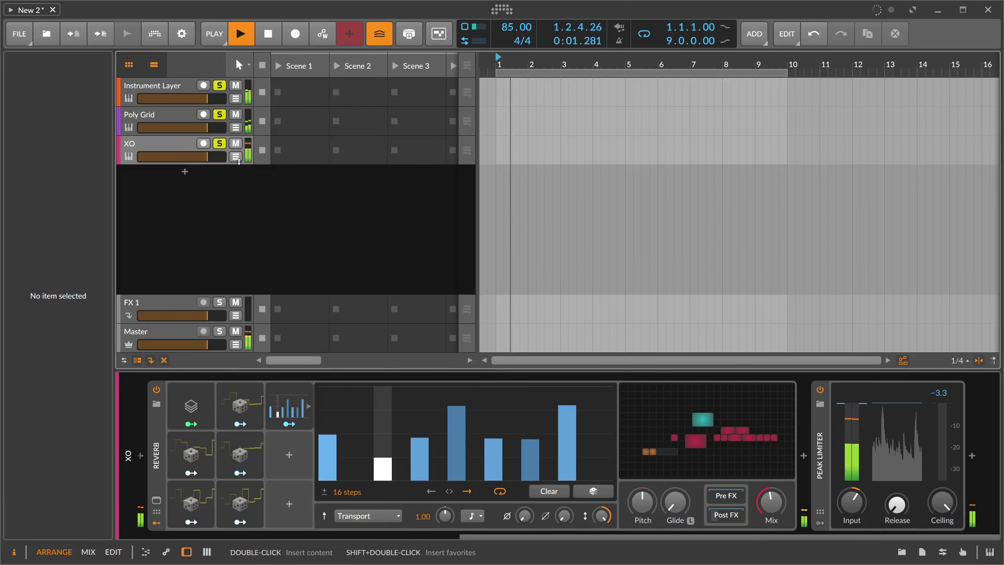
left_click(219, 143, "shift")
Step: Review the XP filter and Pitch Quantize in the Poly Grid track's FX Grid, and move Audio In to the patch's left edge
left_click(157, 115)
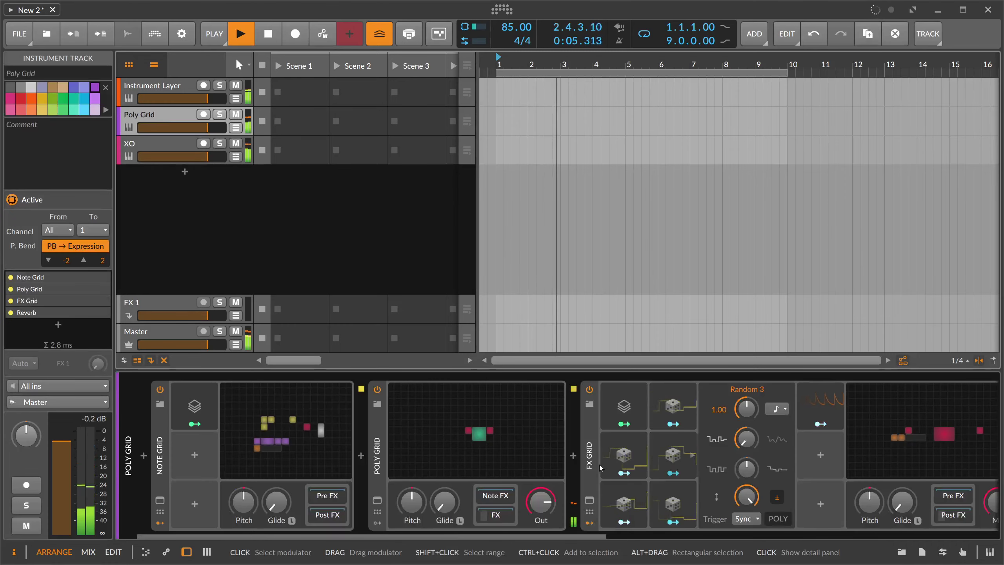
left_click(724, 458)
left_click(870, 443)
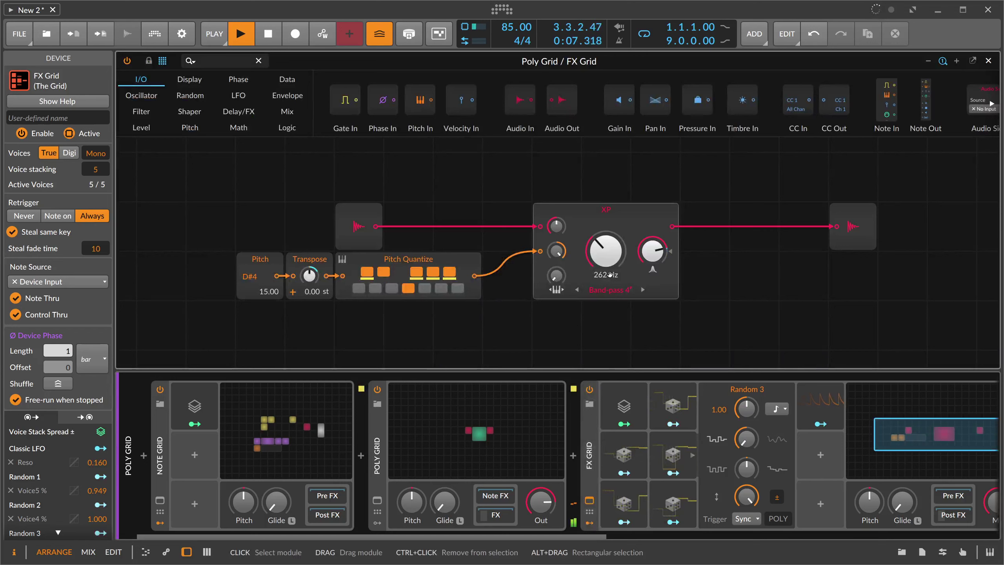
left_click(605, 212)
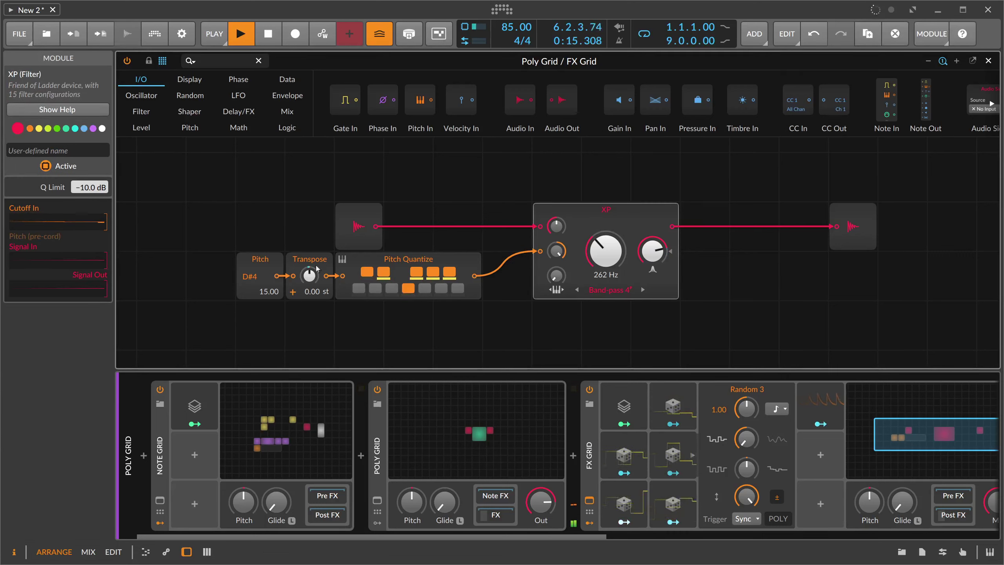
left_click(383, 259)
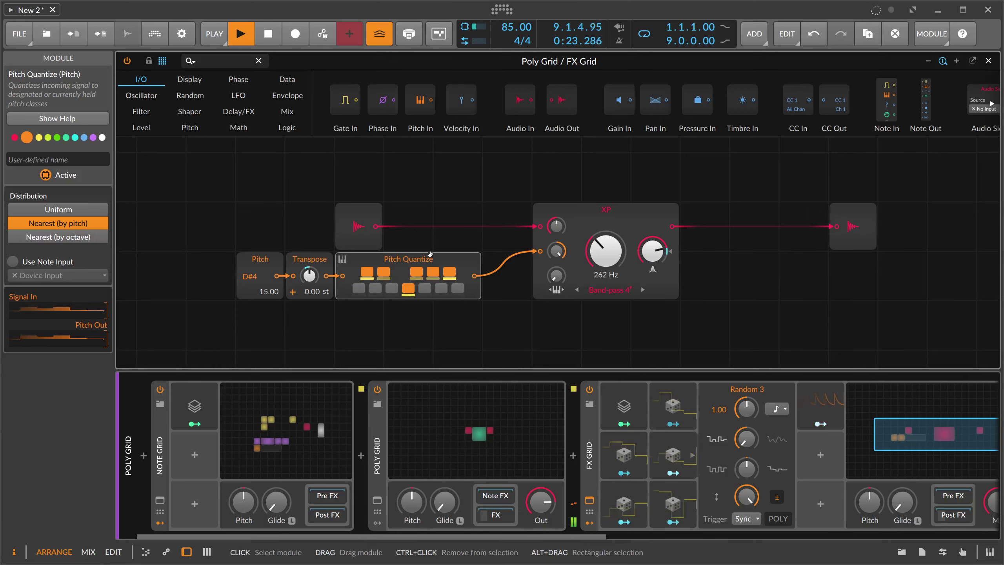
left_click_drag(373, 236, 223, 226)
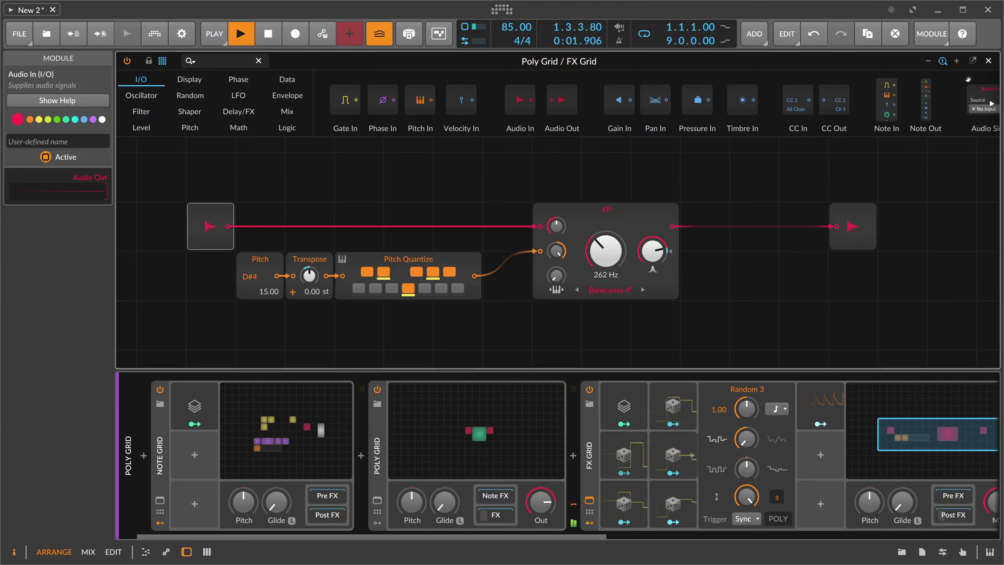
left_click(988, 61)
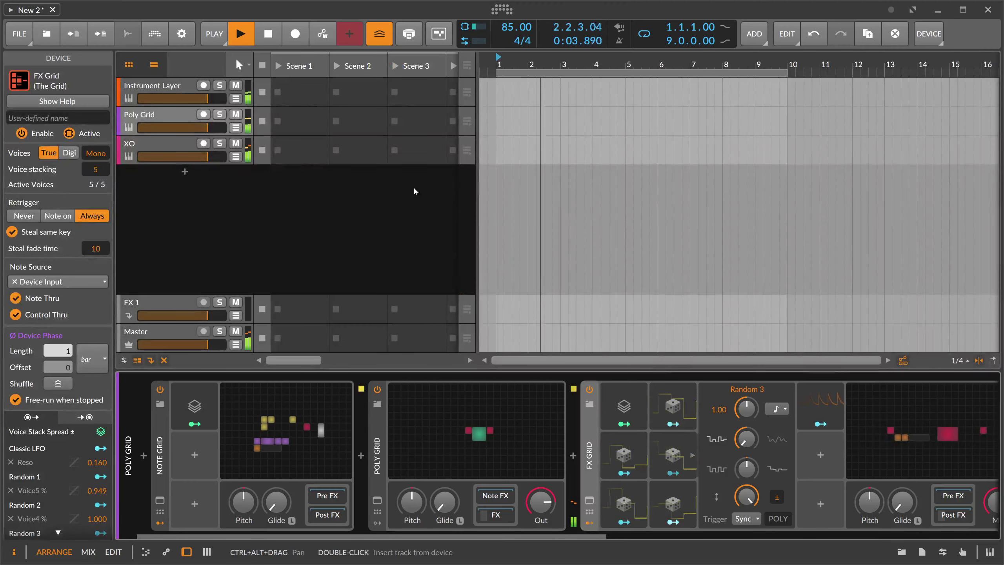